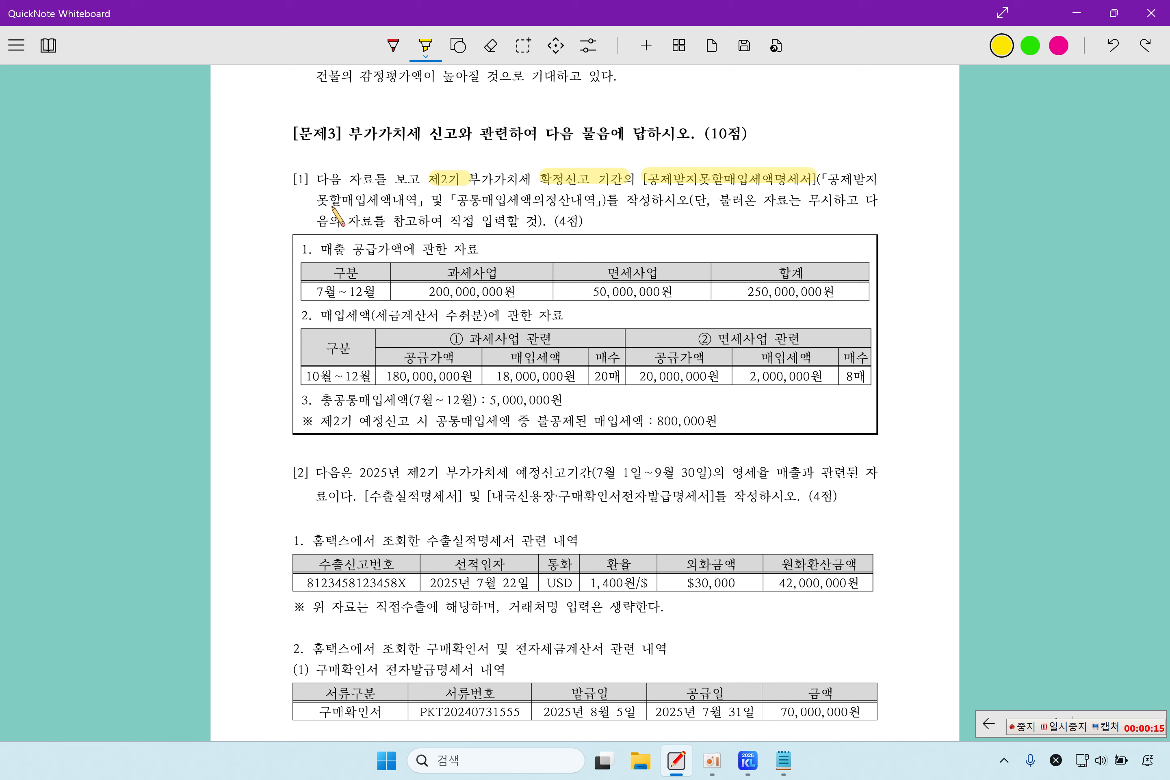
# Highlight the two schedule names in question [1], 매입세 in heading 2, 면세사업 관련, and its 20,000,000원, 2,000,000원 and 8매 figures
pyautogui.moveTo(318, 200); pyautogui.dragTo(598, 200)
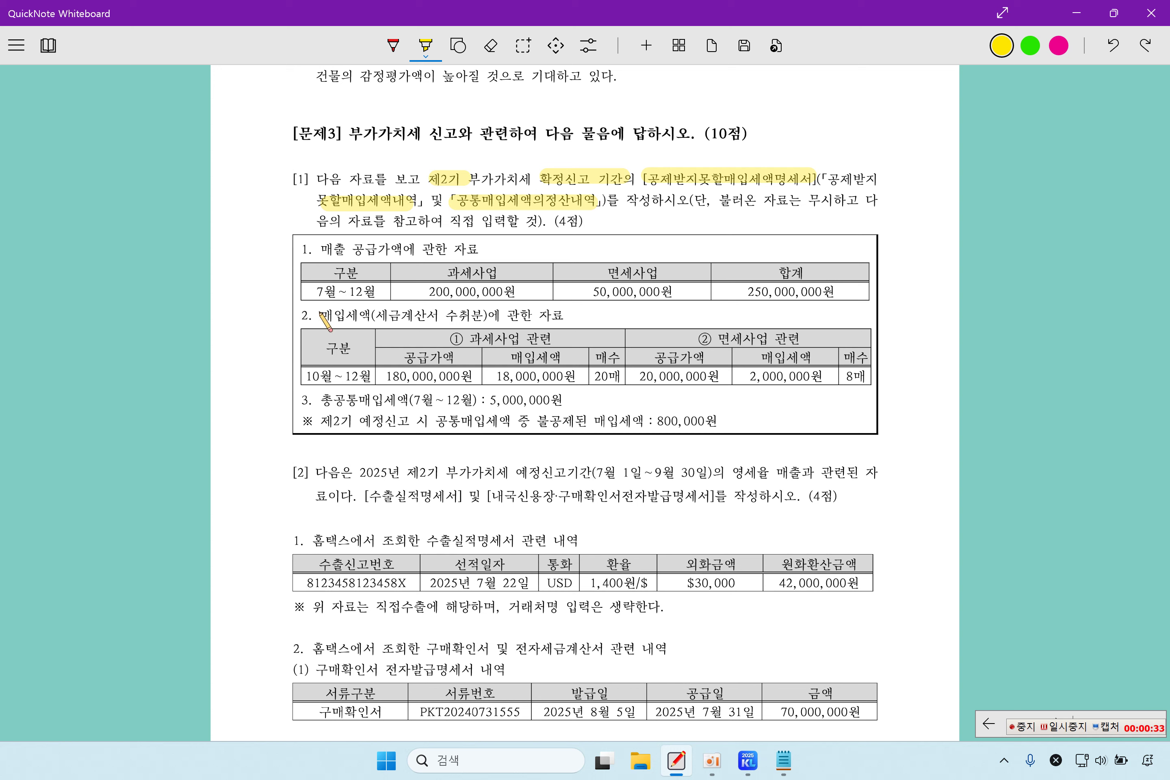
pyautogui.moveTo(318, 315); pyautogui.dragTo(357, 317)
pyautogui.moveTo(718, 339); pyautogui.dragTo(799, 341)
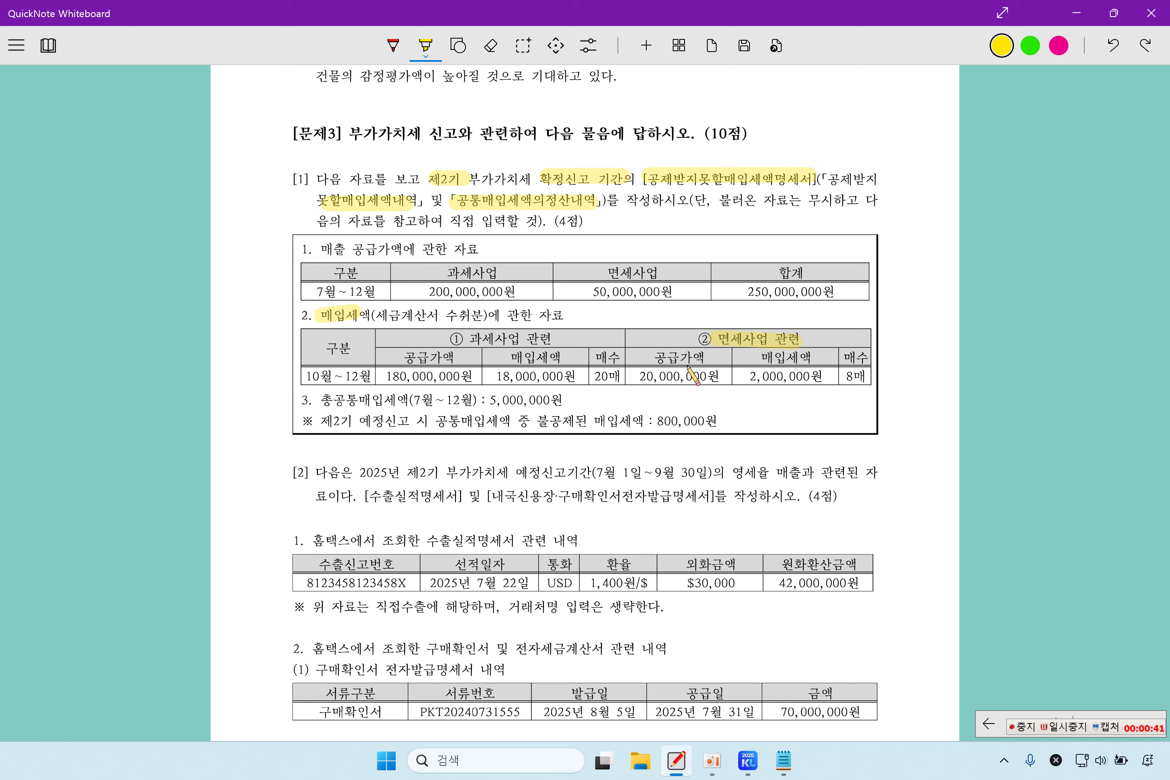
pyautogui.moveTo(643, 379); pyautogui.dragTo(868, 379)
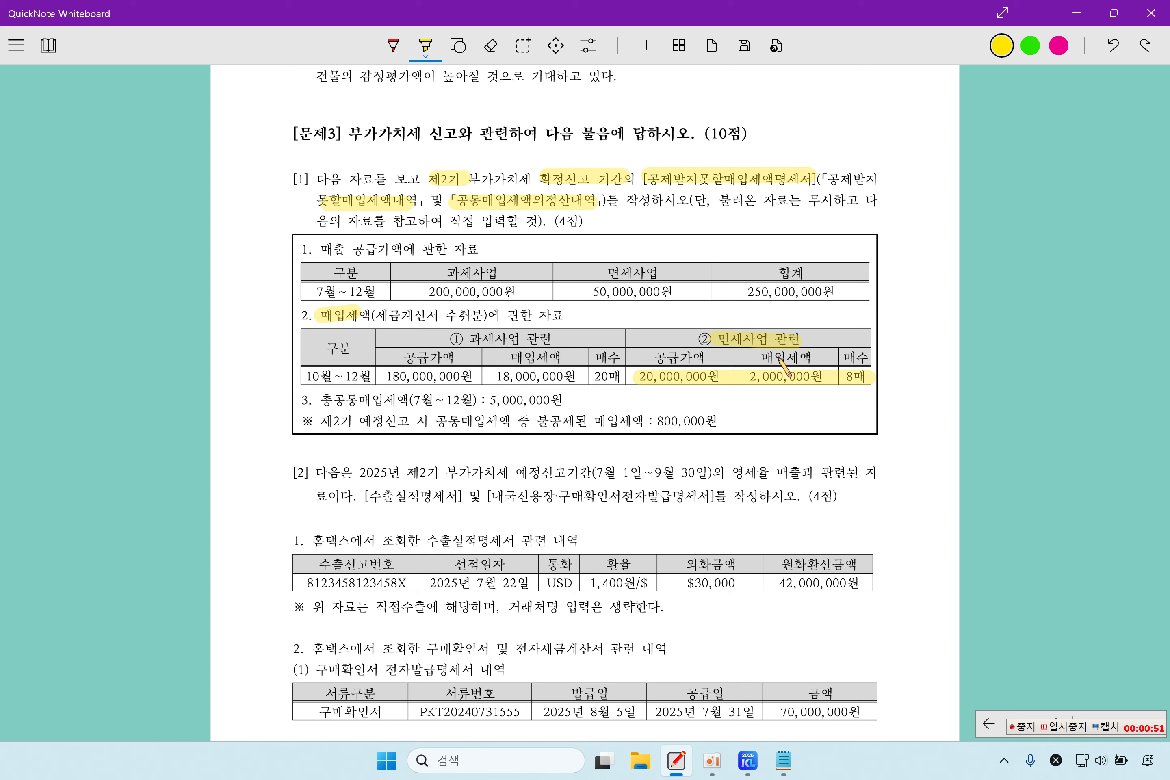
# Highlight 공통, (7월~12월) and 5,000,000원 in item 3, 불공제된 매입세액: 800,000원 in the note, and the 10월~12월 period in table 2
pyautogui.moveTo(333, 398); pyautogui.dragTo(368, 401)
pyautogui.moveTo(492, 400); pyautogui.dragTo(559, 402)
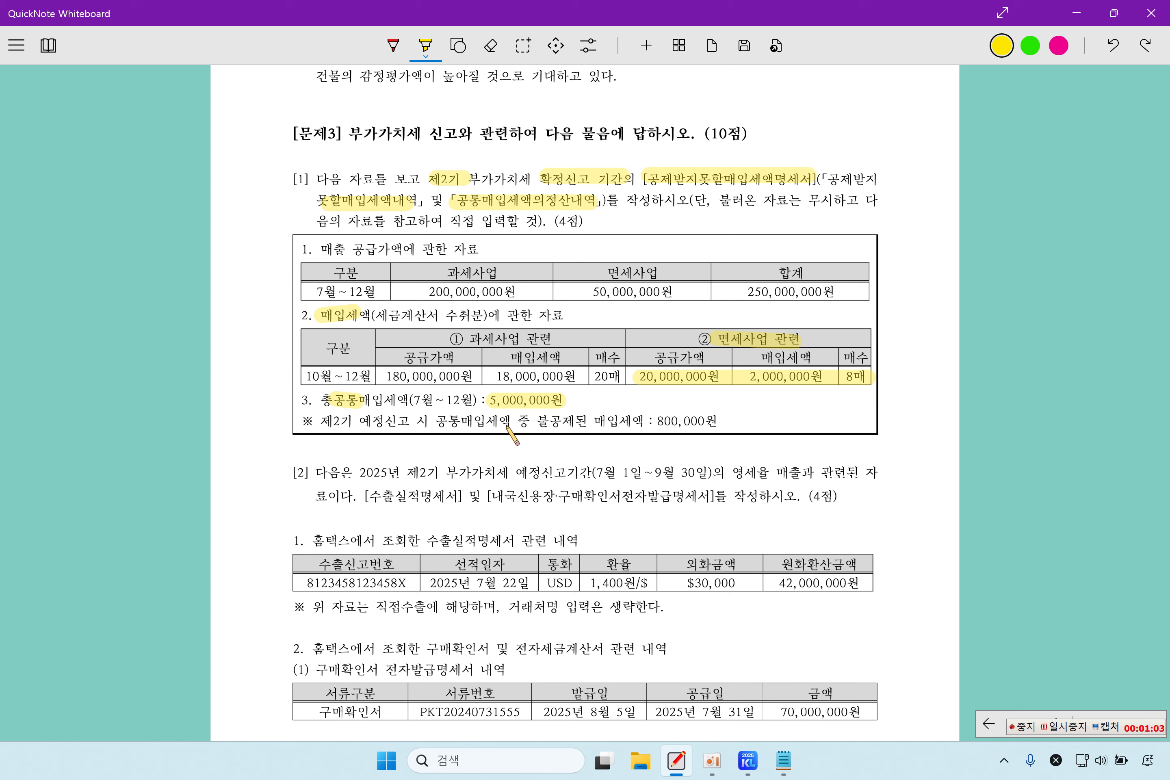
pyautogui.moveTo(544, 422); pyautogui.dragTo(719, 422)
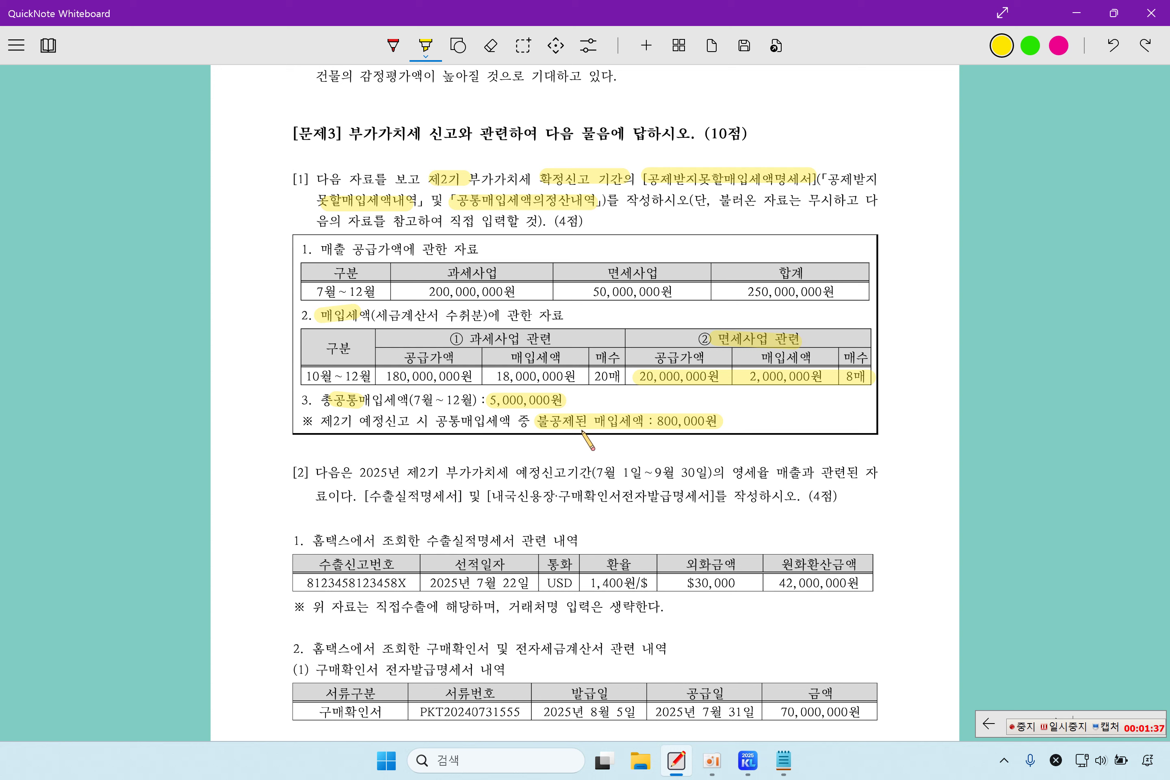
pyautogui.moveTo(305, 382); pyautogui.dragTo(355, 384)
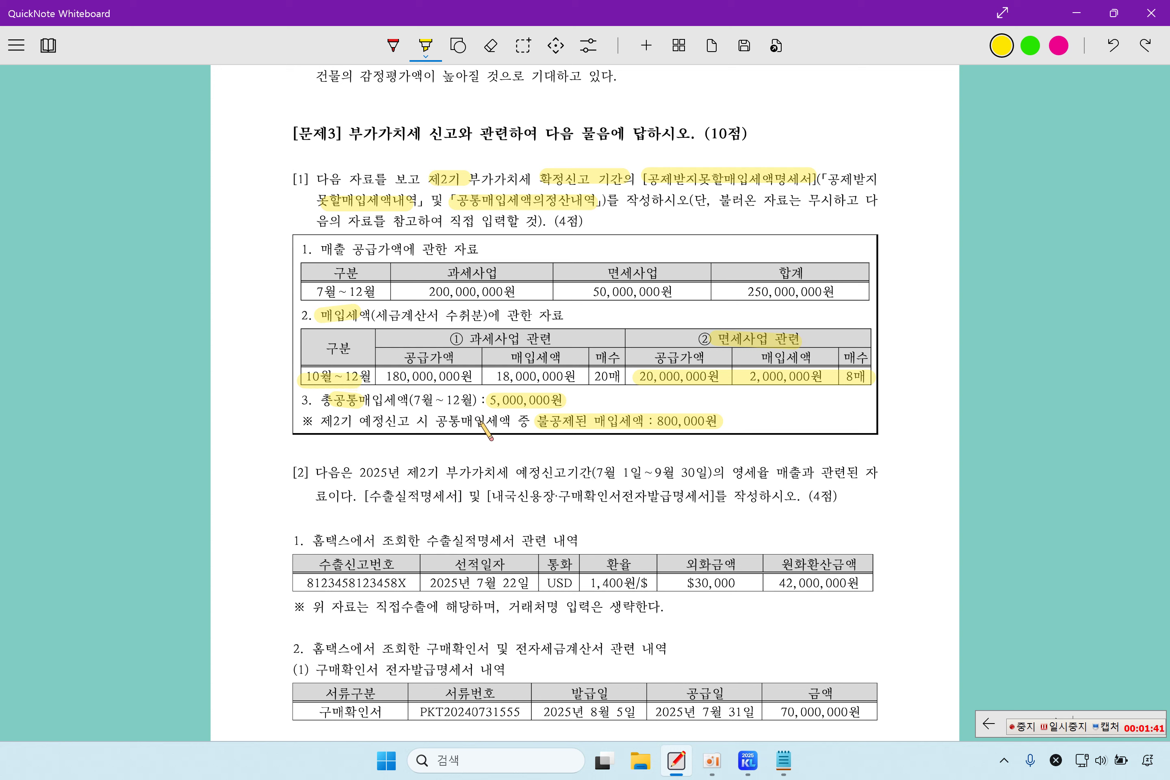
pyautogui.moveTo(408, 400); pyautogui.dragTo(468, 401)
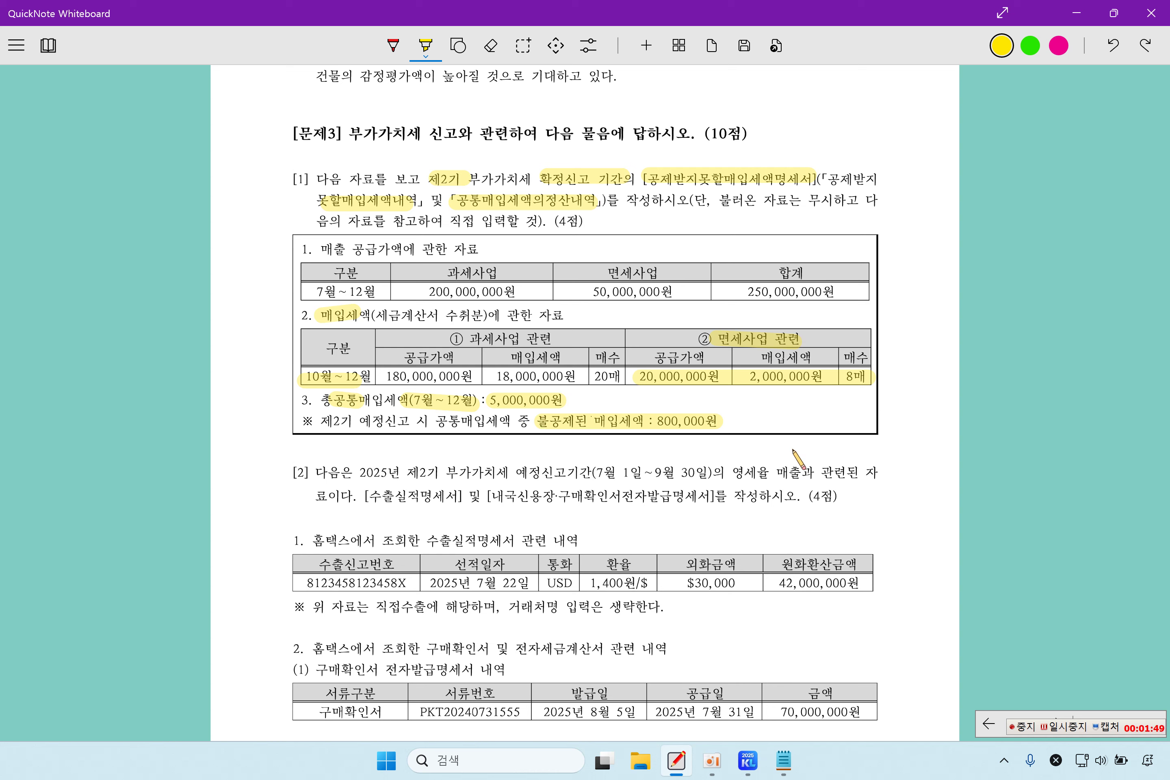
# Handwrite "5,000,000 ×" with the red pen above question [1] and circle the 5,000,000원 common input tax in item 3
pyautogui.press('super+w')
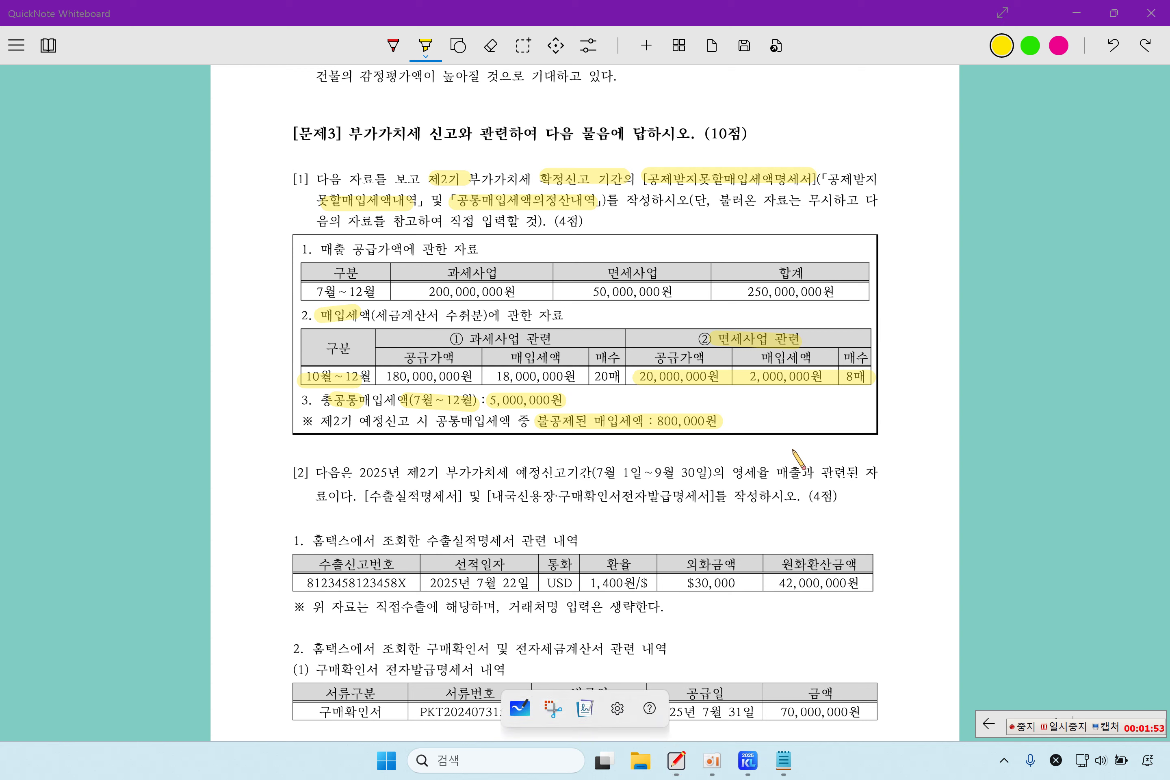
pyautogui.press('p')
pyautogui.moveTo(453, 147); pyautogui.dragTo(454, 162)
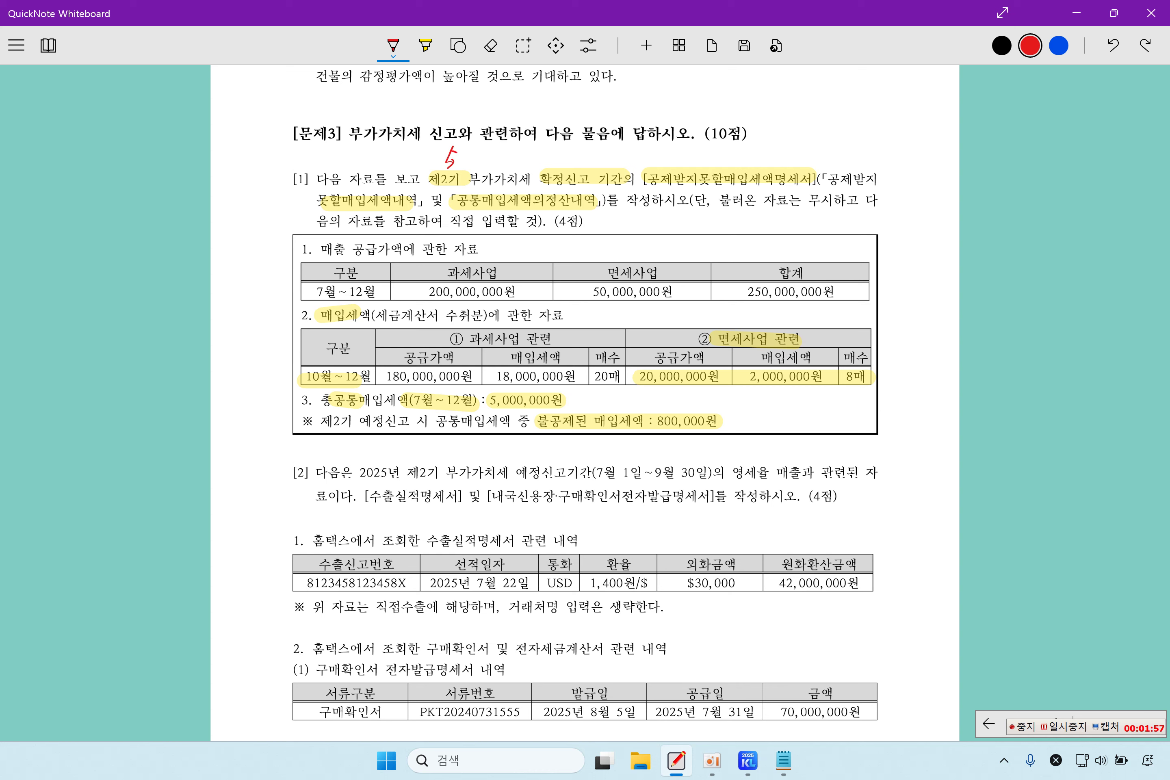
pyautogui.moveTo(556, 403)
pyautogui.mouseDown()
pyautogui.moveTo(513, 409)
pyautogui.moveTo(565, 398)
pyautogui.mouseUp()
pyautogui.moveTo(469, 154); pyautogui.dragTo(516, 154)
pyautogui.moveTo(514, 147)
pyautogui.mouseDown()
pyautogui.moveTo(515, 165)
pyautogui.moveTo(531, 162)
pyautogui.mouseUp()
pyautogui.moveTo(534, 151); pyautogui.dragTo(543, 162)
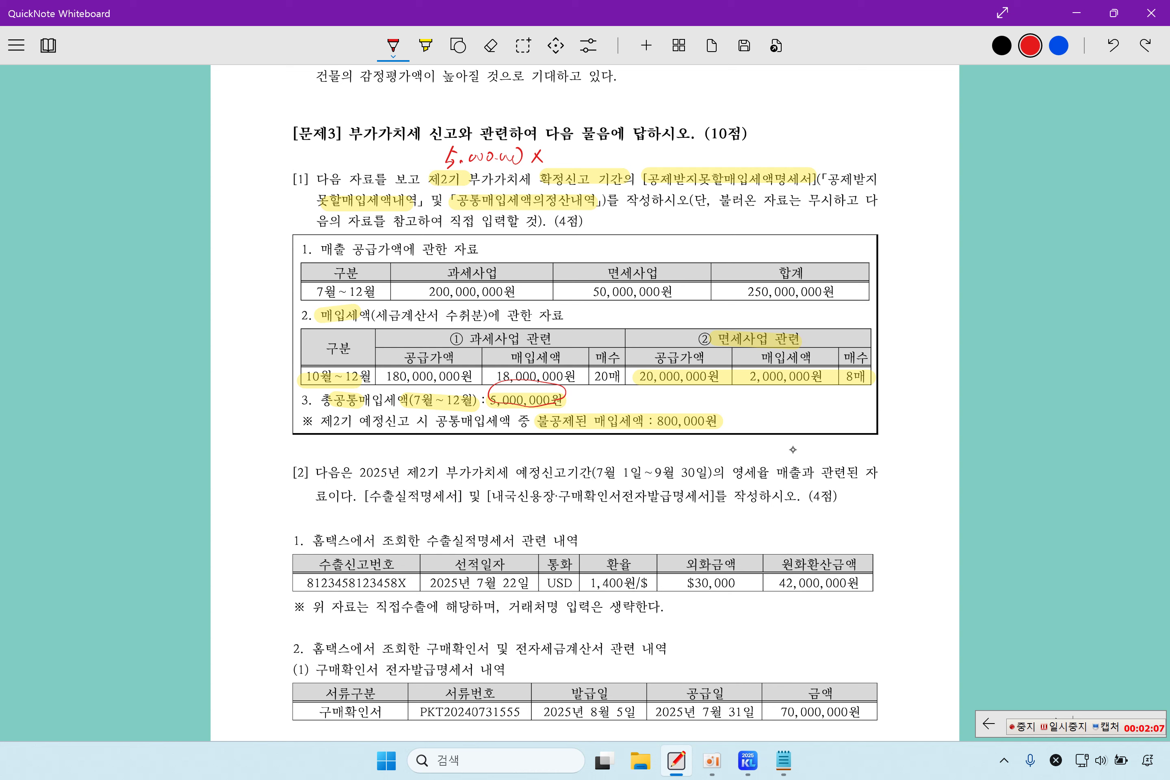
# Circle the 합계, 7월~12월 and 면세사업 entries in the sales table and add the fraction 50/250 to the handwritten formula
pyautogui.moveTo(834, 308)
pyautogui.mouseDown()
pyautogui.moveTo(730, 271)
pyautogui.moveTo(829, 300)
pyautogui.mouseUp()
pyautogui.moveTo(387, 297)
pyautogui.mouseDown()
pyautogui.moveTo(292, 295)
pyautogui.moveTo(375, 298)
pyautogui.mouseUp()
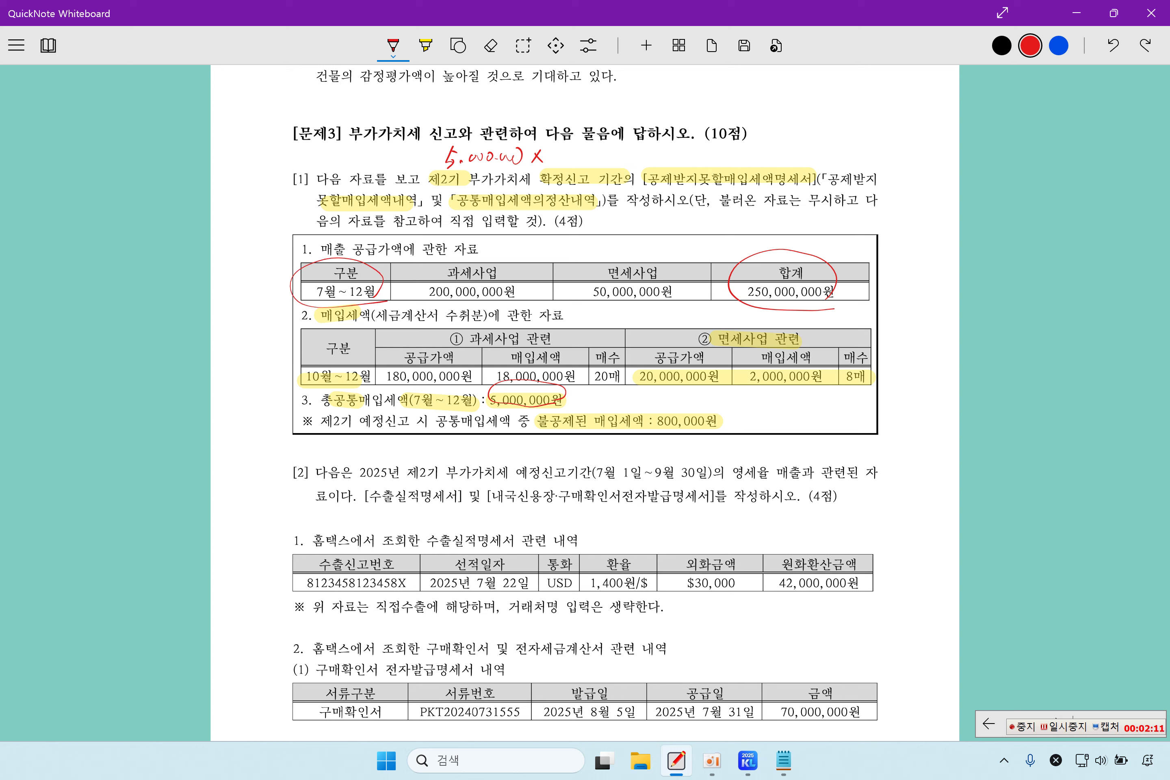
pyautogui.moveTo(651, 312)
pyautogui.mouseDown()
pyautogui.moveTo(620, 313)
pyautogui.moveTo(688, 269)
pyautogui.moveTo(646, 311)
pyautogui.mouseUp()
pyautogui.moveTo(568, 154)
pyautogui.mouseDown()
pyautogui.moveTo(588, 152)
pyautogui.moveTo(567, 167)
pyautogui.moveTo(591, 158)
pyautogui.moveTo(564, 152)
pyautogui.mouseUp()
pyautogui.moveTo(568, 143); pyautogui.dragTo(579, 141)
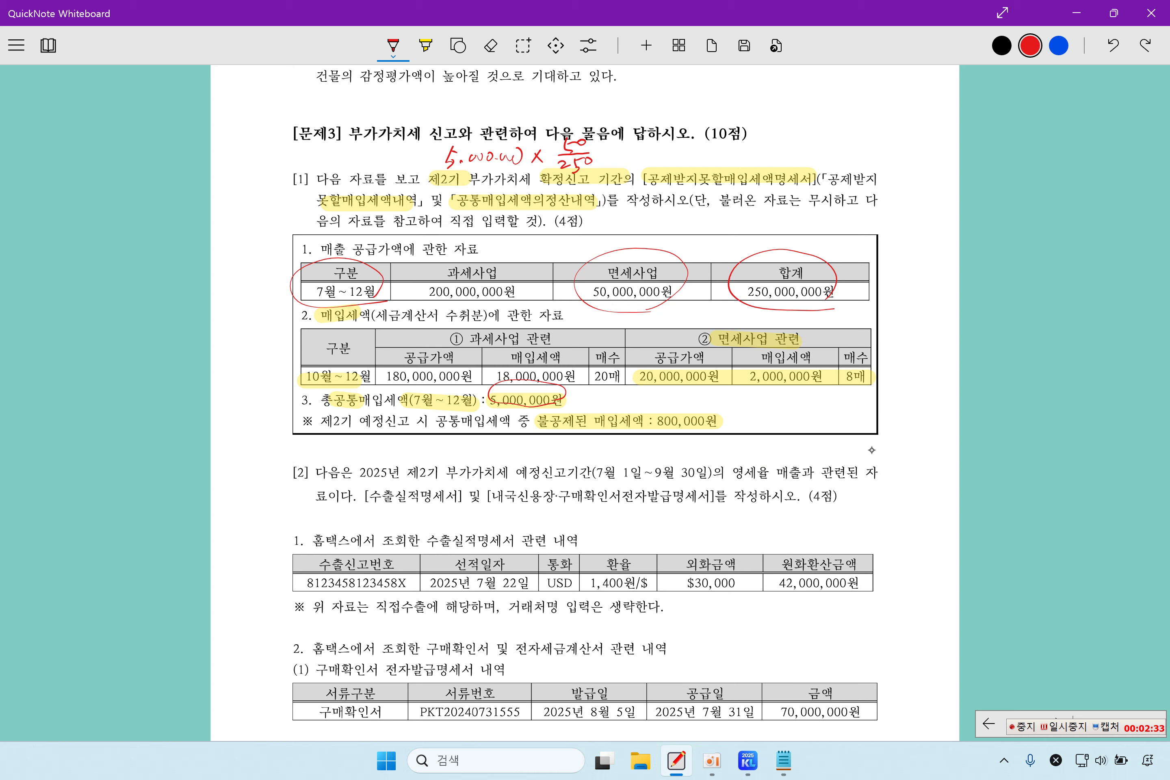
# Circle the 800,000원 already disallowed, then extend the handwritten formula with "− 800,000 =" and its result
pyautogui.moveTo(710, 433)
pyautogui.mouseDown()
pyautogui.moveTo(665, 401)
pyautogui.moveTo(720, 430)
pyautogui.mouseUp()
pyautogui.moveTo(608, 155); pyautogui.dragTo(615, 156)
pyautogui.moveTo(629, 148)
pyautogui.mouseDown()
pyautogui.moveTo(625, 162)
pyautogui.moveTo(630, 149)
pyautogui.moveTo(683, 146)
pyautogui.mouseUp()
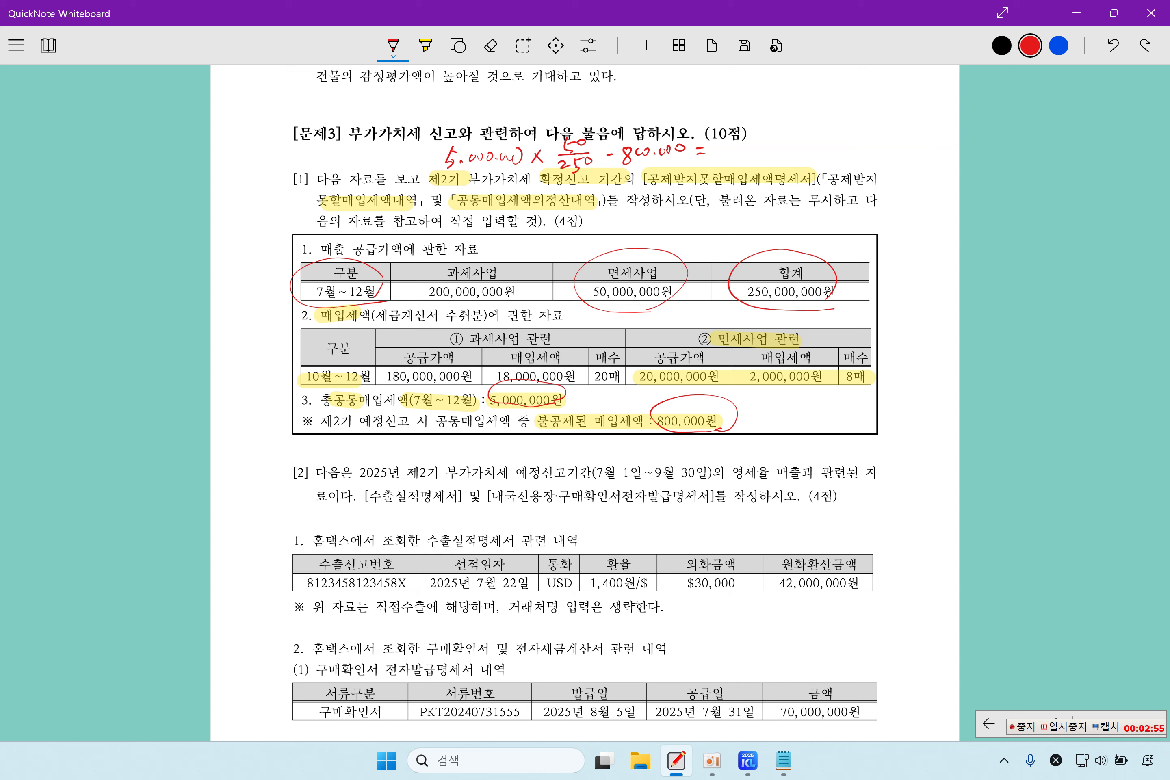
pyautogui.moveTo(726, 149); pyautogui.dragTo(776, 139)
pyautogui.click(761, 152)
pyautogui.moveTo(786, 139); pyautogui.dragTo(789, 137)
# Switch to KcLep, open 공제받지못할매입세액명세서 under 부가가치, and set the period to October–December 2025
pyautogui.click(747, 760)
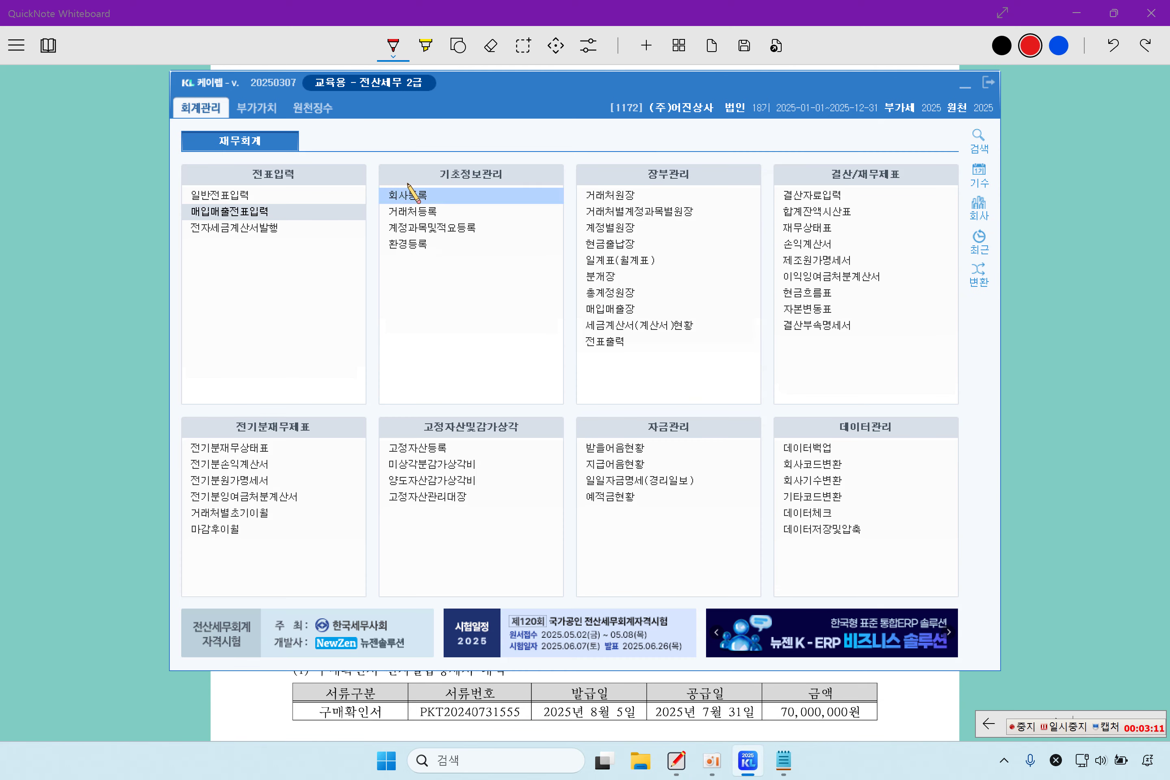
pyautogui.click(267, 108)
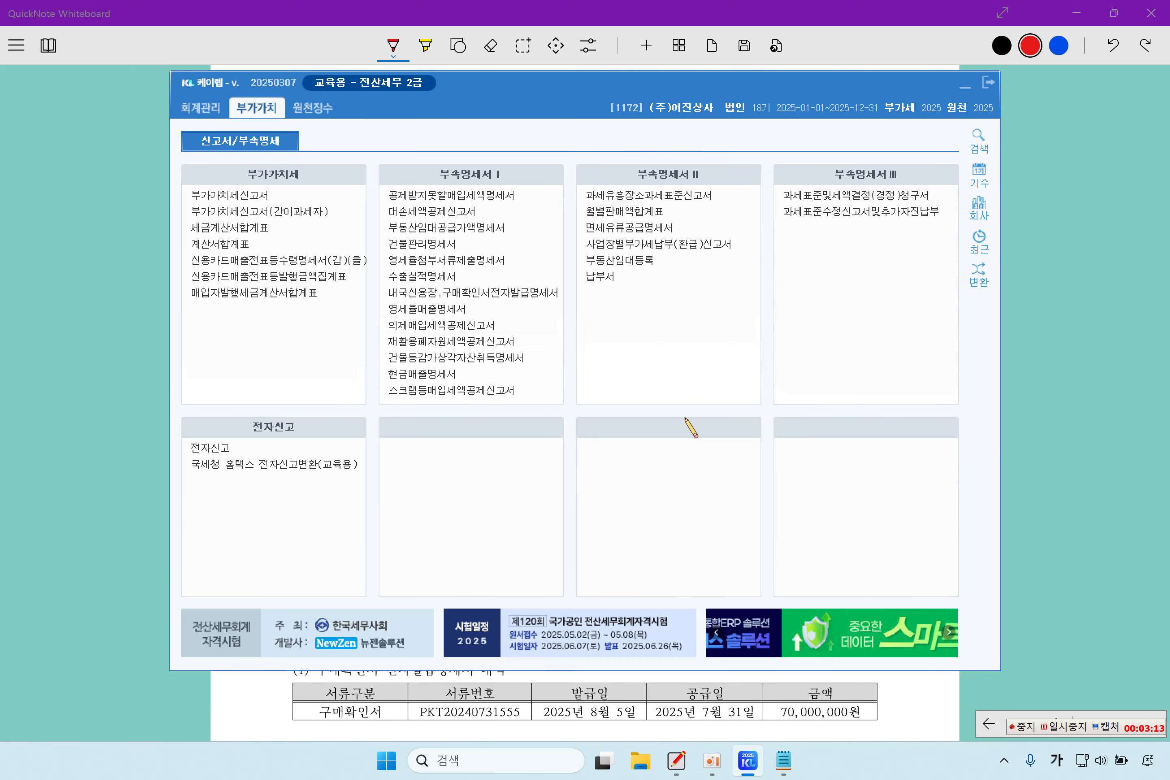
pyautogui.click(473, 197)
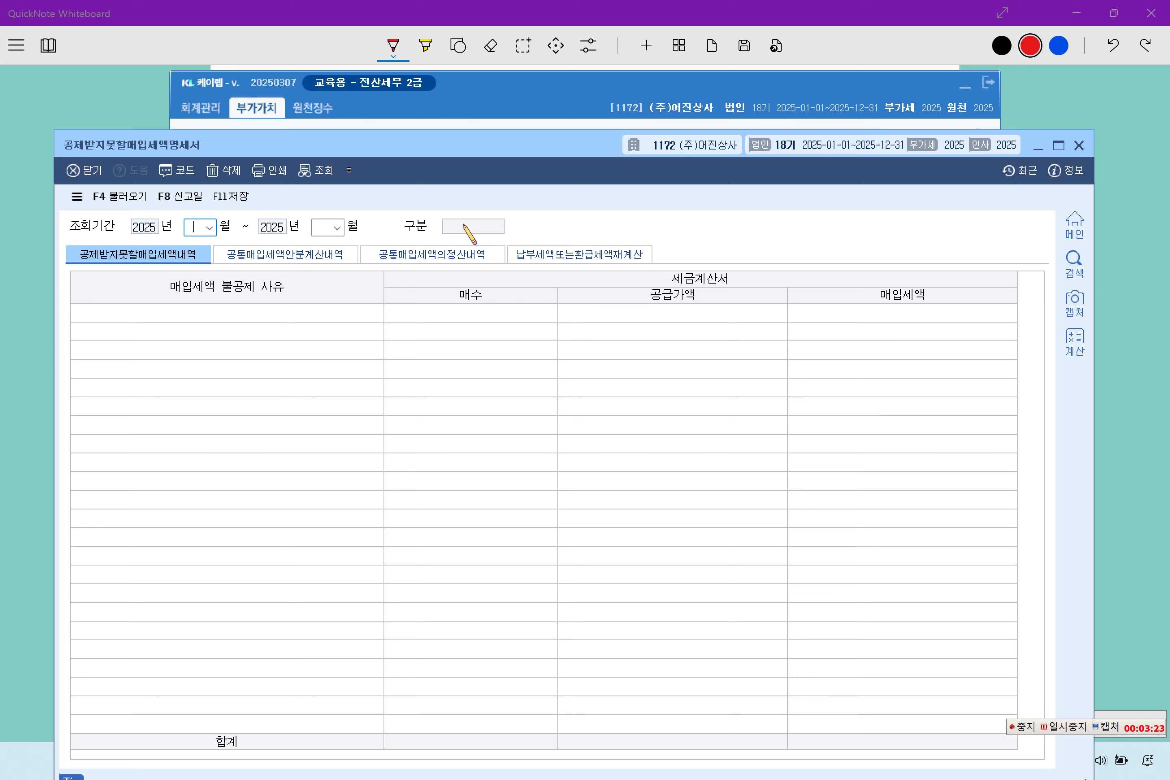
pyautogui.write('10')
pyautogui.press('Return')
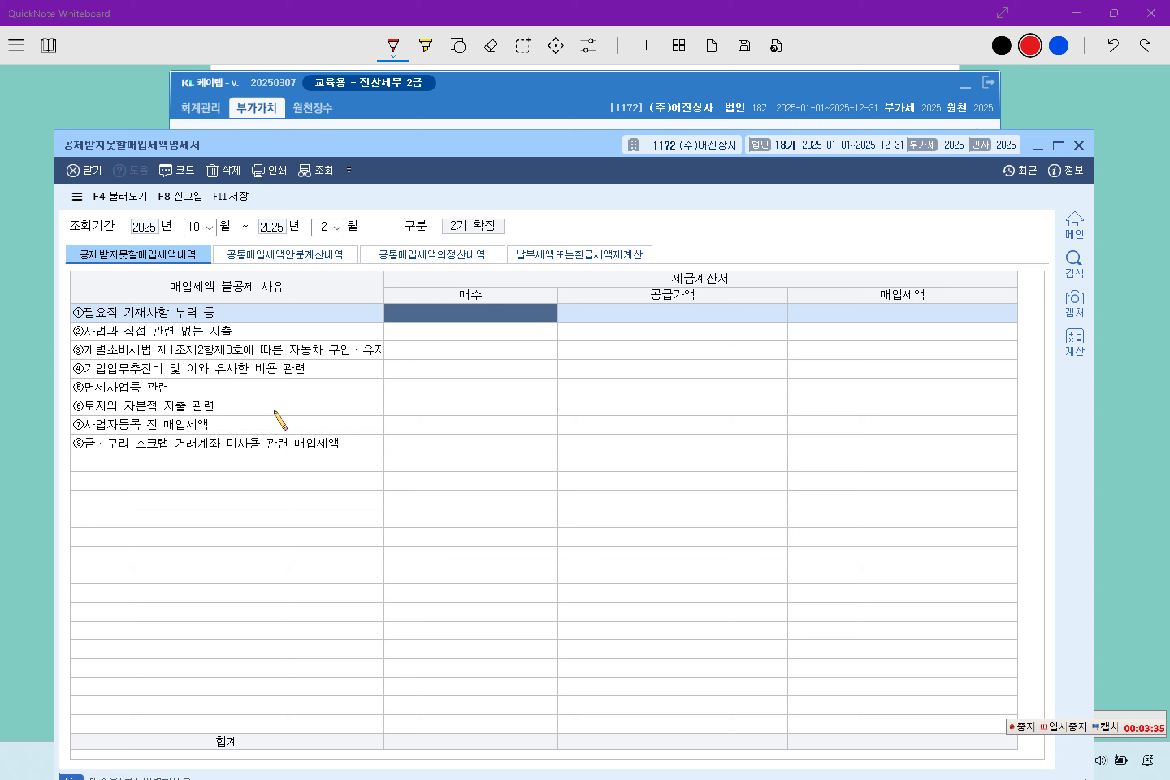
# In the ⑤면세사업등 관련 row, enter 8 invoices and a supply value of 20,000,000, accepting the calculated input tax
pyautogui.click(160, 375)
pyautogui.click(159, 426)
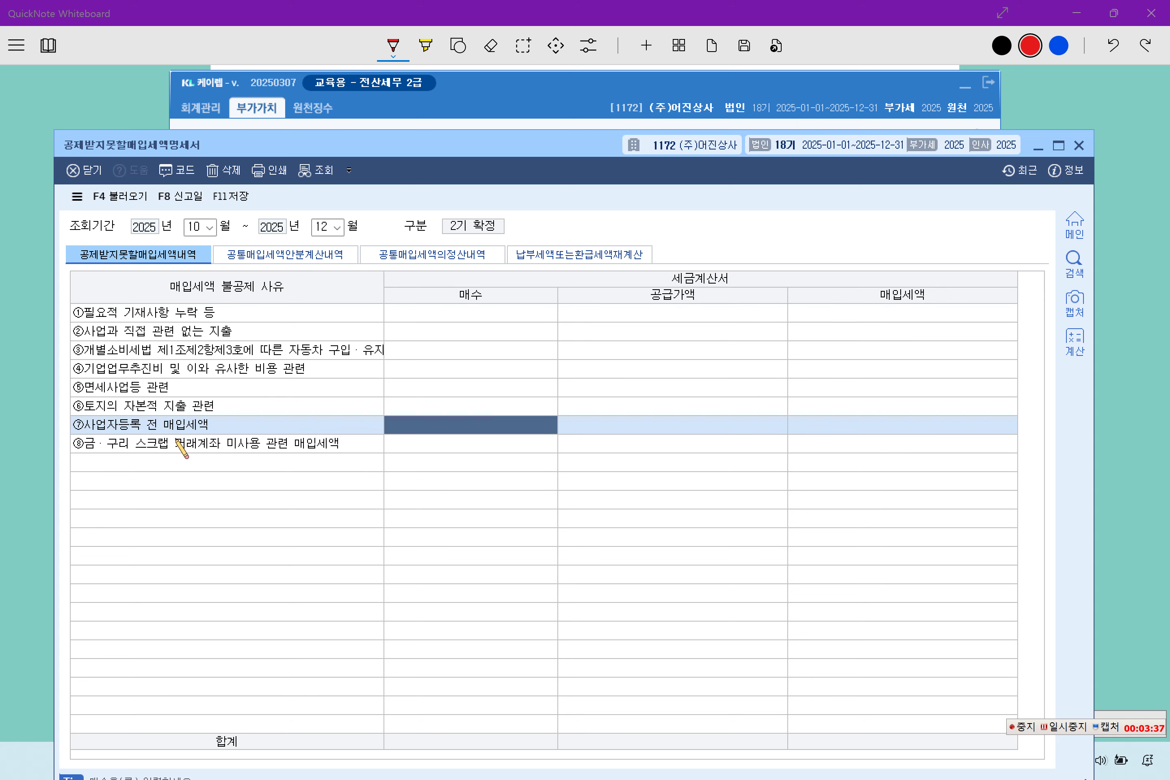
pyautogui.click(181, 337)
pyautogui.click(162, 389)
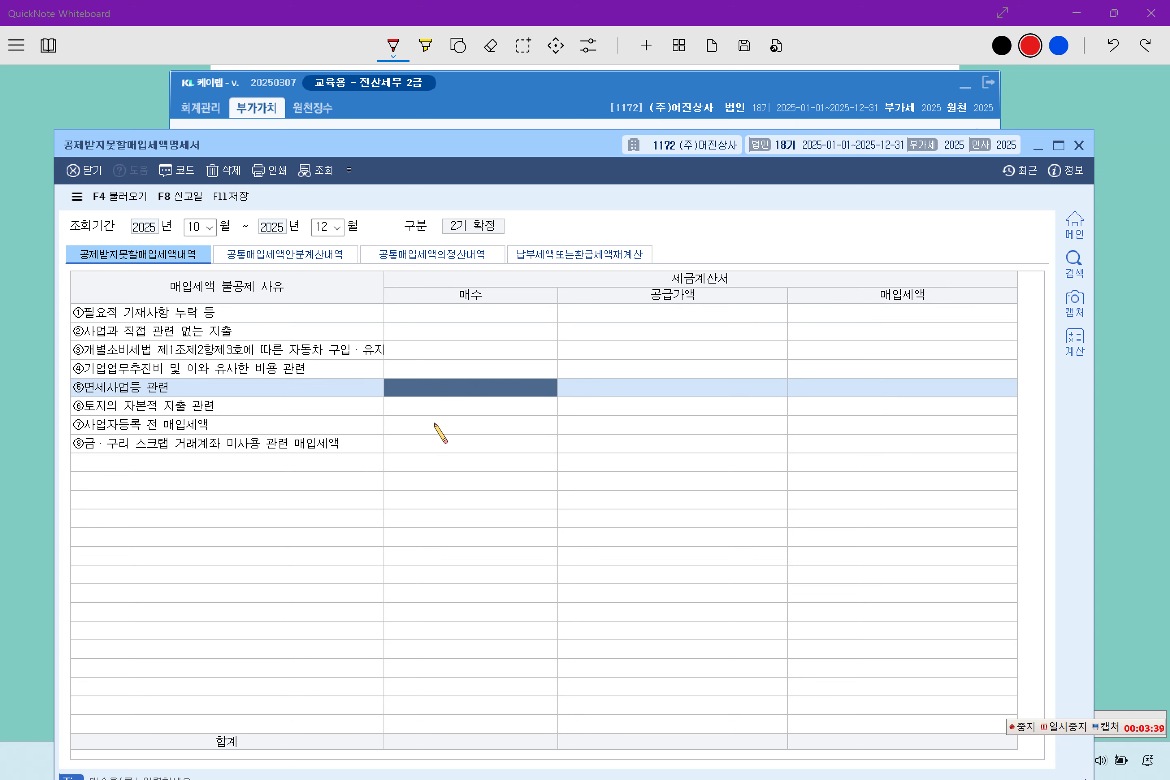
pyautogui.write('8')
pyautogui.press('Return')
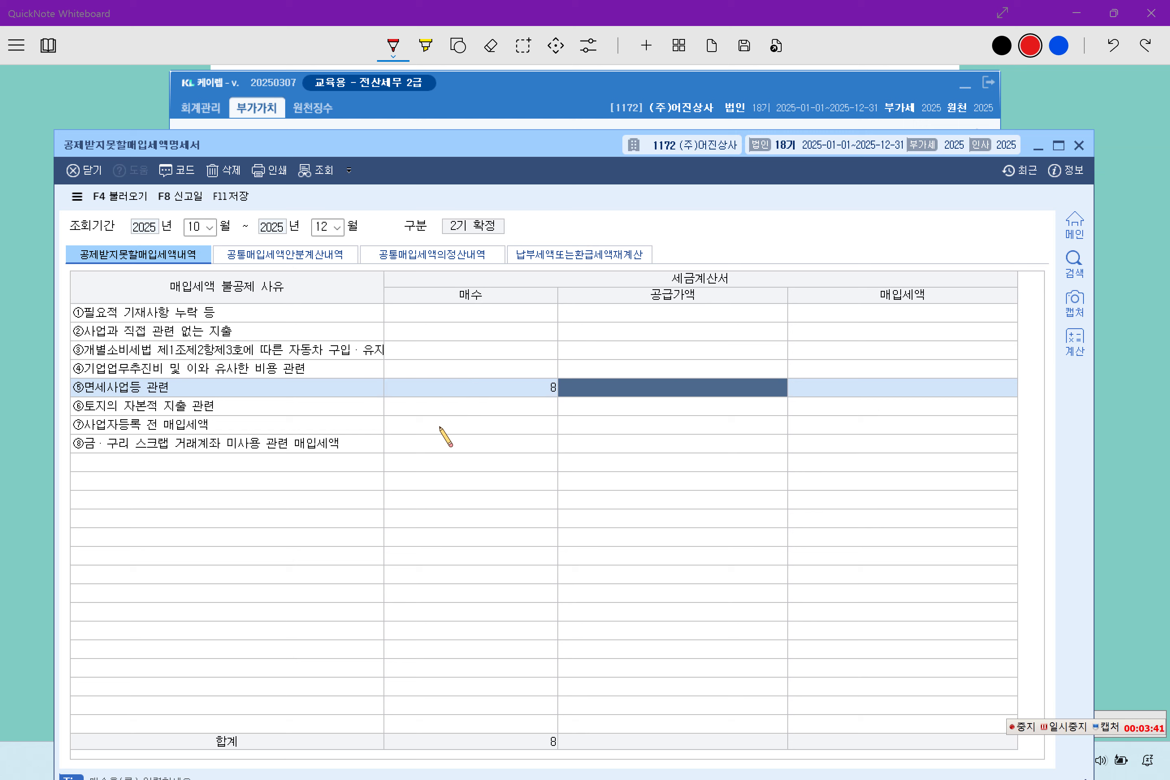
pyautogui.write('20000000')
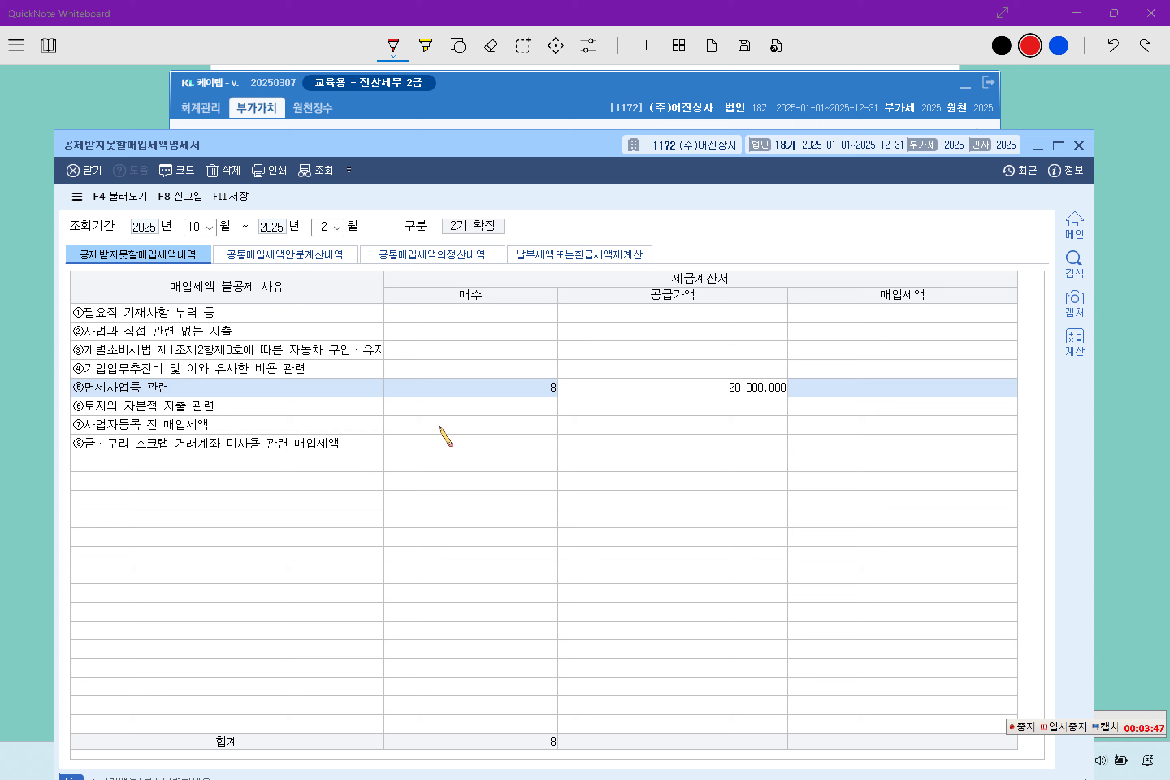
pyautogui.press('Return')
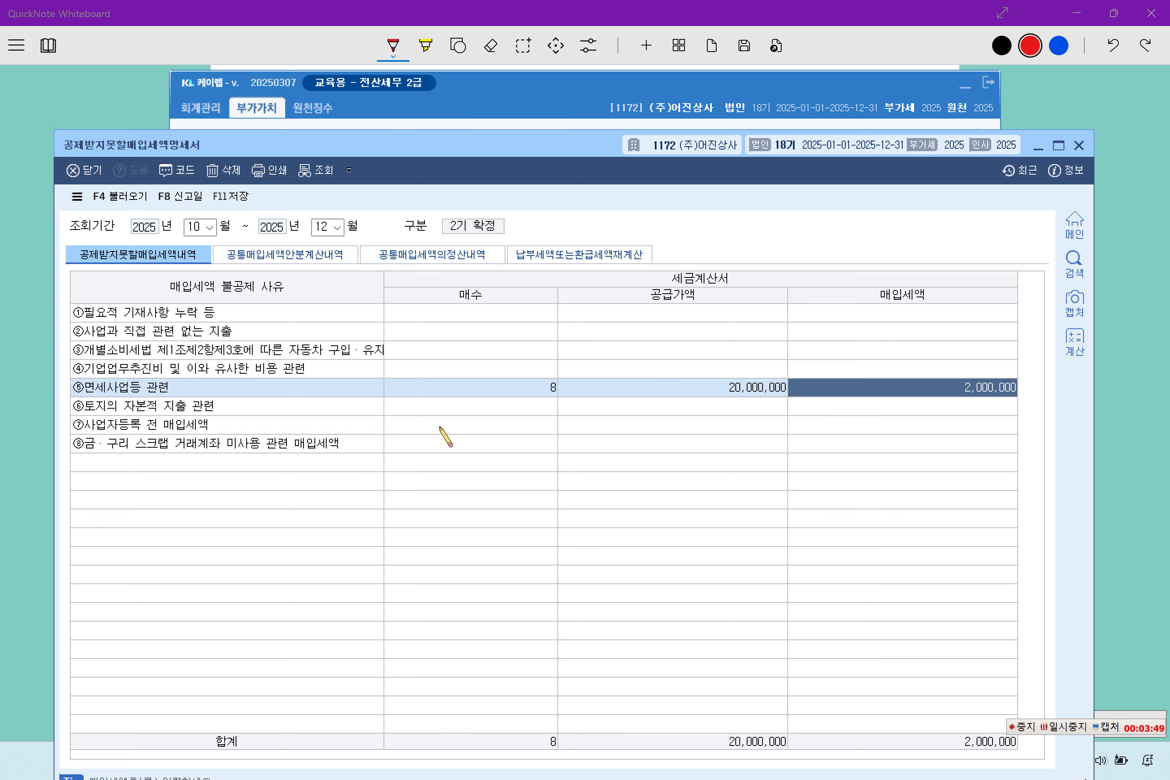
pyautogui.press('Return')
pyautogui.click(927, 392)
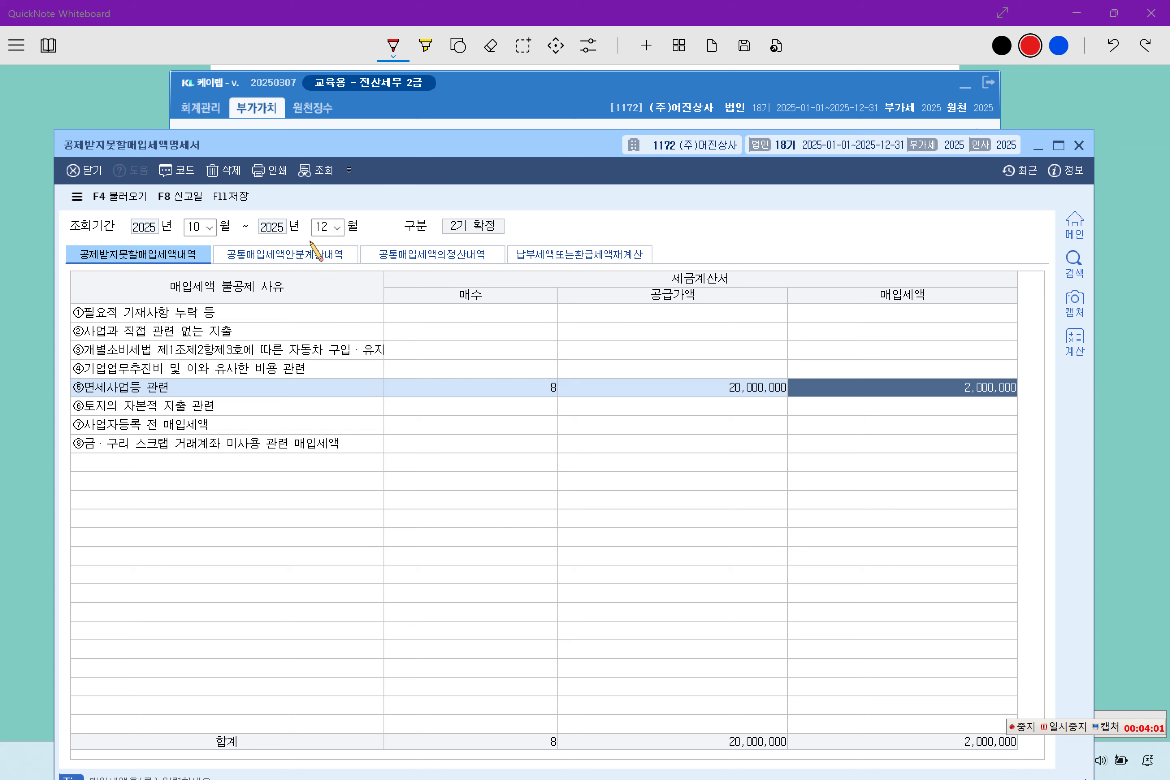
# In 공통매입세액의정산내역, choose formula 1, 당해과세기간의 공급가액기준, and decline loading the voucher data
pyautogui.click(424, 255)
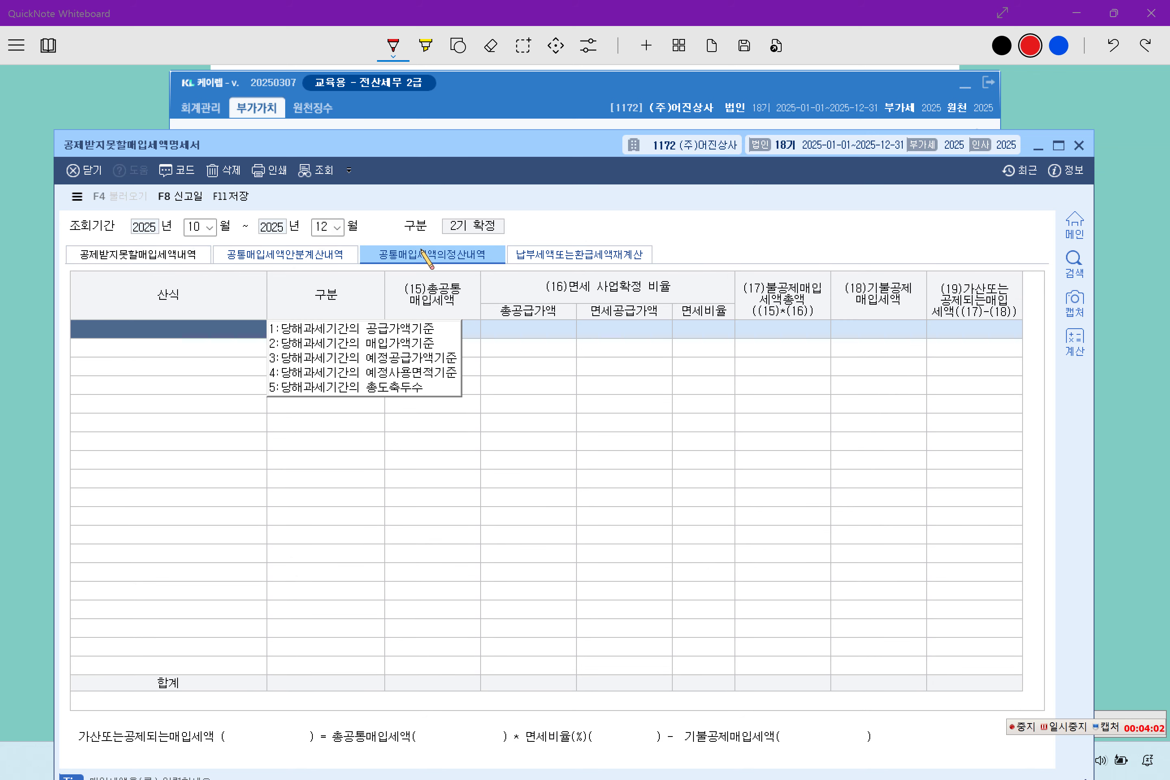
pyautogui.click(407, 330)
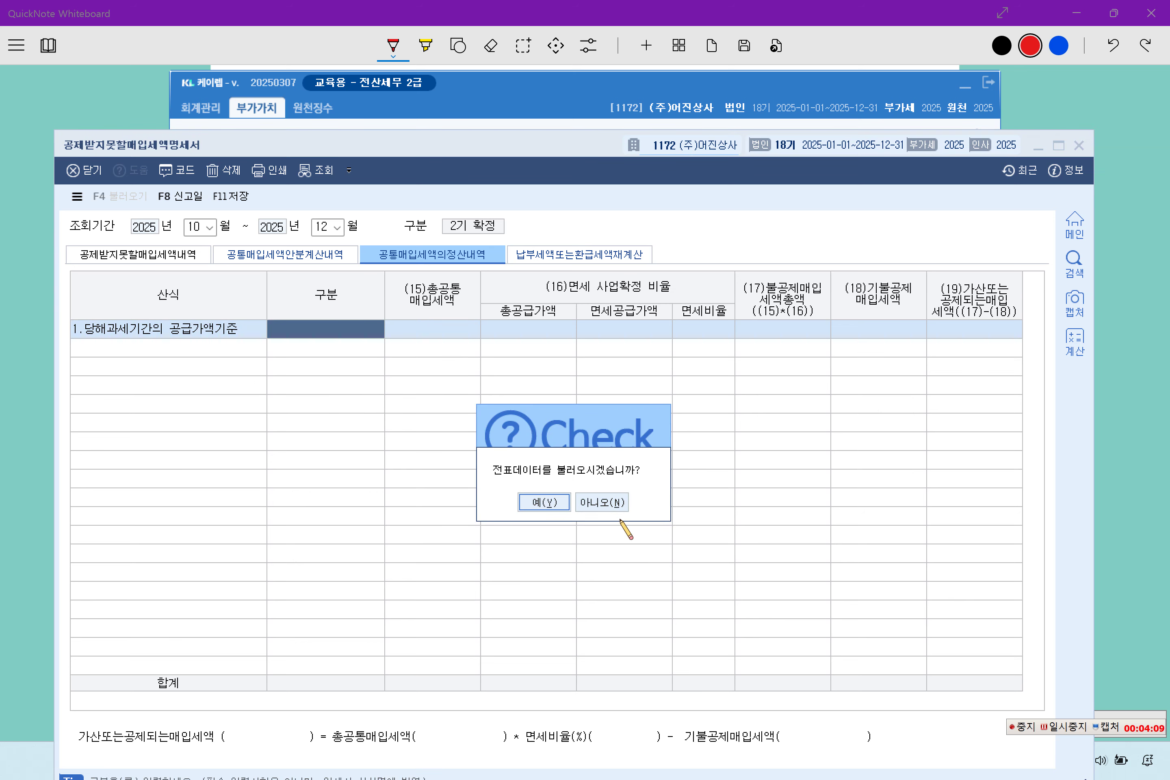
pyautogui.click(608, 502)
pyautogui.click(439, 333)
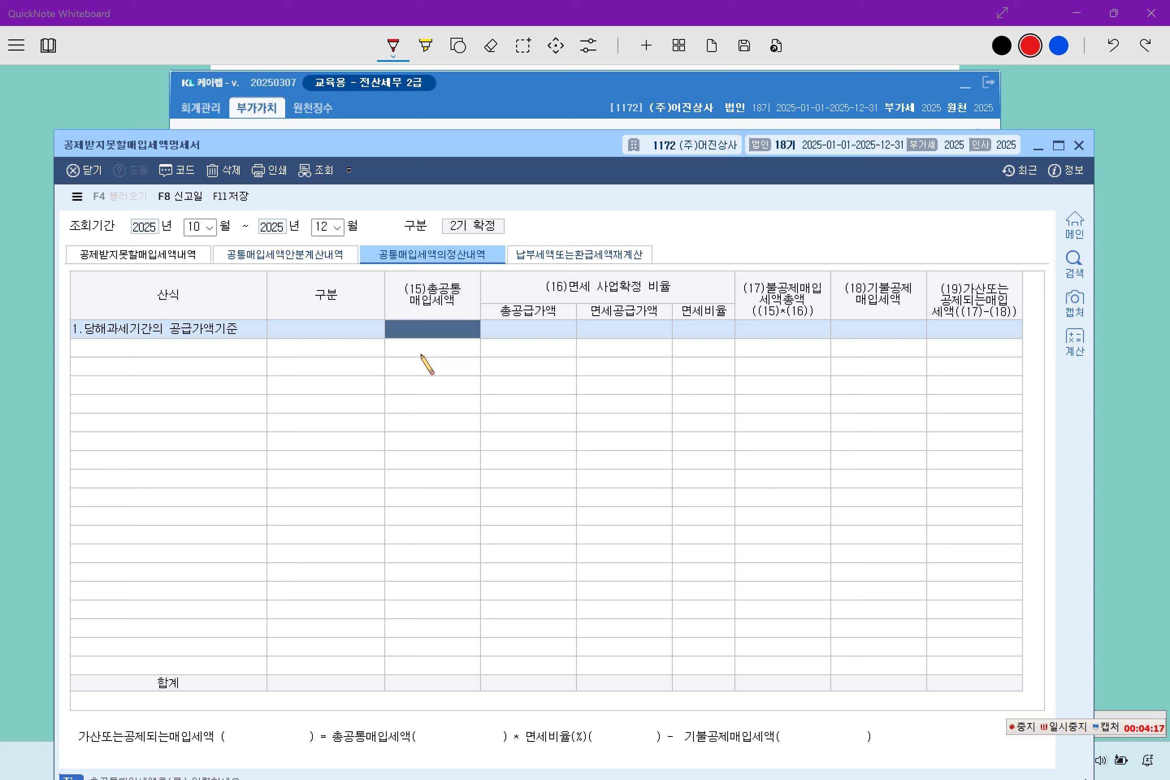
# Enter 총공통매입세액 5,000,000, 총공급가액 250,000,000 and 면세공급가액 50,000,000 in the settlement row, accepting the calculated exempt ratio
pyautogui.write('5000000')
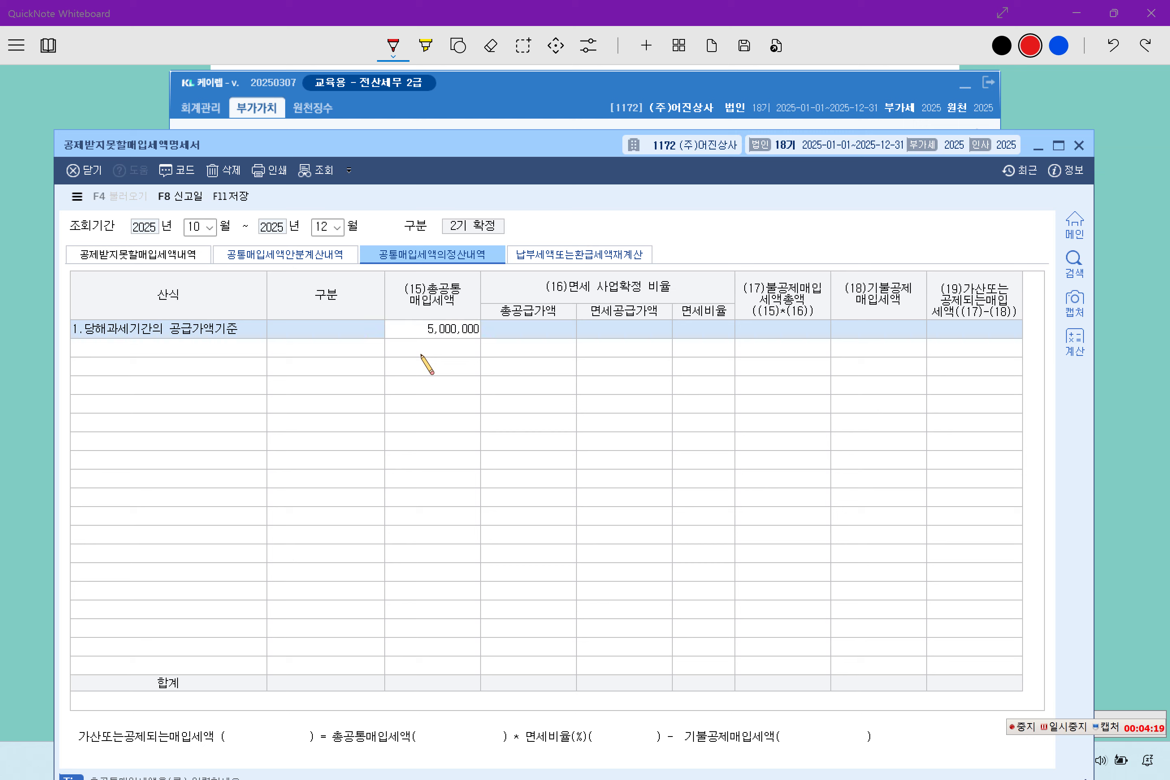
pyautogui.press('Return')
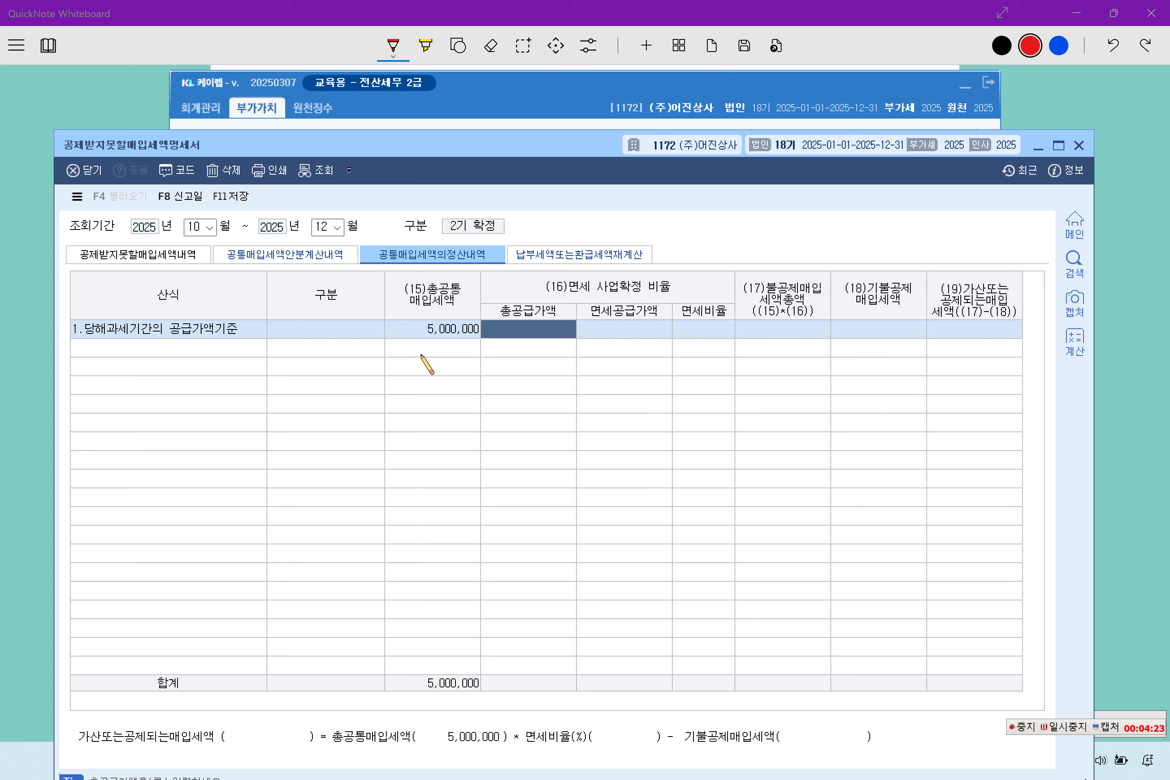
pyautogui.write('250,000,000')
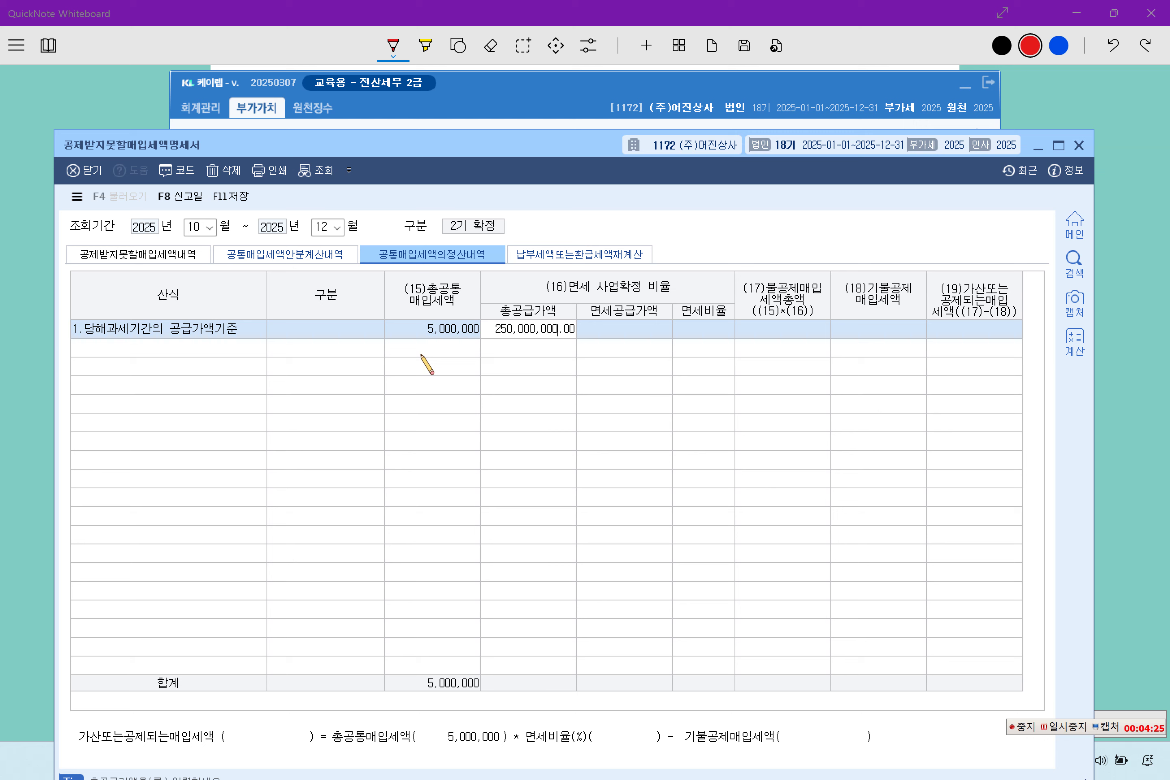
pyautogui.press('Return')
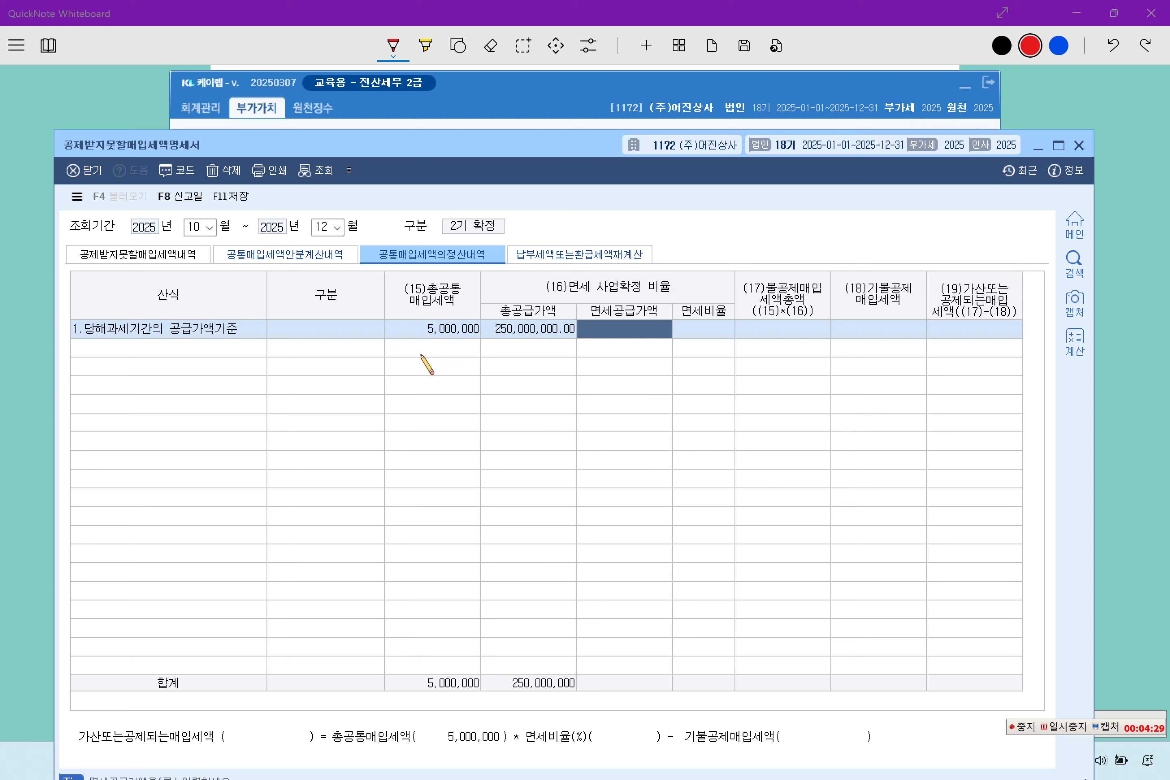
pyautogui.write('50000000')
pyautogui.press('Return')
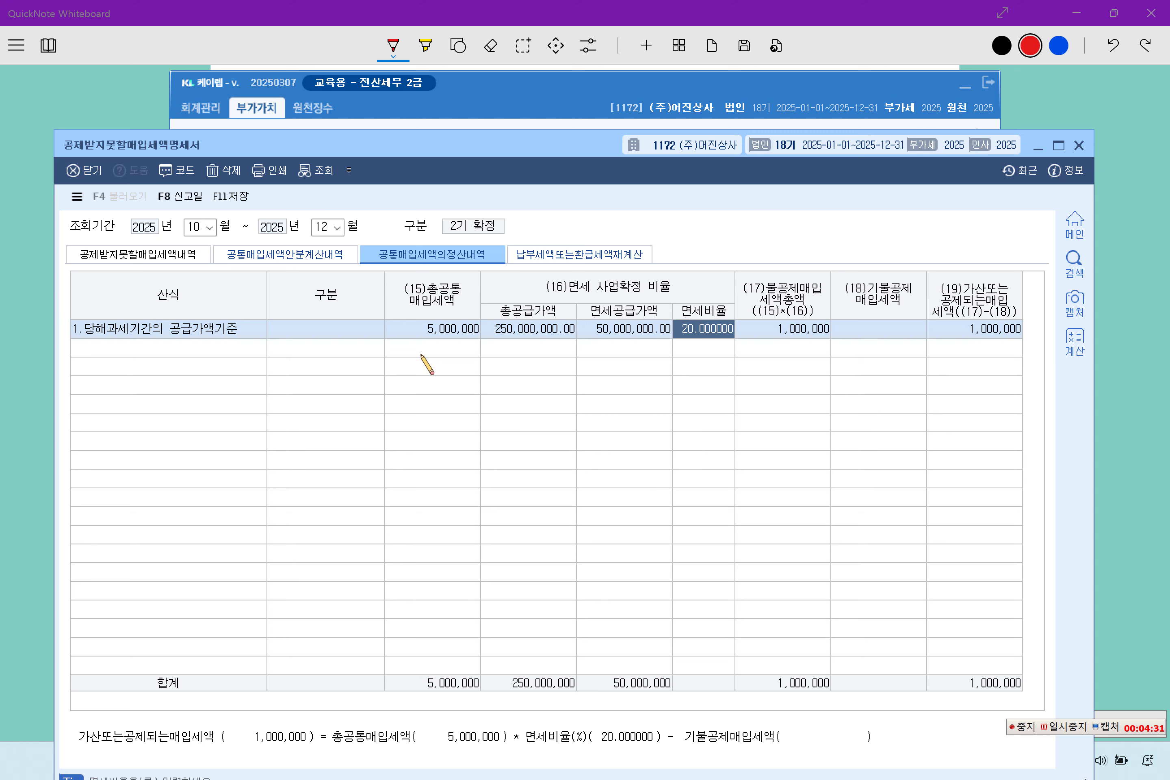
pyautogui.press('Return')
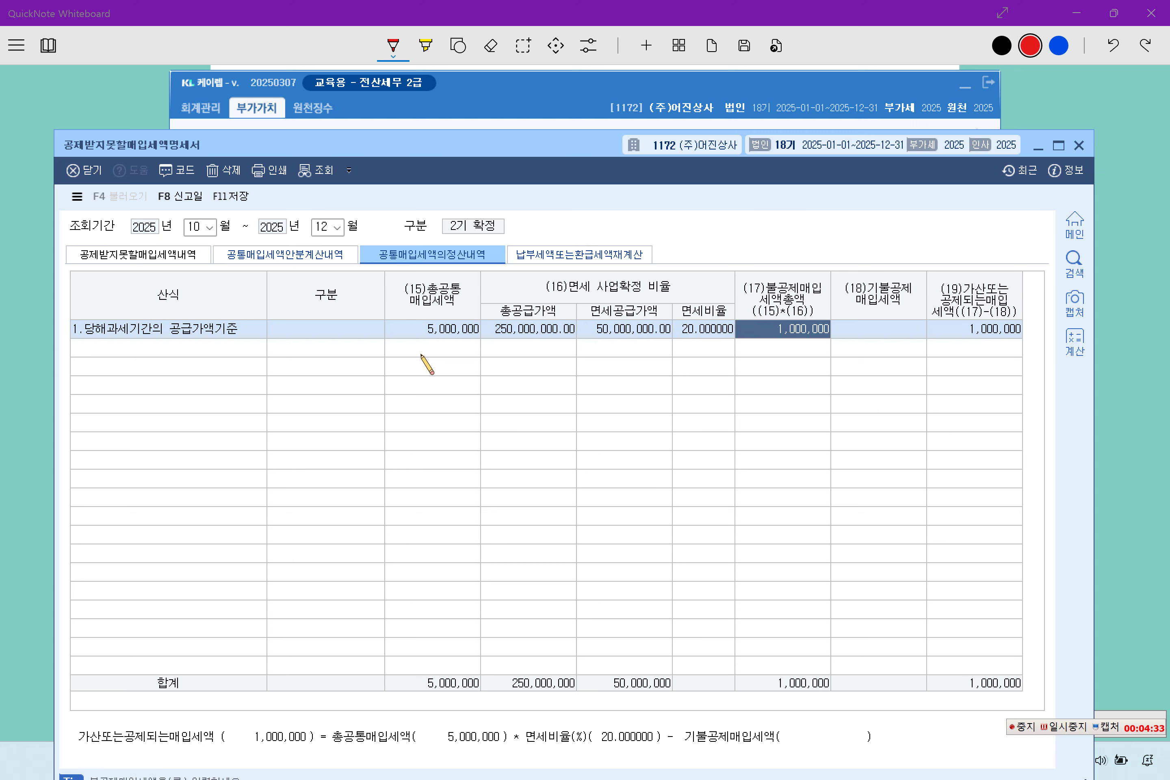
# Enter 800,000 as the 기불공제매입세액 in the 공통매입세액의정산내역 row, accepting the calculated 가산 또는 공제되는 매입세액
pyautogui.click(459, 330)
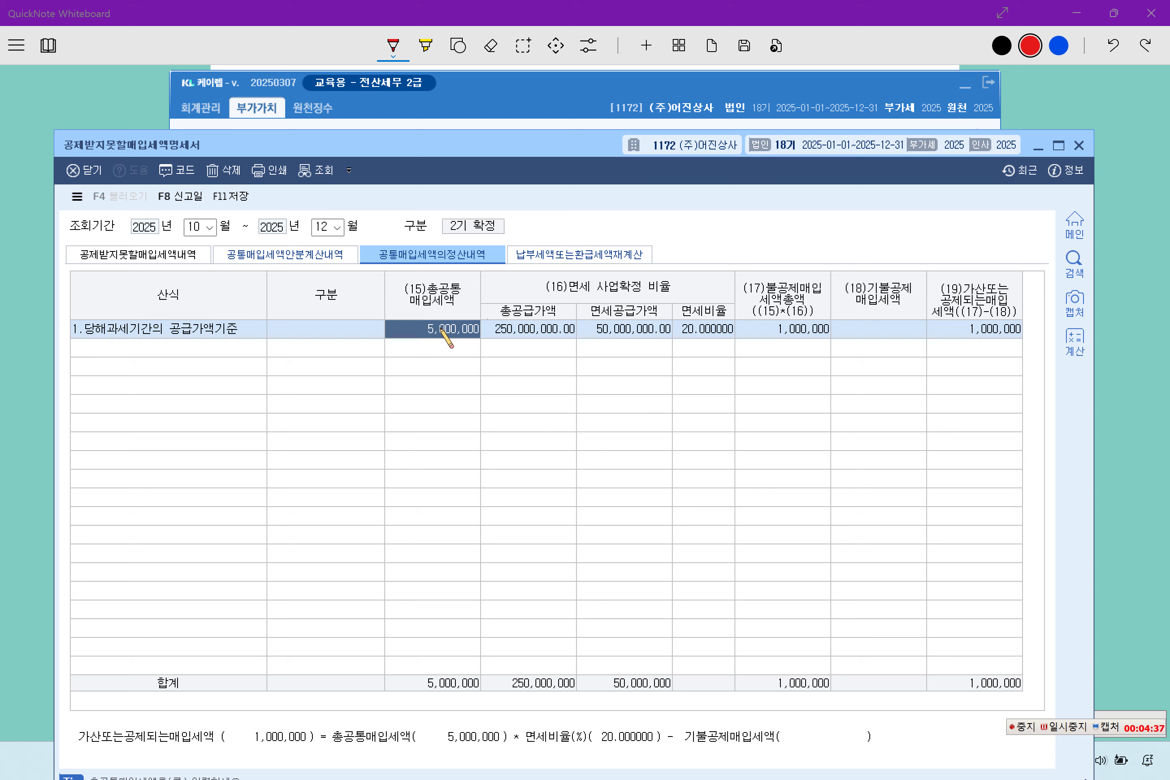
pyautogui.click(713, 332)
pyautogui.click(795, 333)
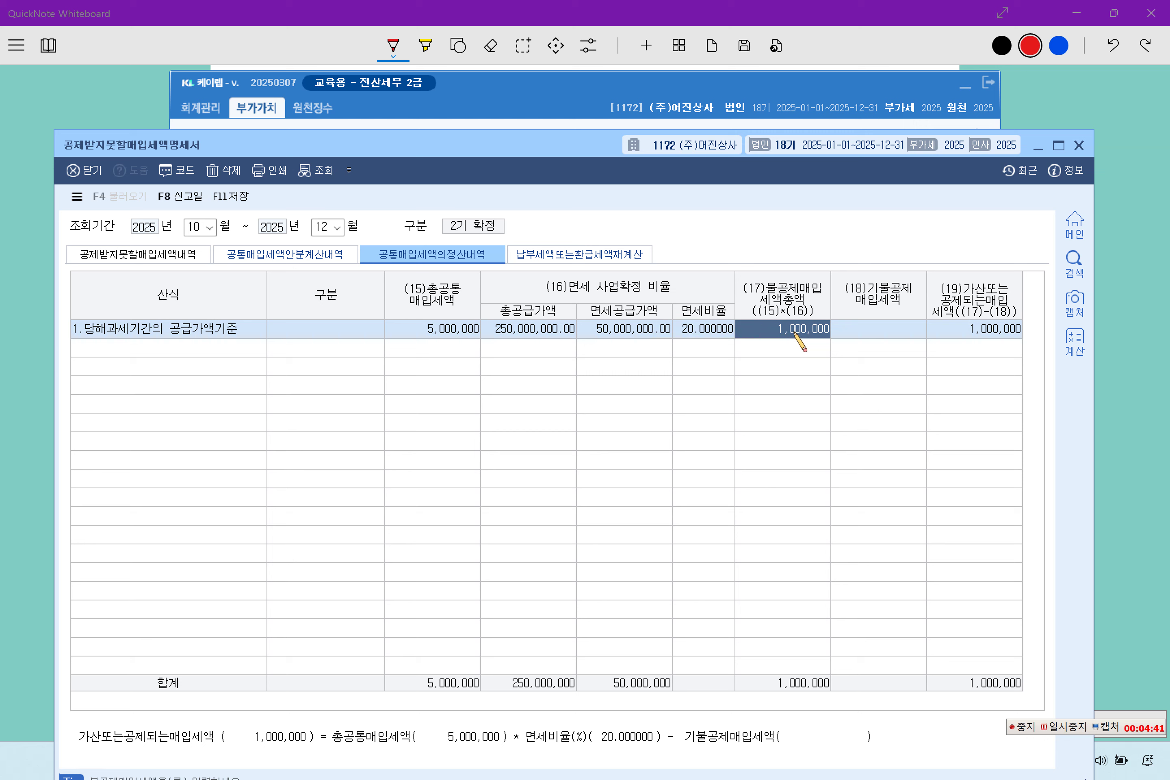
pyautogui.click(862, 333)
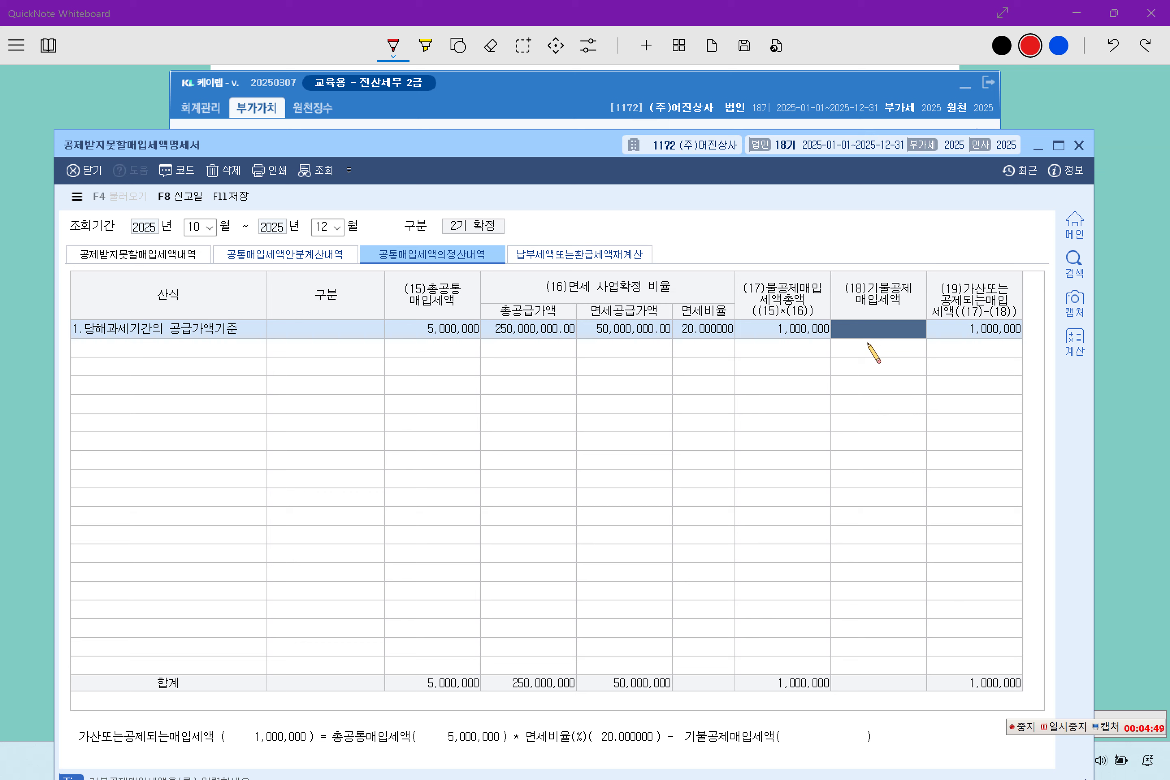
pyautogui.write('800,000')
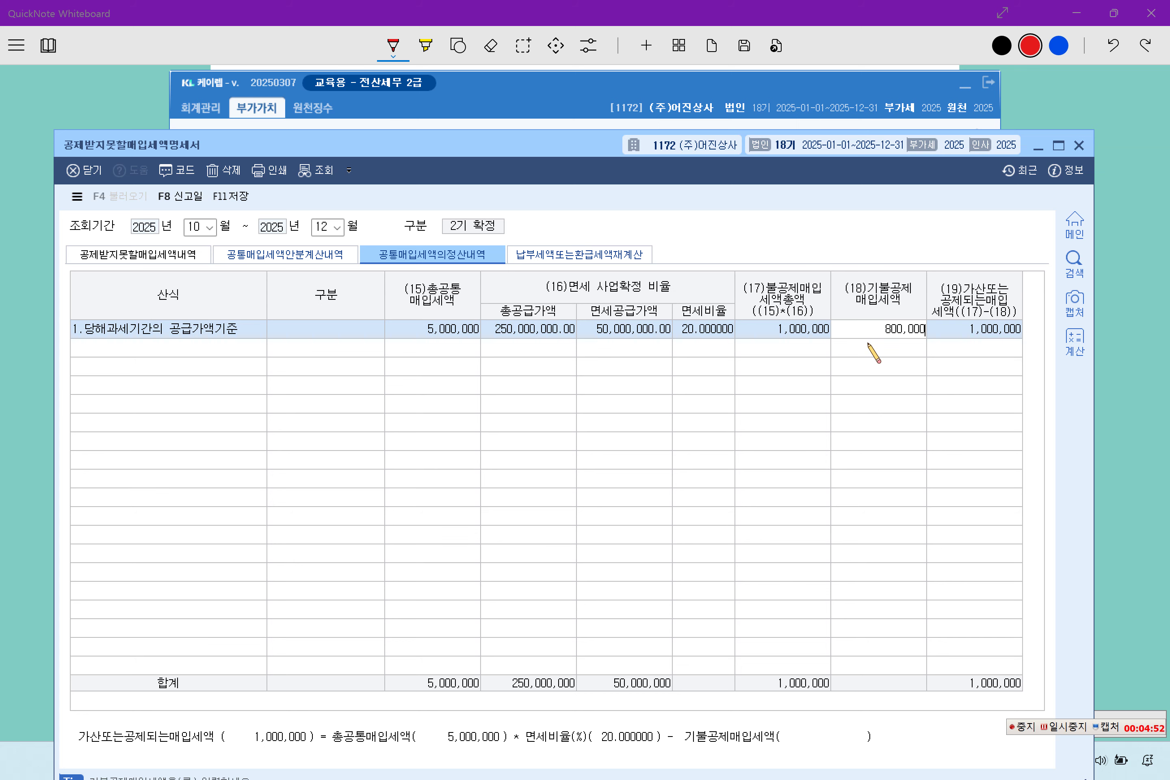
pyautogui.press('Return')
pyautogui.press('Return')
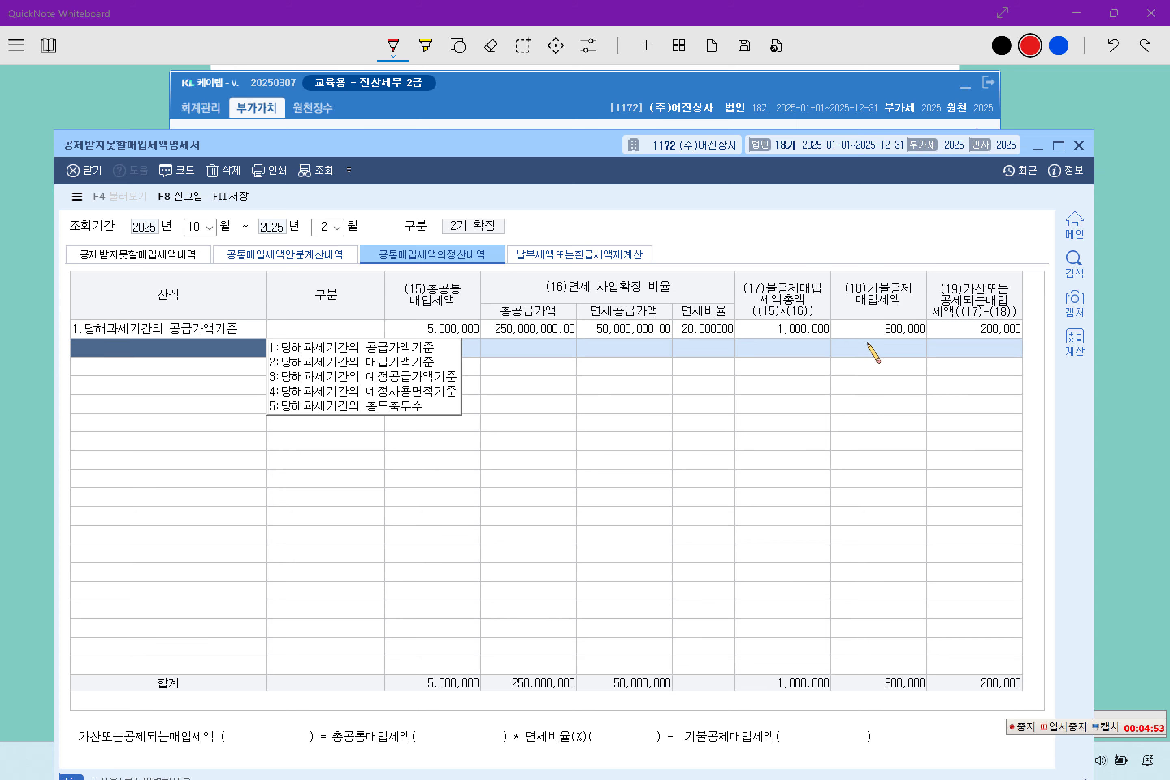
pyautogui.click(1002, 336)
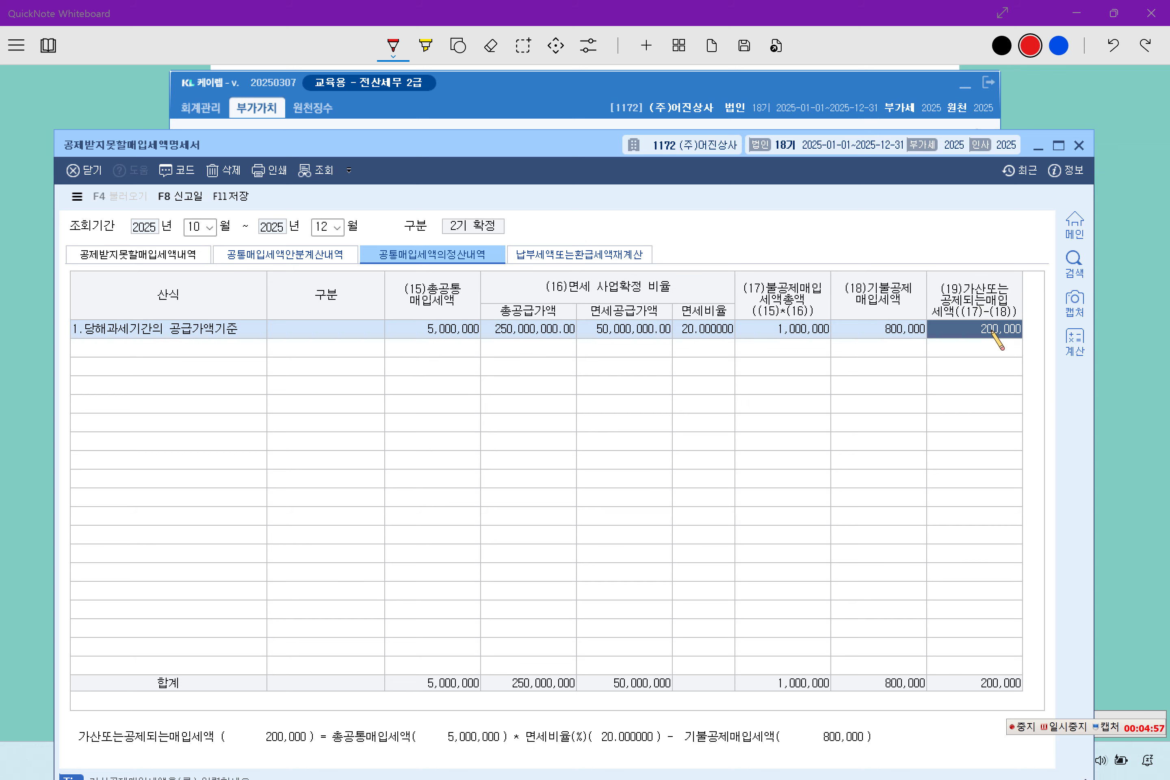
# Switch to QuickNote Whiteboard and highlight the handwritten settlement calculation above question [1] in yellow
pyautogui.click(1138, 361)
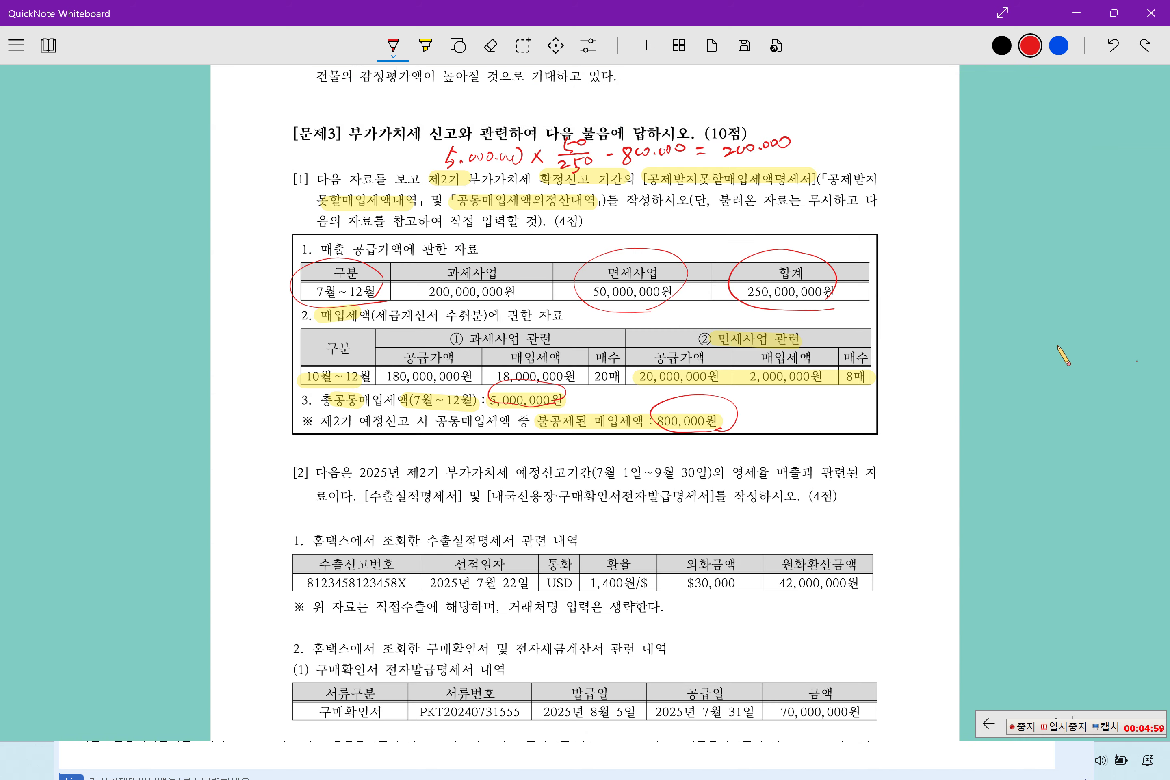
pyautogui.click(425, 45)
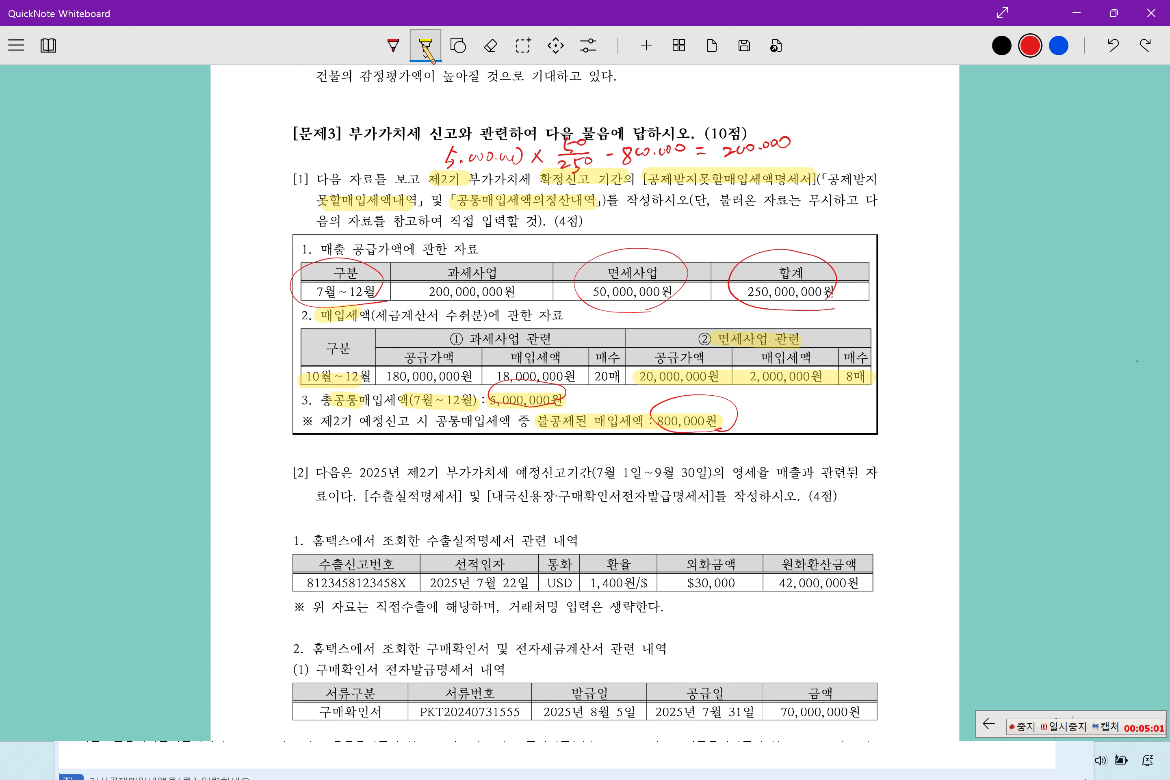
pyautogui.moveTo(444, 150); pyautogui.dragTo(789, 143)
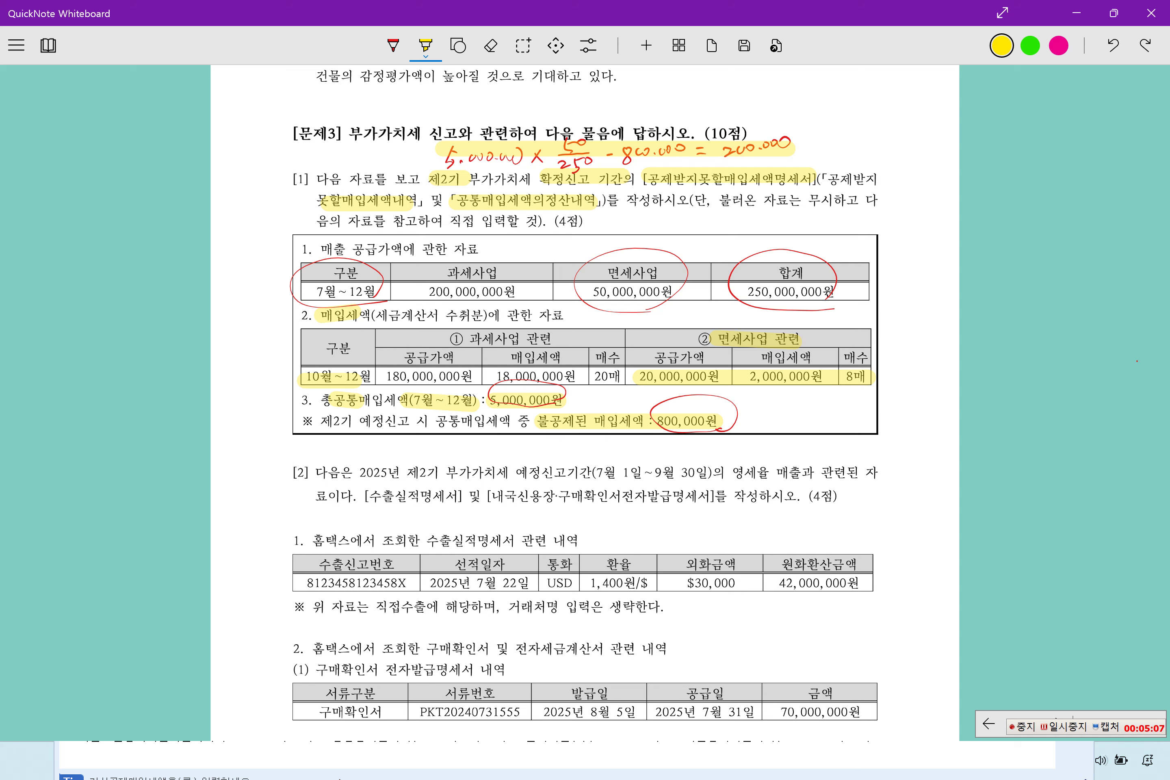
# Switch back to KcLep, save the 공제받지못할매입세액명세서, and review its 공제받지못할매입세액내역 and 공통매입세액의정산내역 entries
pyautogui.click(1077, 13)
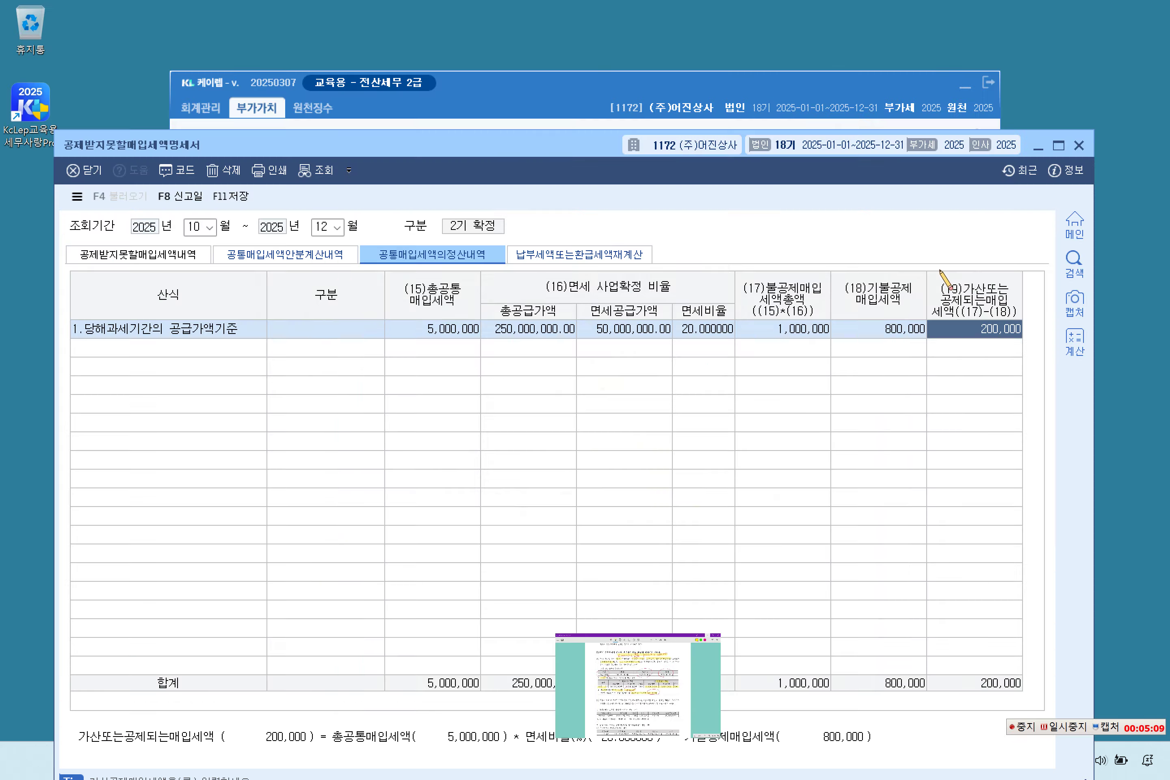
pyautogui.moveTo(554, 150); pyautogui.dragTo(569, 62)
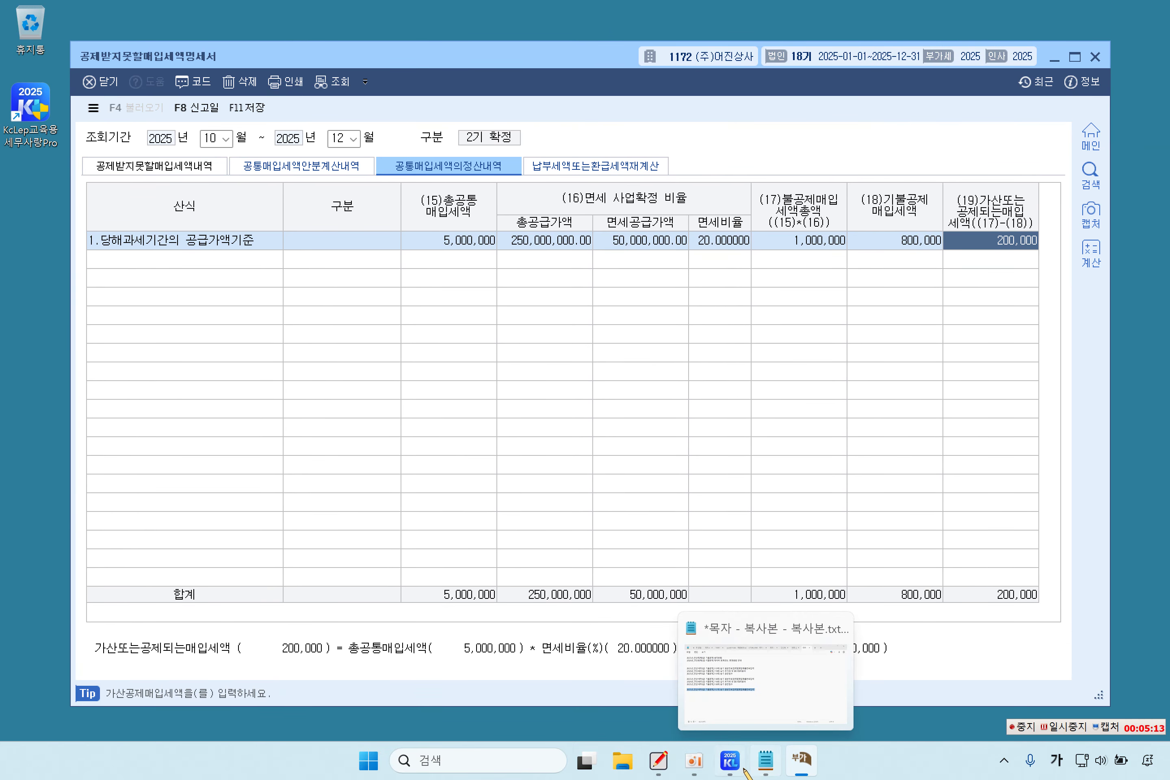
pyautogui.click(657, 769)
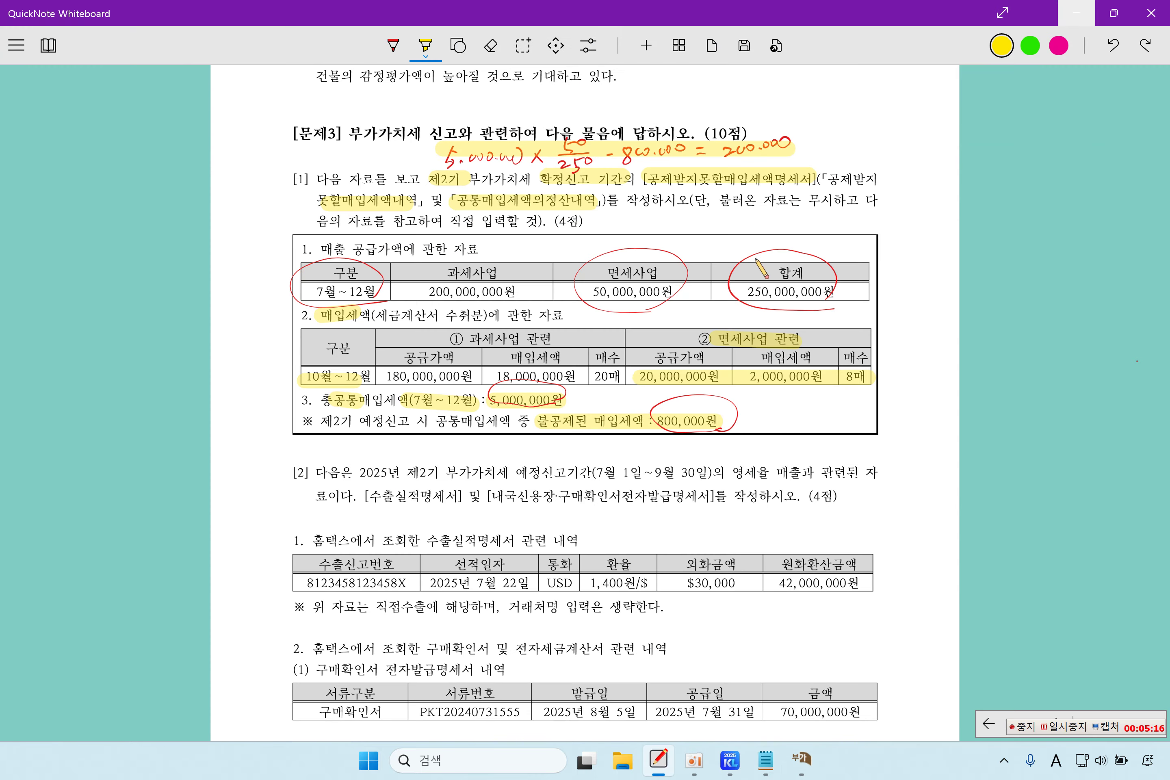
pyautogui.click(803, 763)
pyautogui.click(393, 264)
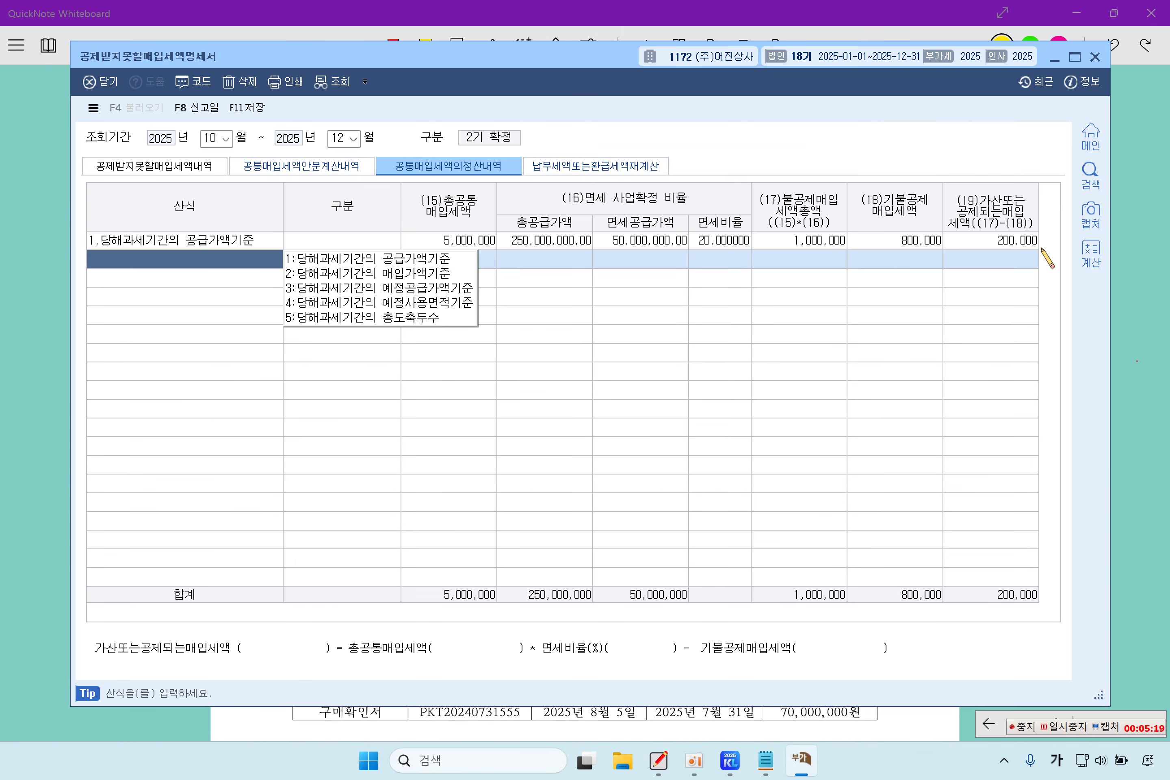
pyautogui.click(991, 242)
pyautogui.click(257, 111)
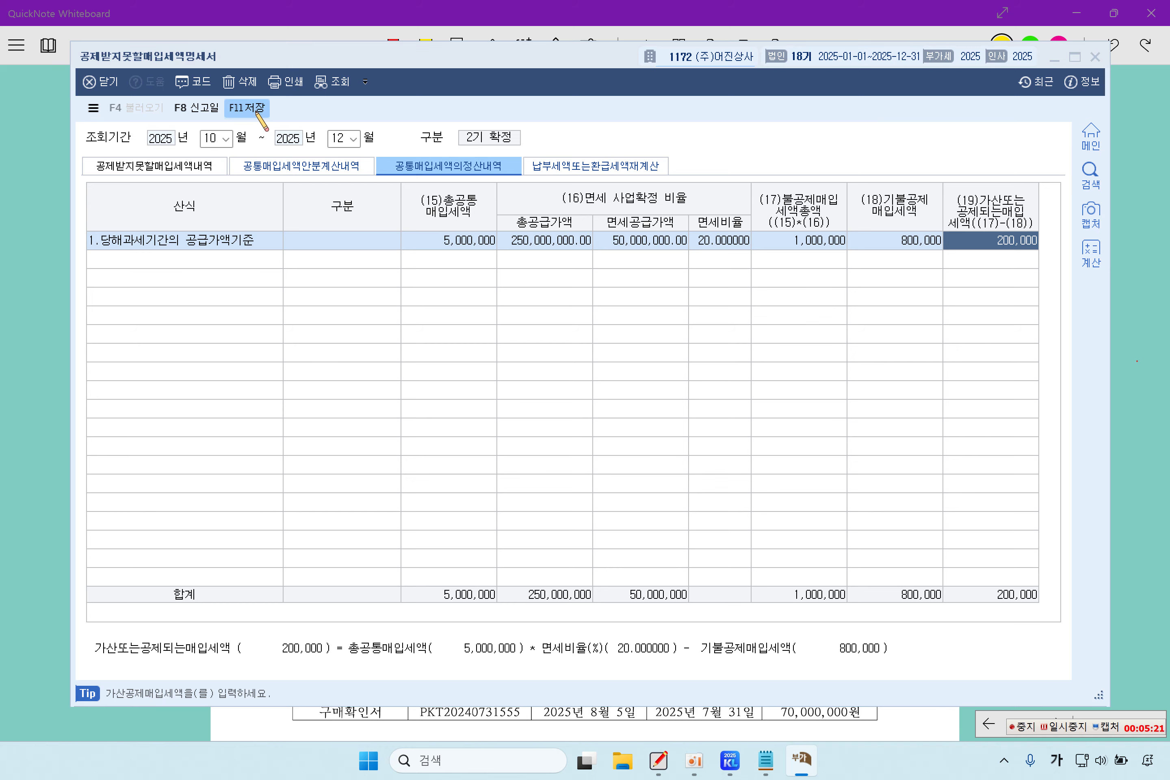
pyautogui.click(150, 170)
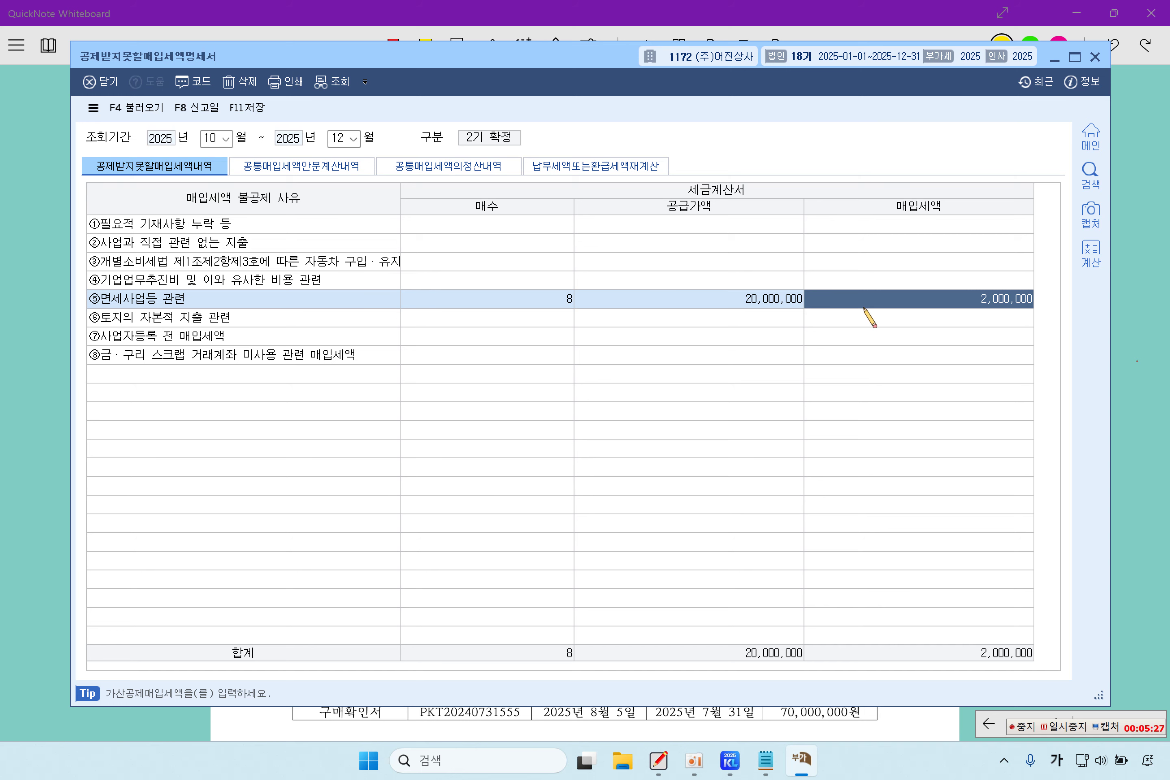
pyautogui.click(466, 165)
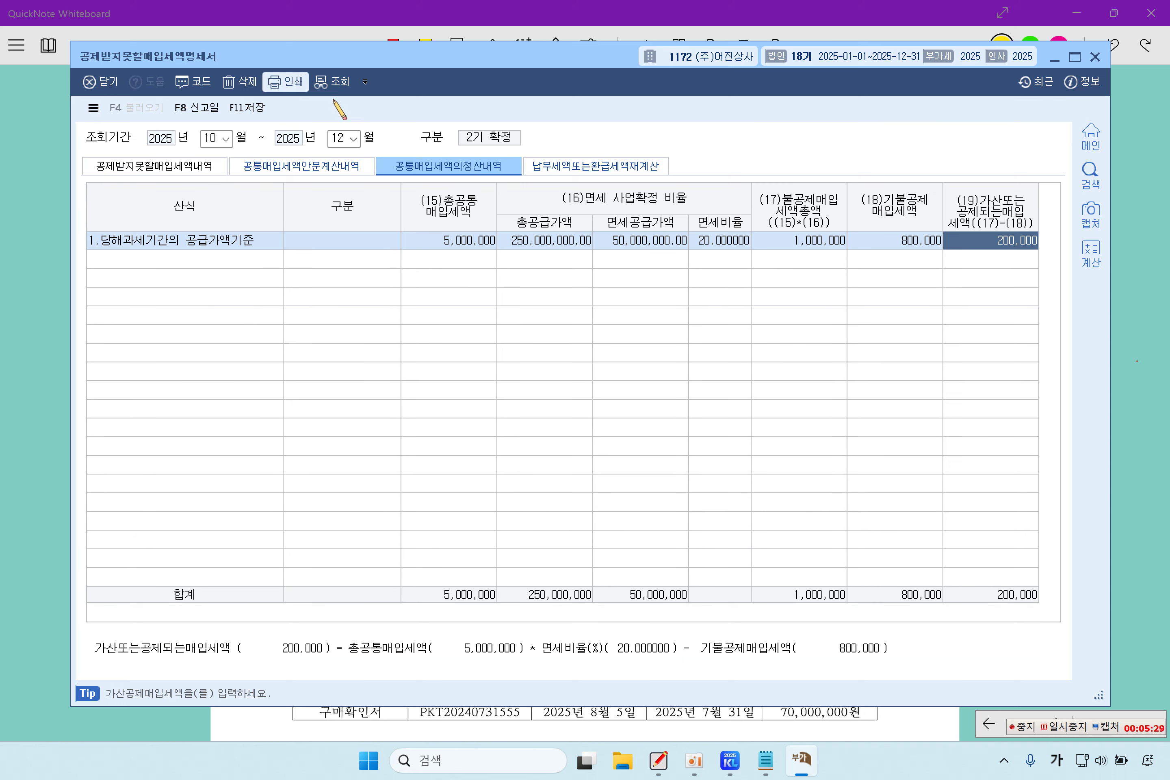
pyautogui.click(242, 234)
pyautogui.click(1000, 242)
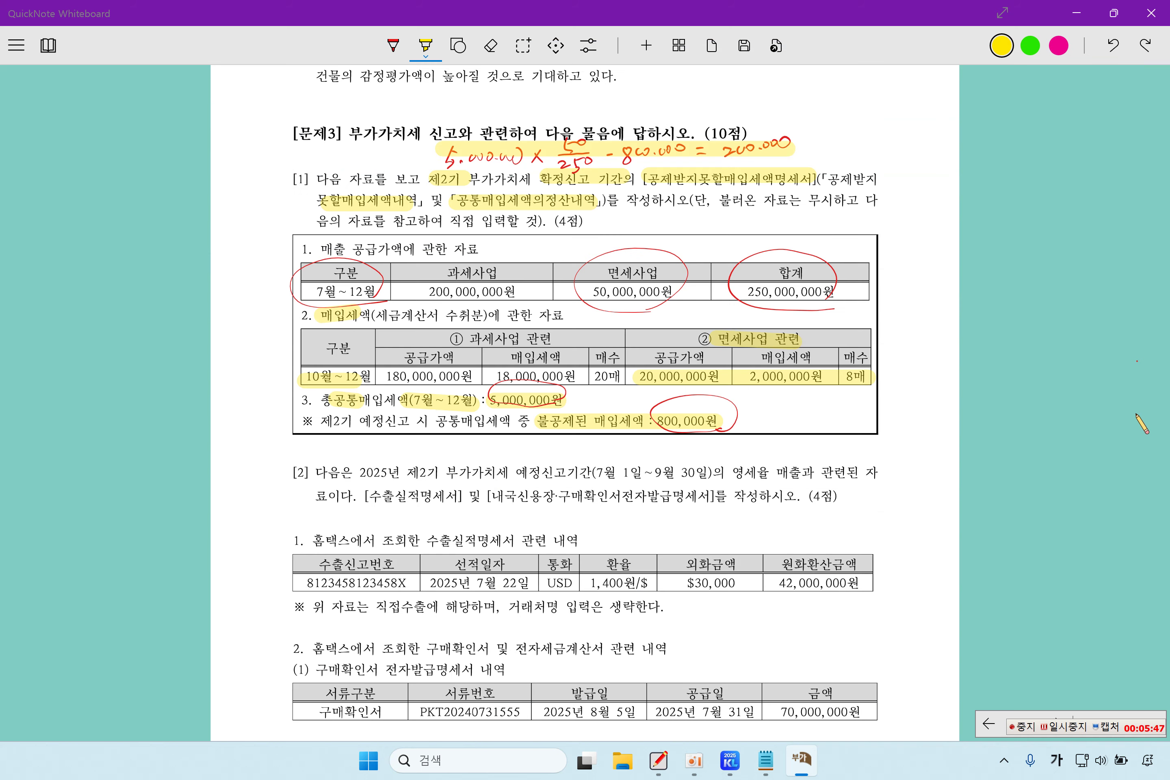
# Switch to QuickNote Whiteboard and highlight the 2025 second-period July 1–September 30 filing period and both required form names in question [2]
pyautogui.click(1148, 433)
pyautogui.scroll(-3, 615, 514)
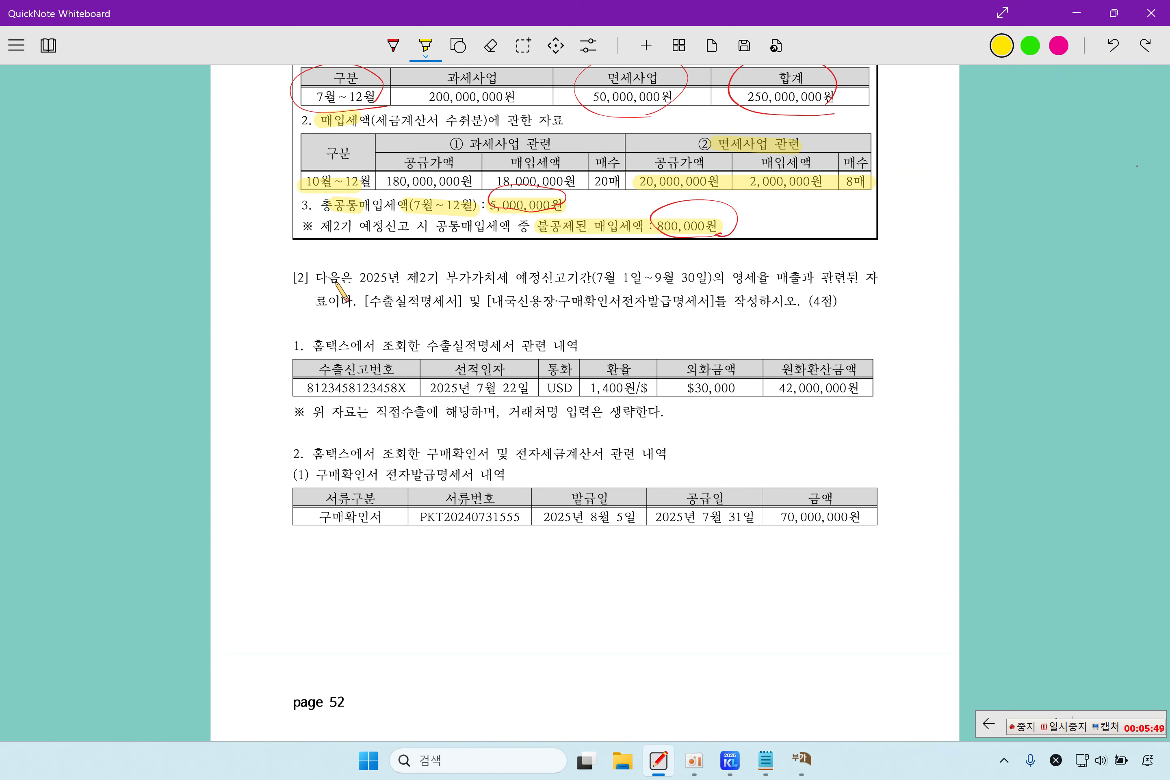
pyautogui.moveTo(357, 278); pyautogui.dragTo(439, 279)
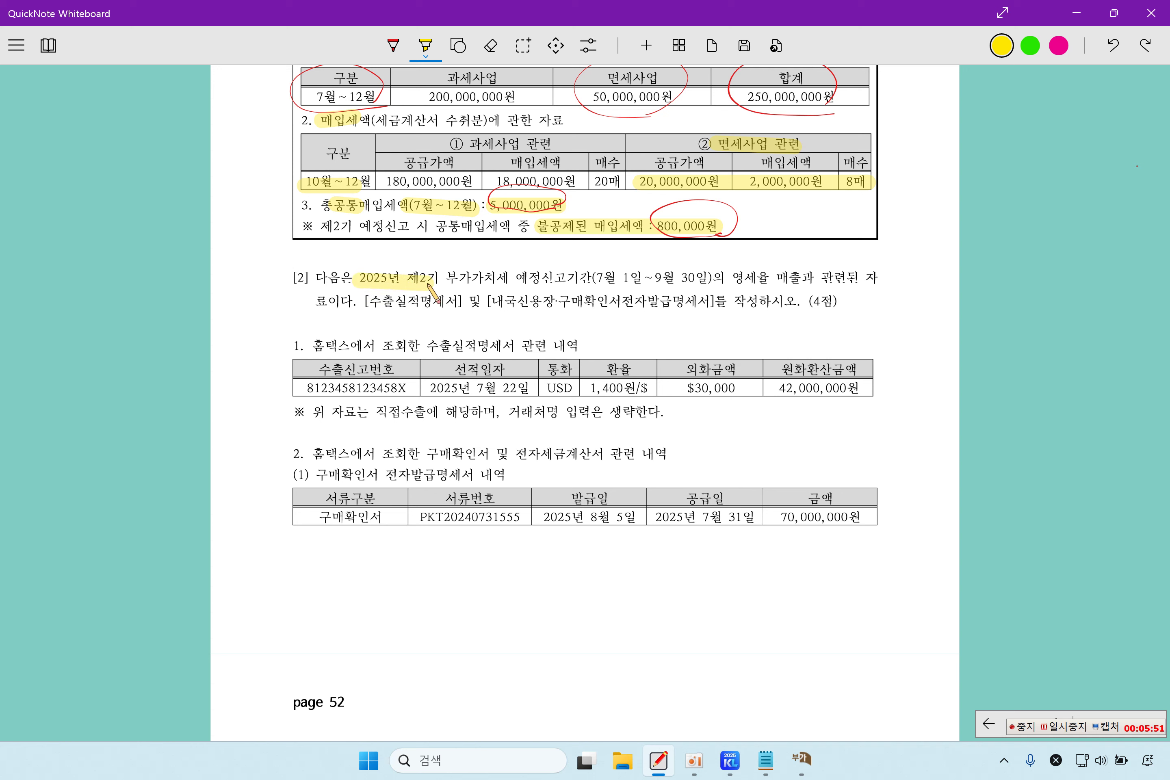
pyautogui.moveTo(590, 278); pyautogui.dragTo(713, 277)
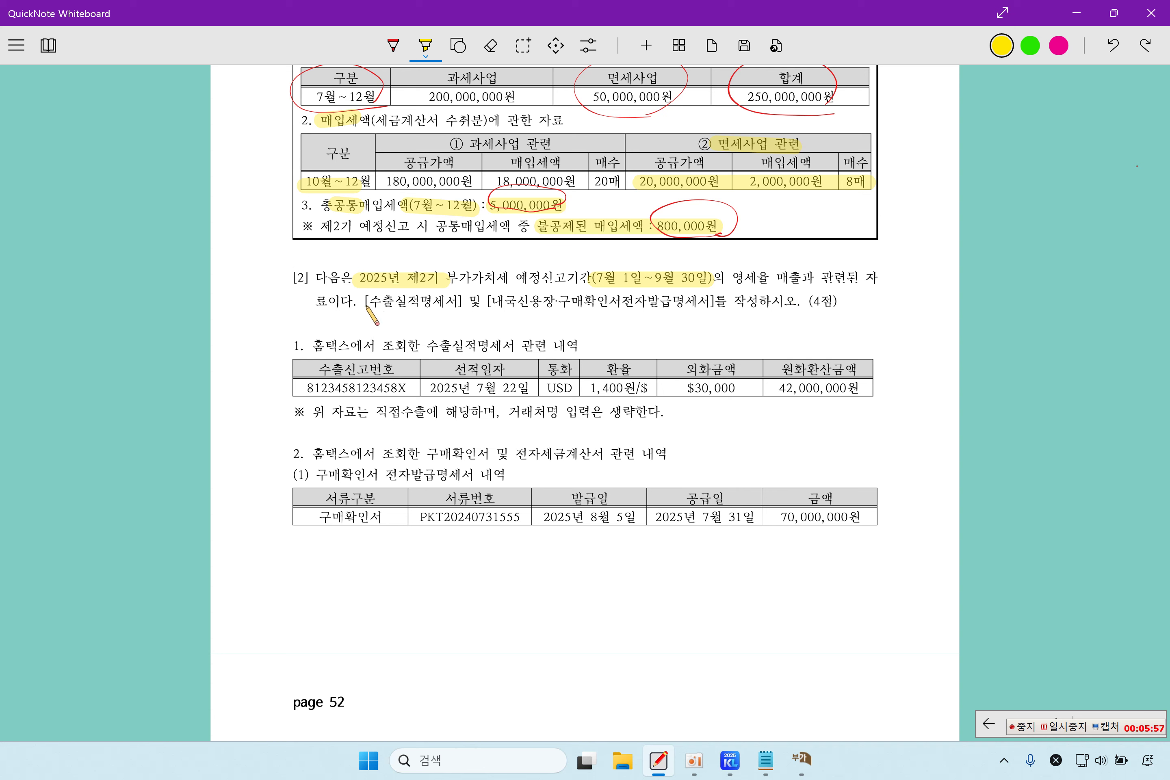
pyautogui.moveTo(360, 306); pyautogui.dragTo(712, 304)
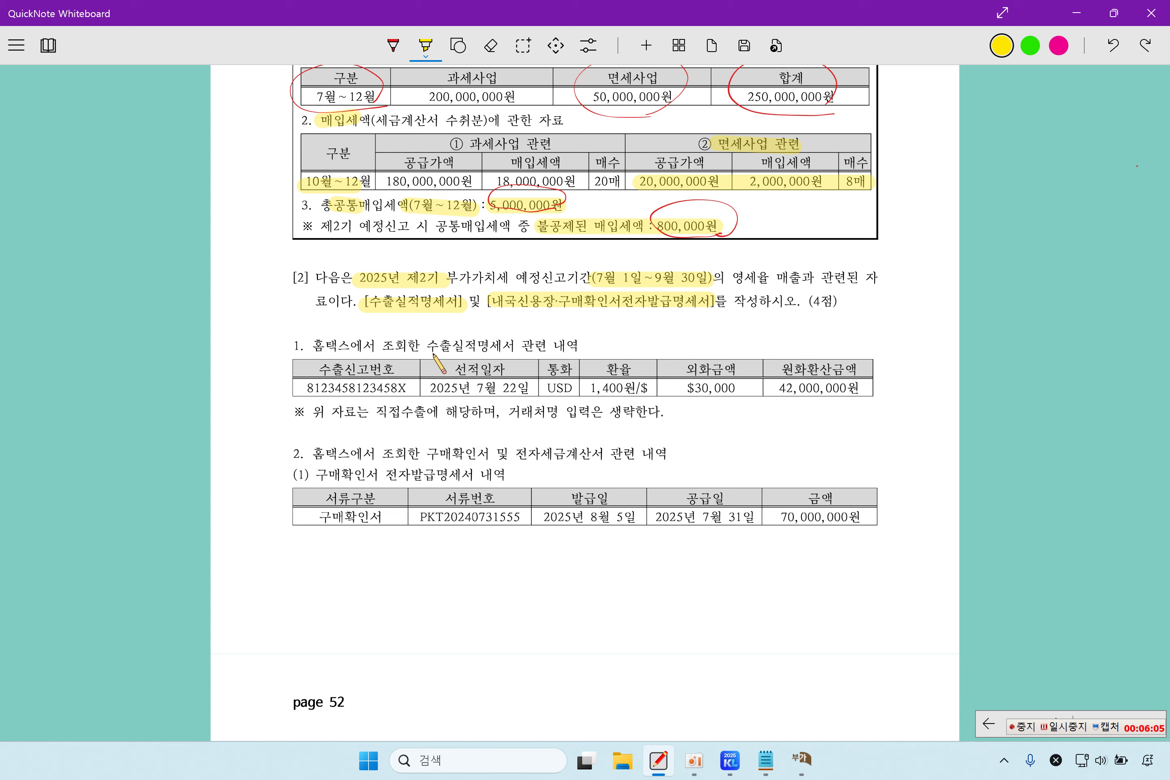
# Highlight the 수출실적명세서 관련 내역 heading and the notes on 직접수출 and omitting the 거래처명 entry
pyautogui.moveTo(430, 348); pyautogui.dragTo(580, 346)
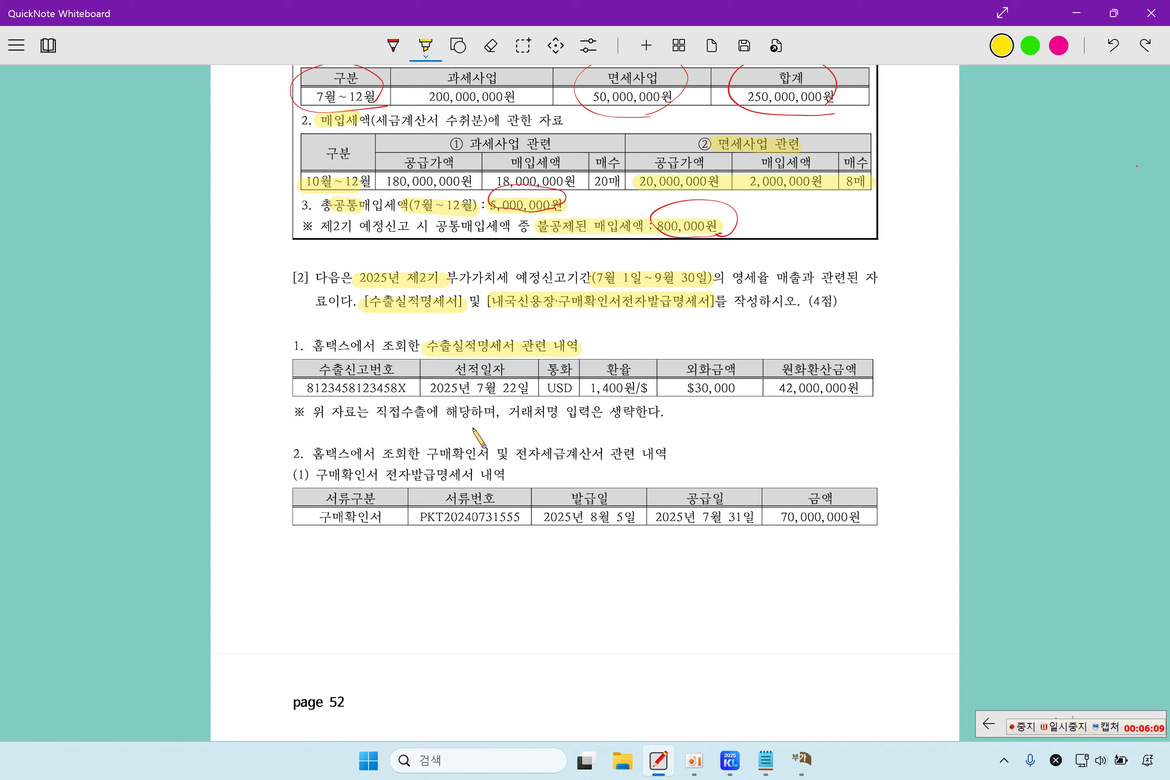
pyautogui.moveTo(380, 416); pyautogui.dragTo(432, 416)
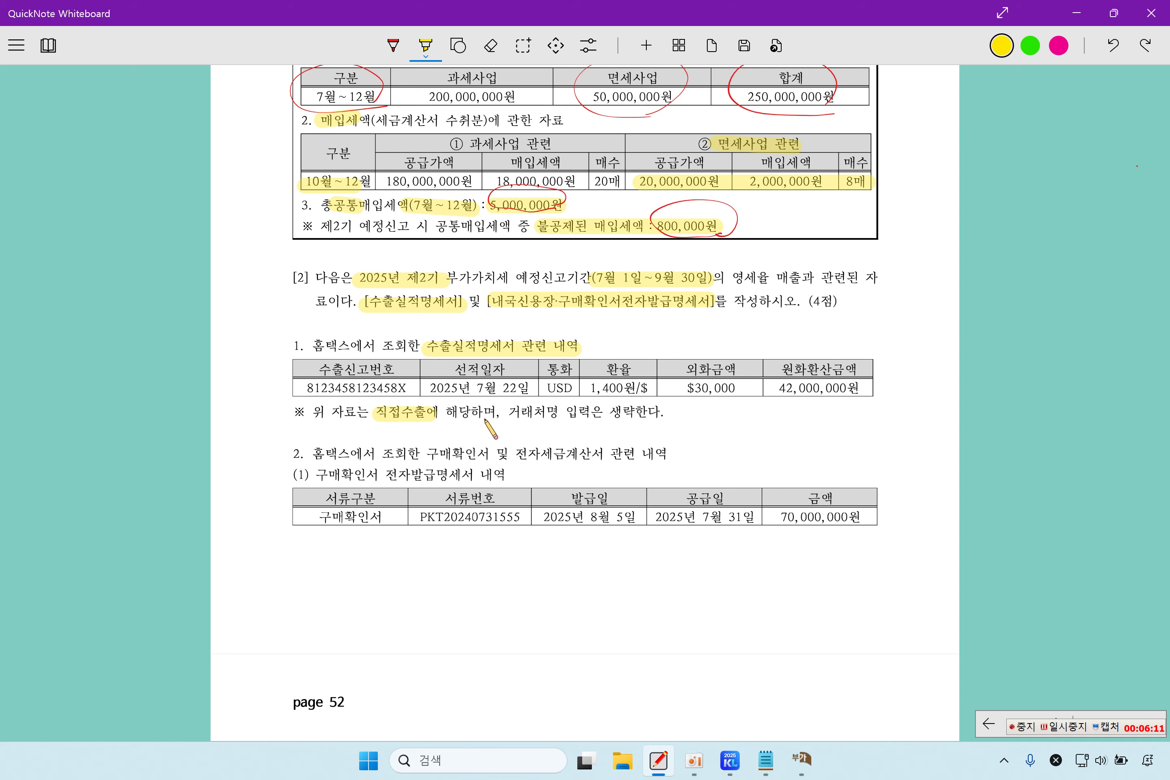
pyautogui.moveTo(510, 413); pyautogui.dragTo(638, 413)
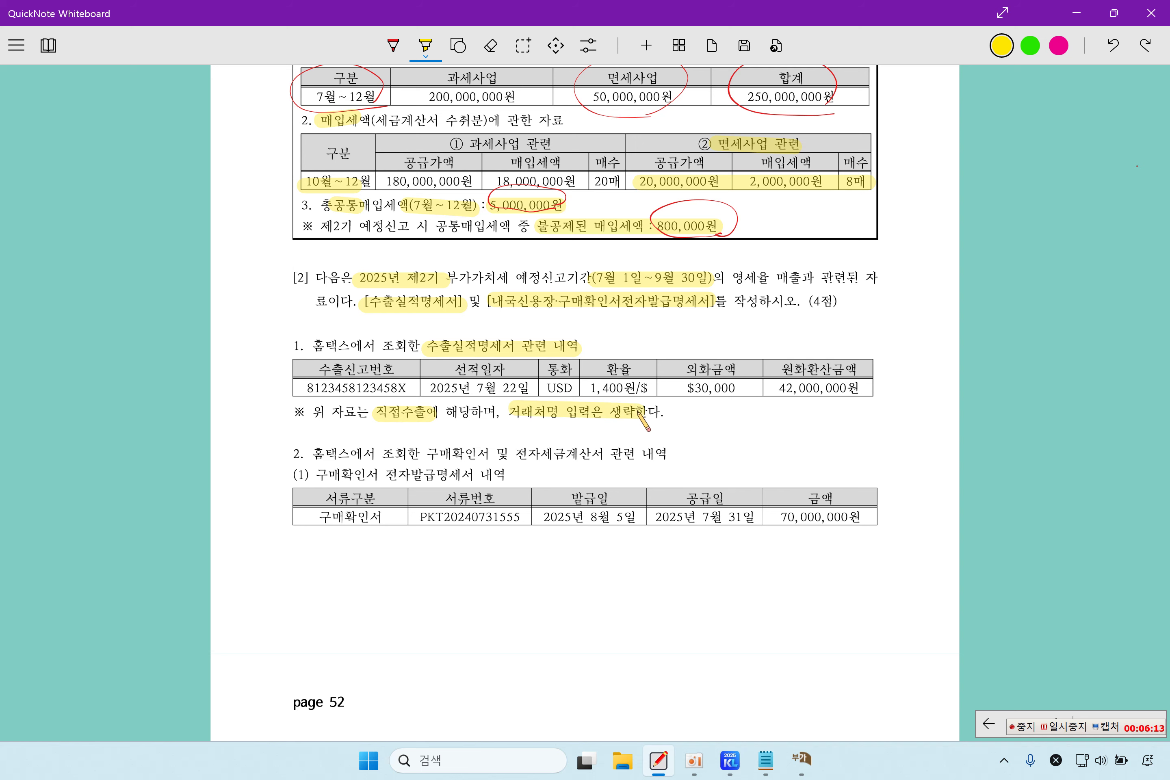
# Switch to KcLep, open 수출실적명세서 under 부가가치, and set the period to July–September 2025
pyautogui.click(731, 761)
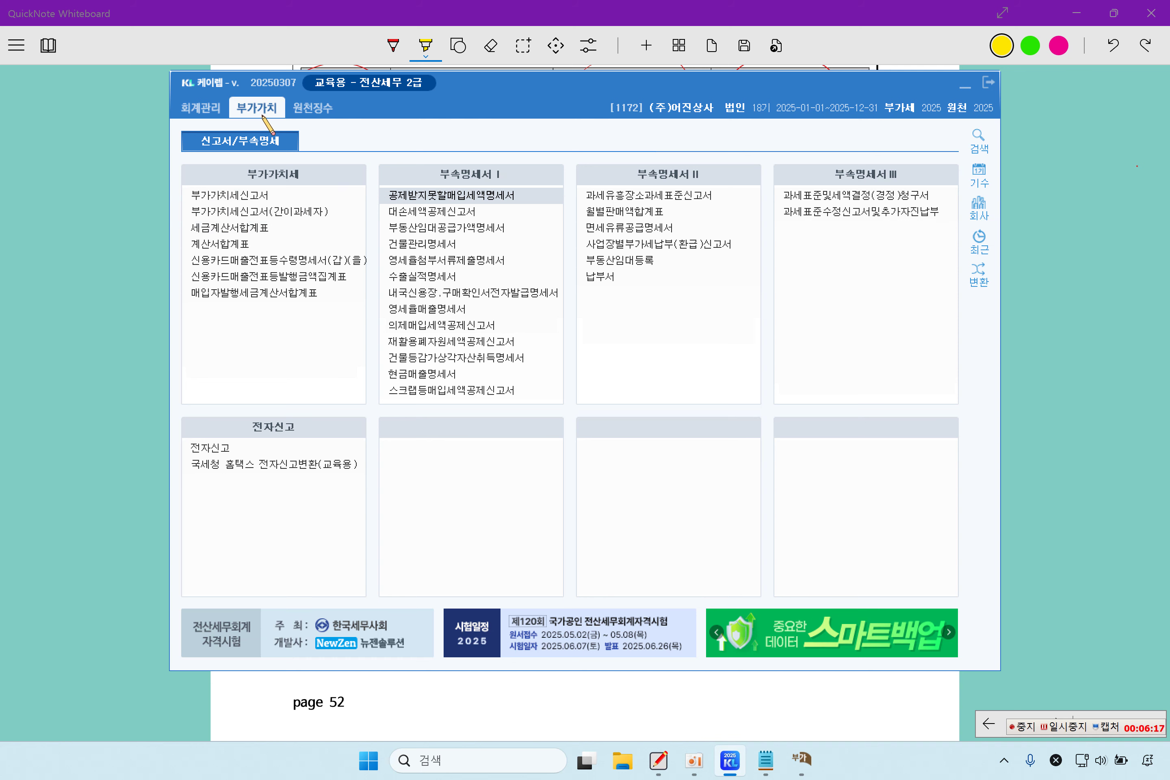
pyautogui.click(442, 277)
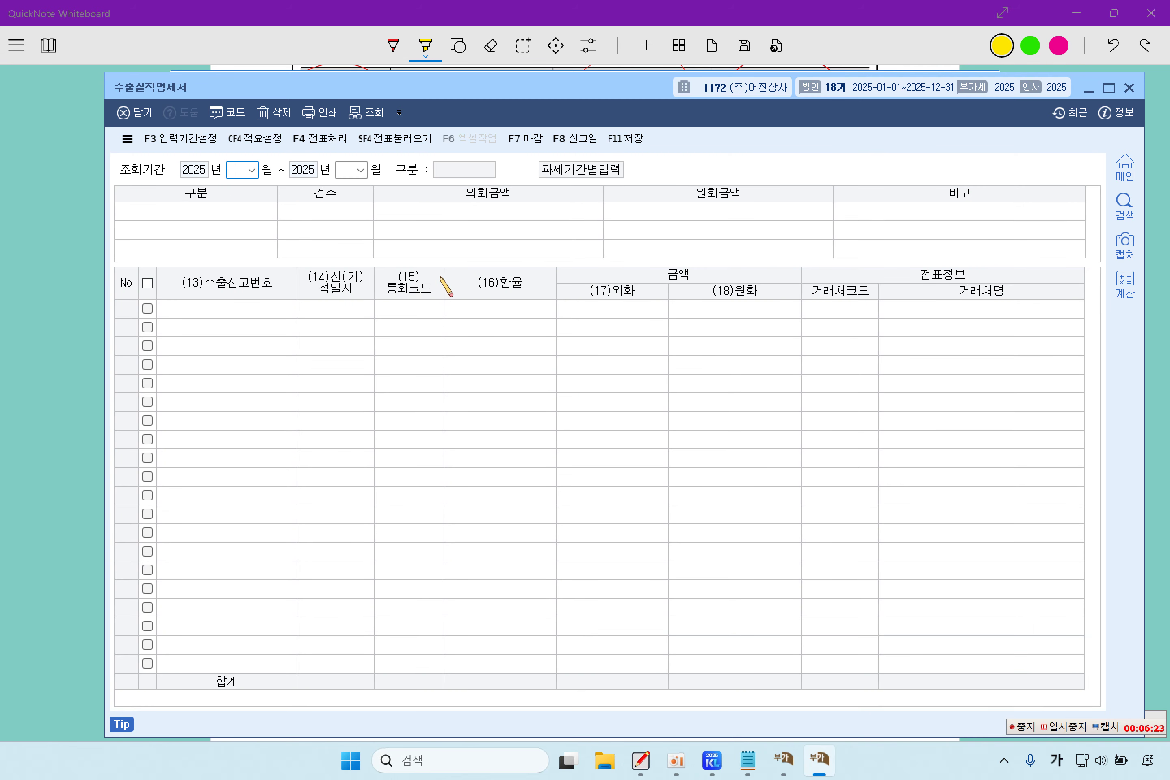
pyautogui.write('07')
pyautogui.press('Return')
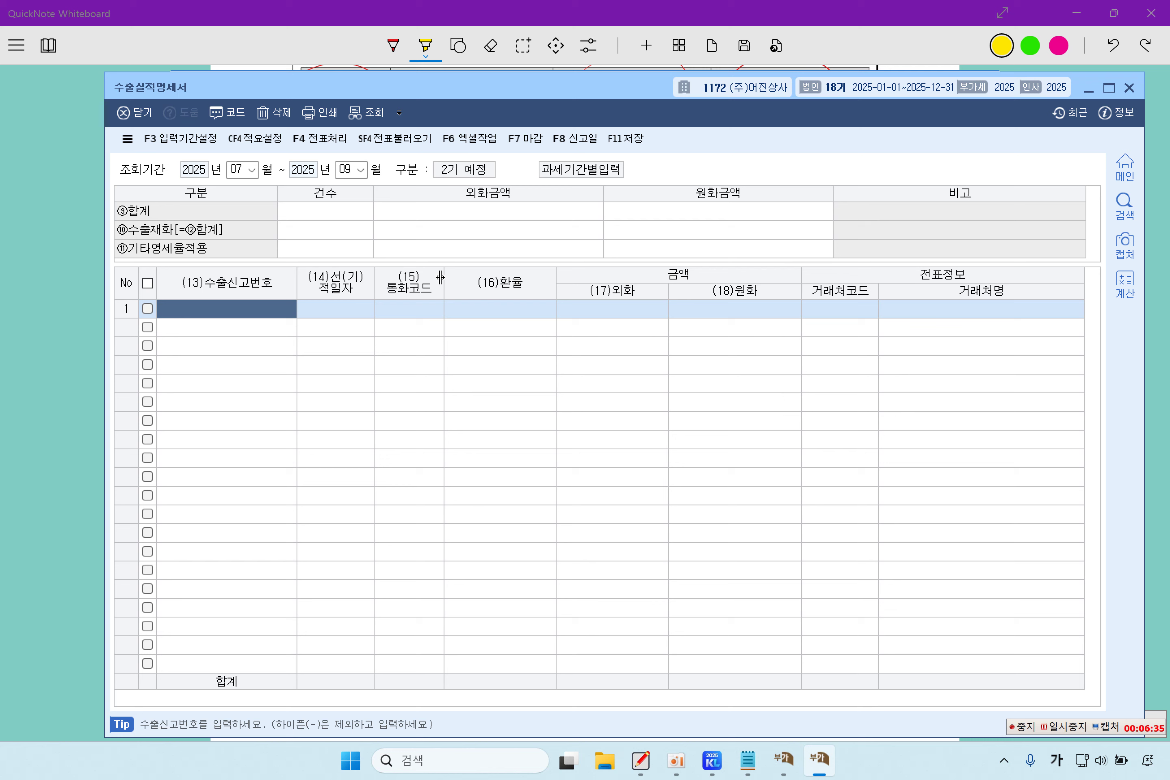
pyautogui.write('81234581234588X')
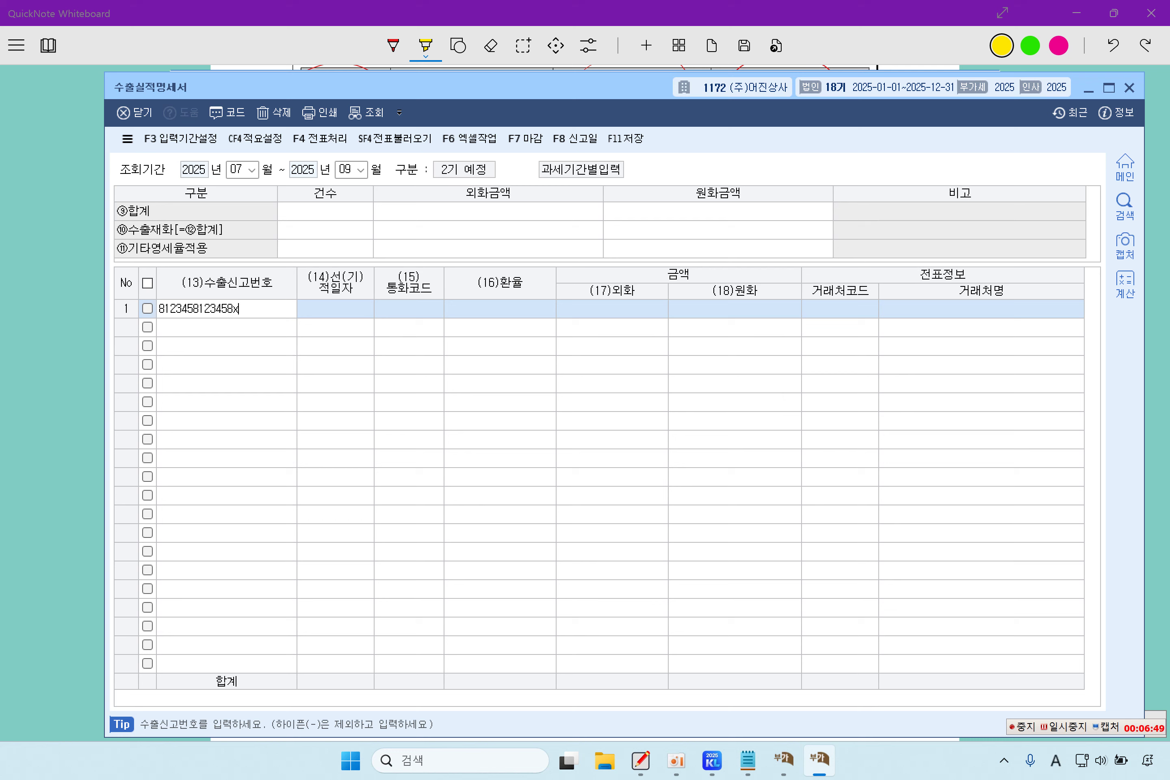
pyautogui.press('Return')
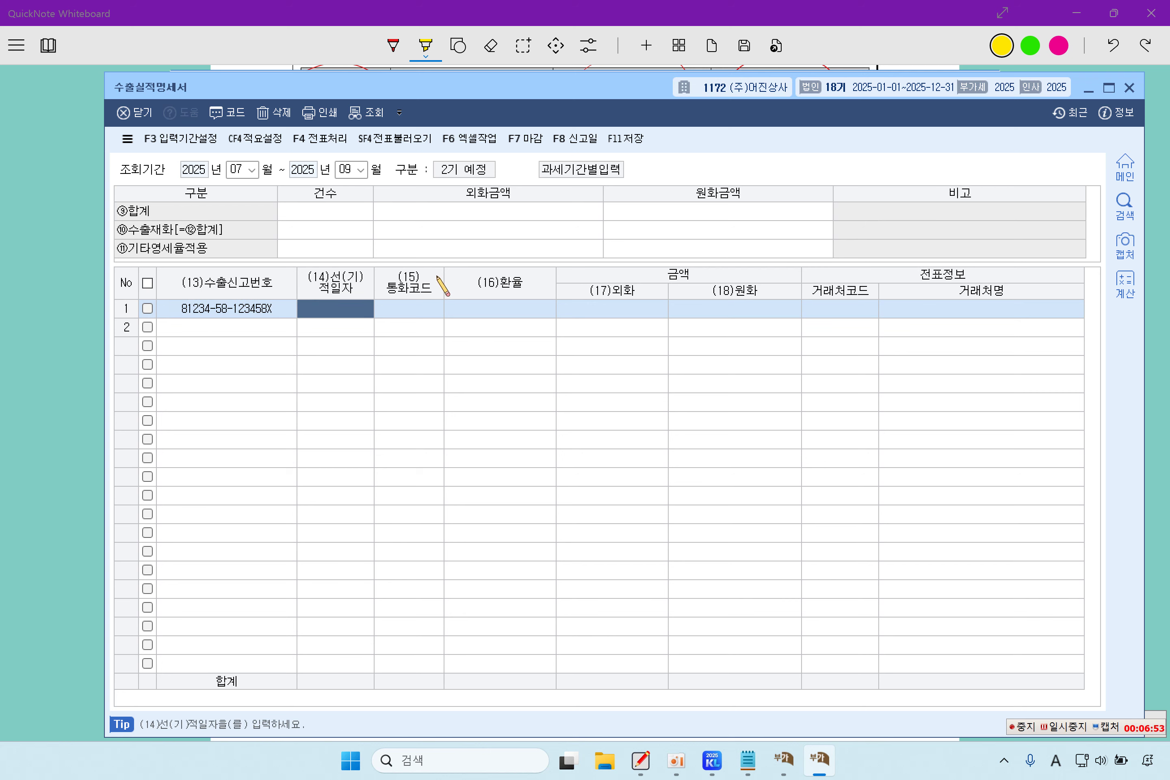
pyautogui.write('0722')
pyautogui.press('Return')
pyautogui.press('capslock')
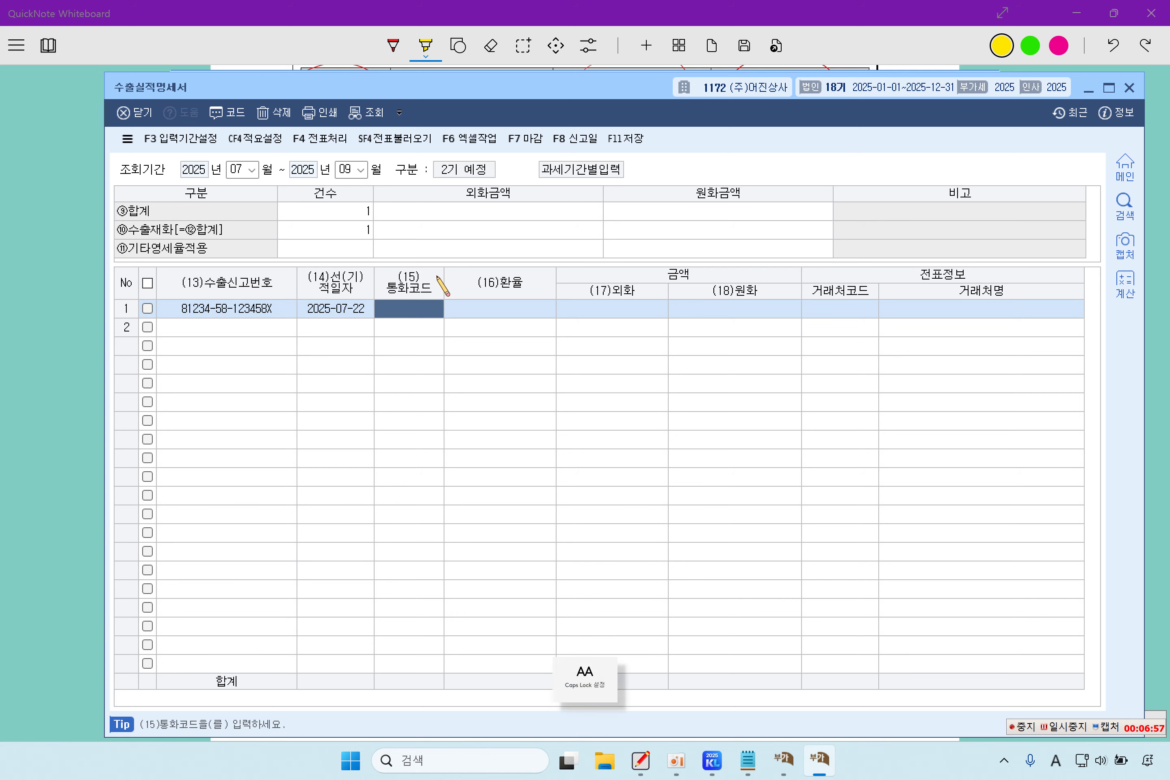
# Look up 미국 to set the currency code USD, then enter exchange rate 1,400 and foreign amount 30,000, accepting the calculated won amount
pyautogui.press('F2')
pyautogui.press('Hangul')
pyautogui.write('미국')
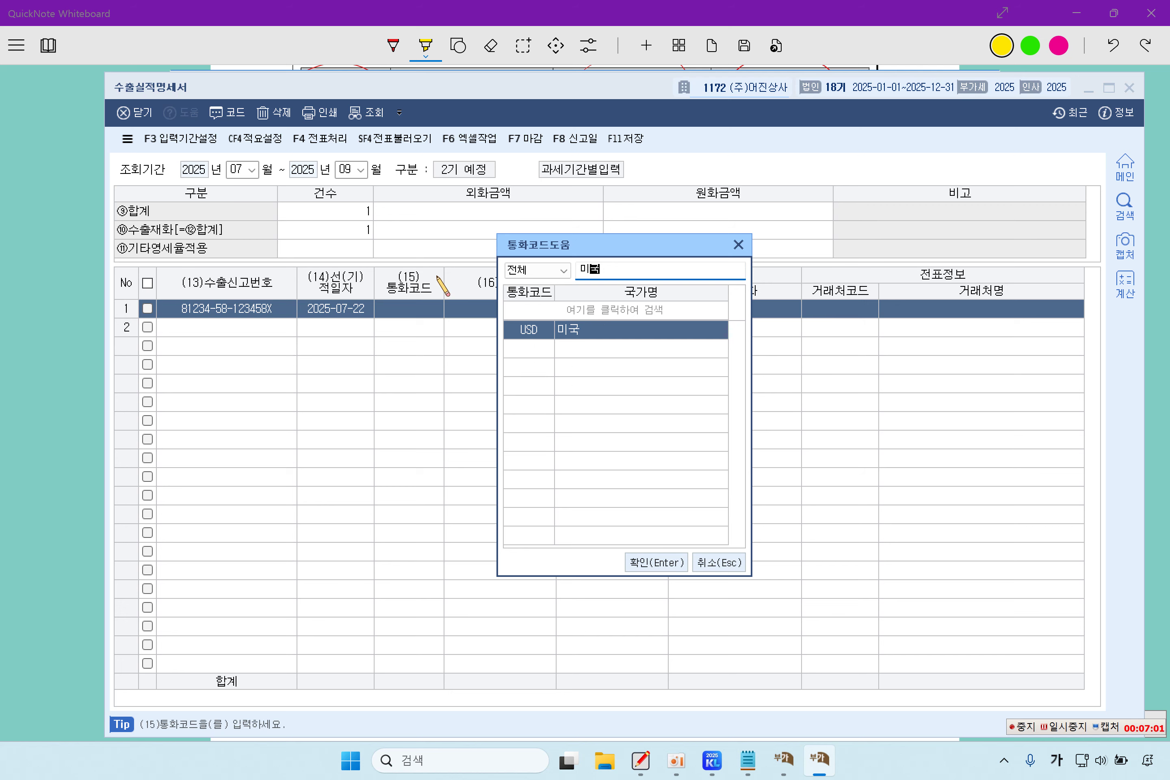
pyautogui.press('Return')
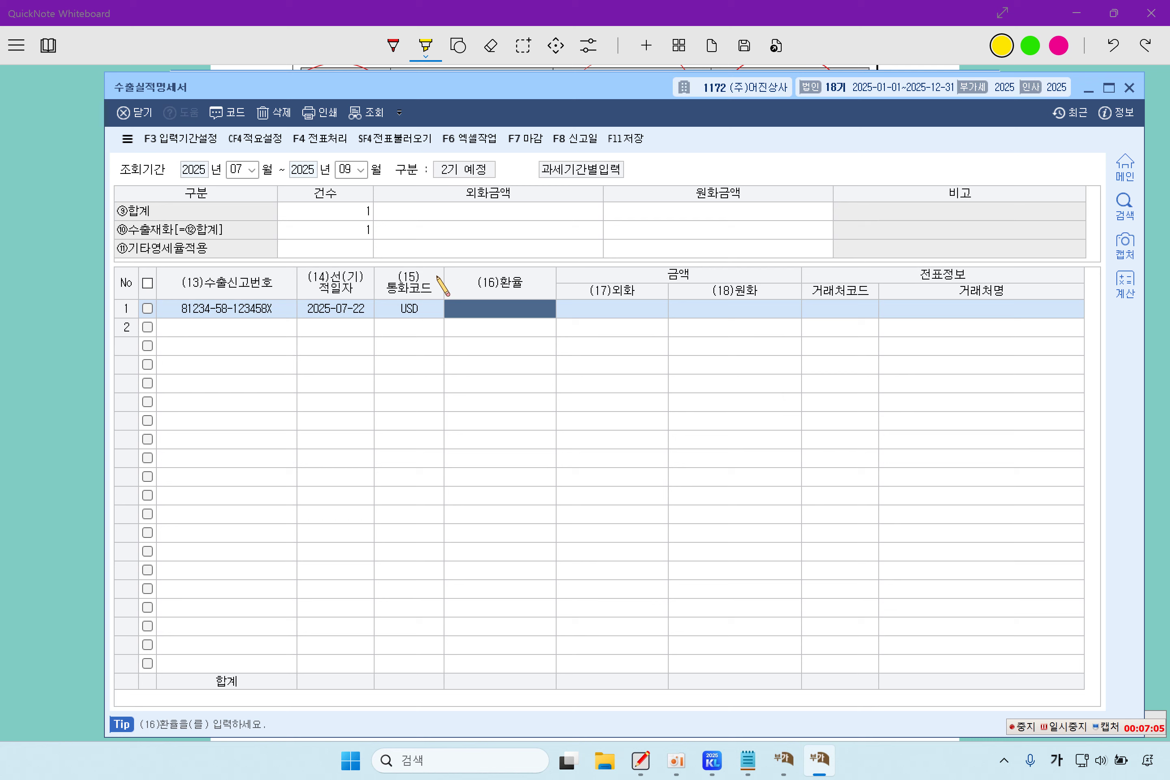
pyautogui.write('1400')
pyautogui.press('Return')
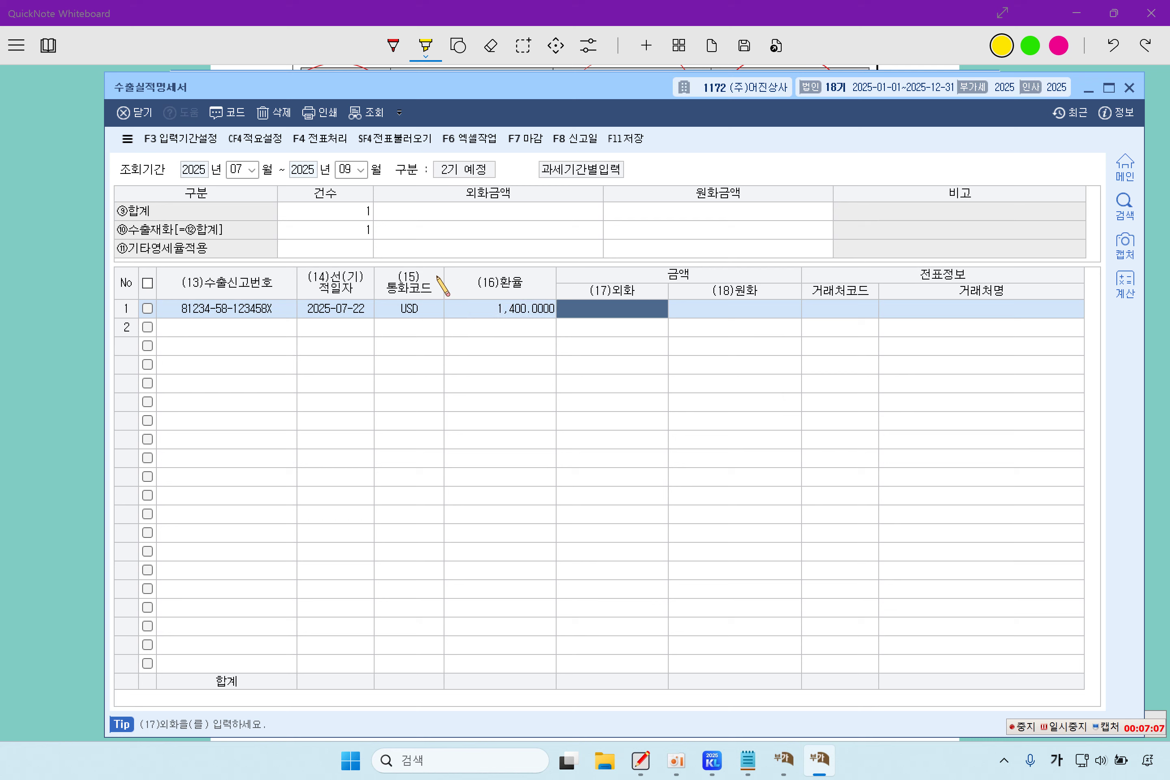
pyautogui.write('30000')
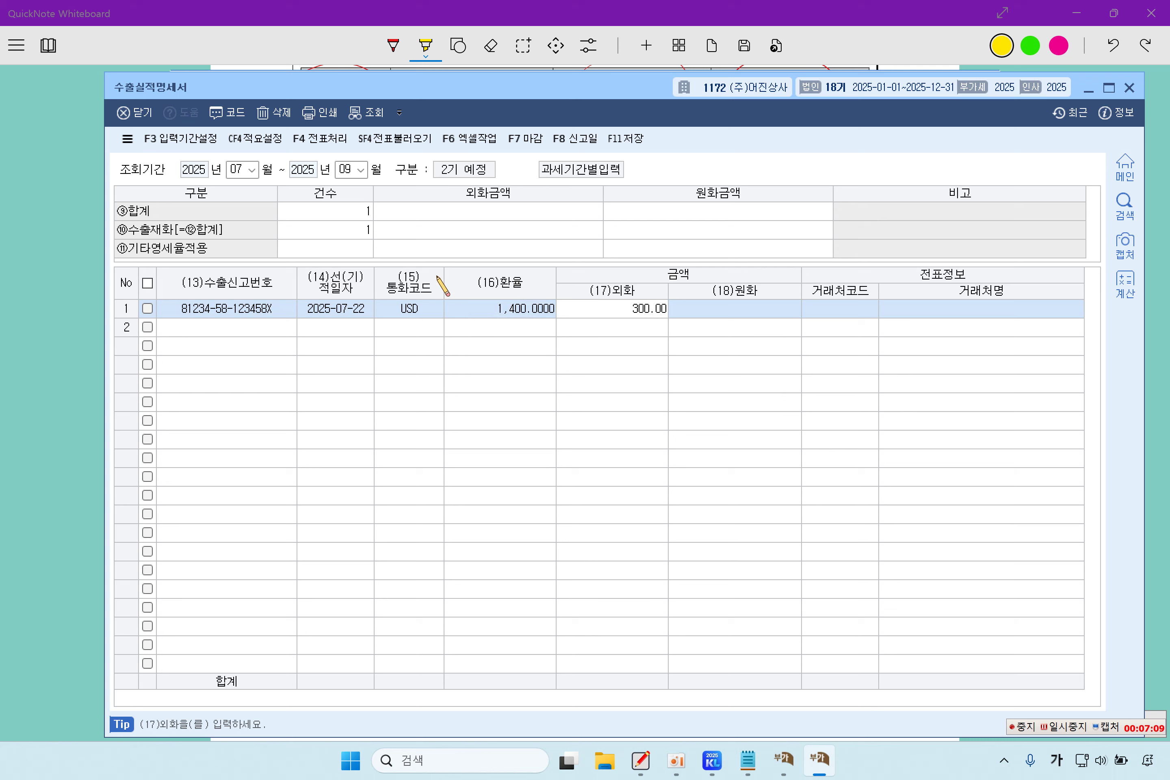
pyautogui.press('Return')
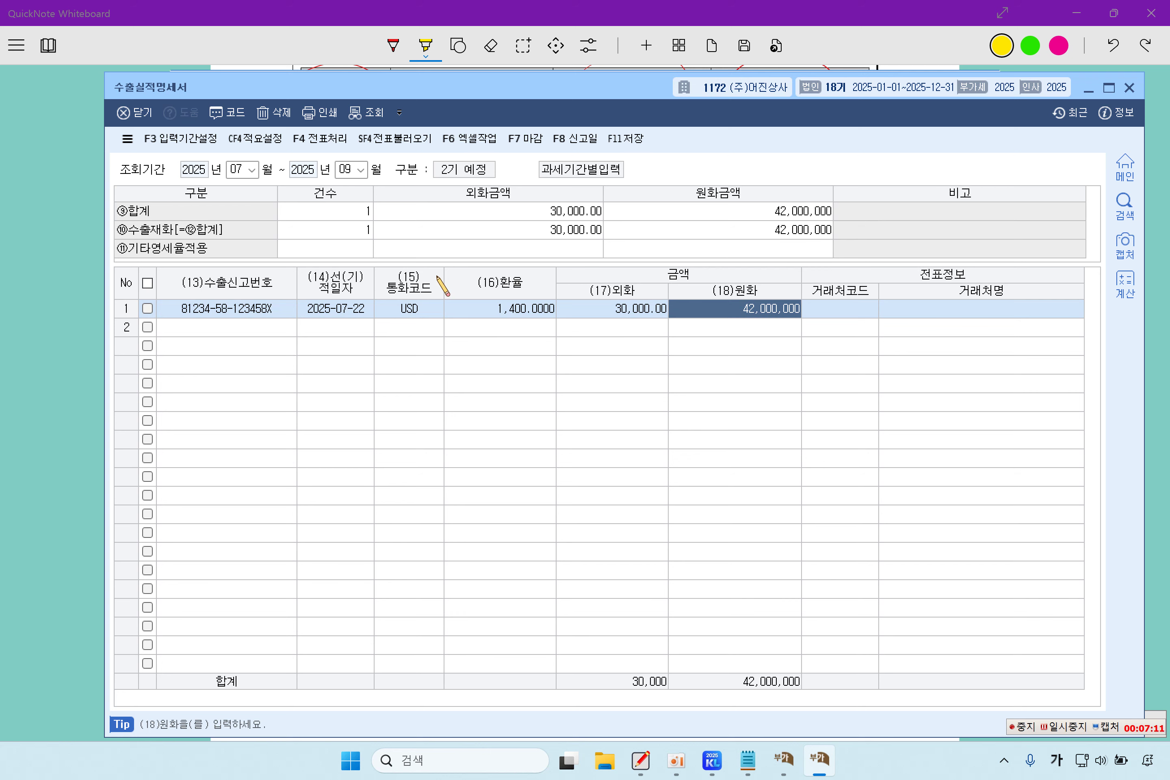
# Leave the 거래처코드 and 거래처명 of the first row blank, then save the 수출실적명세서 and close it
pyautogui.press('Return')
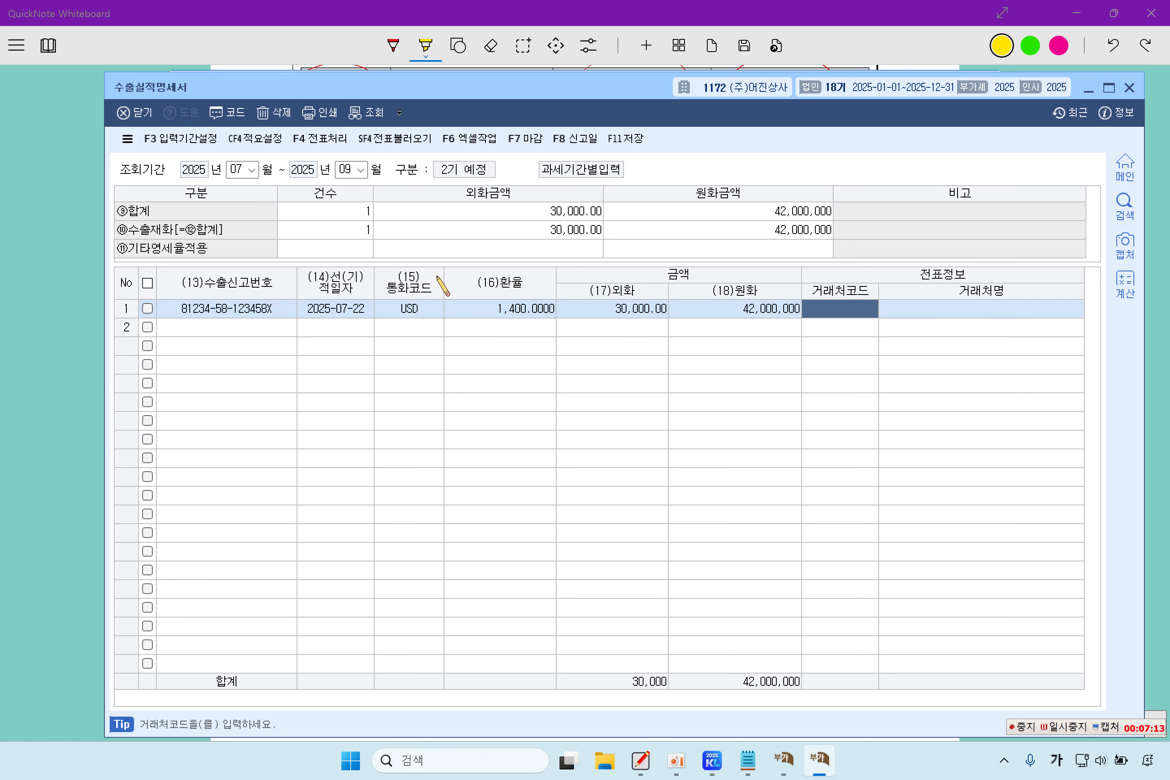
pyautogui.press('Return')
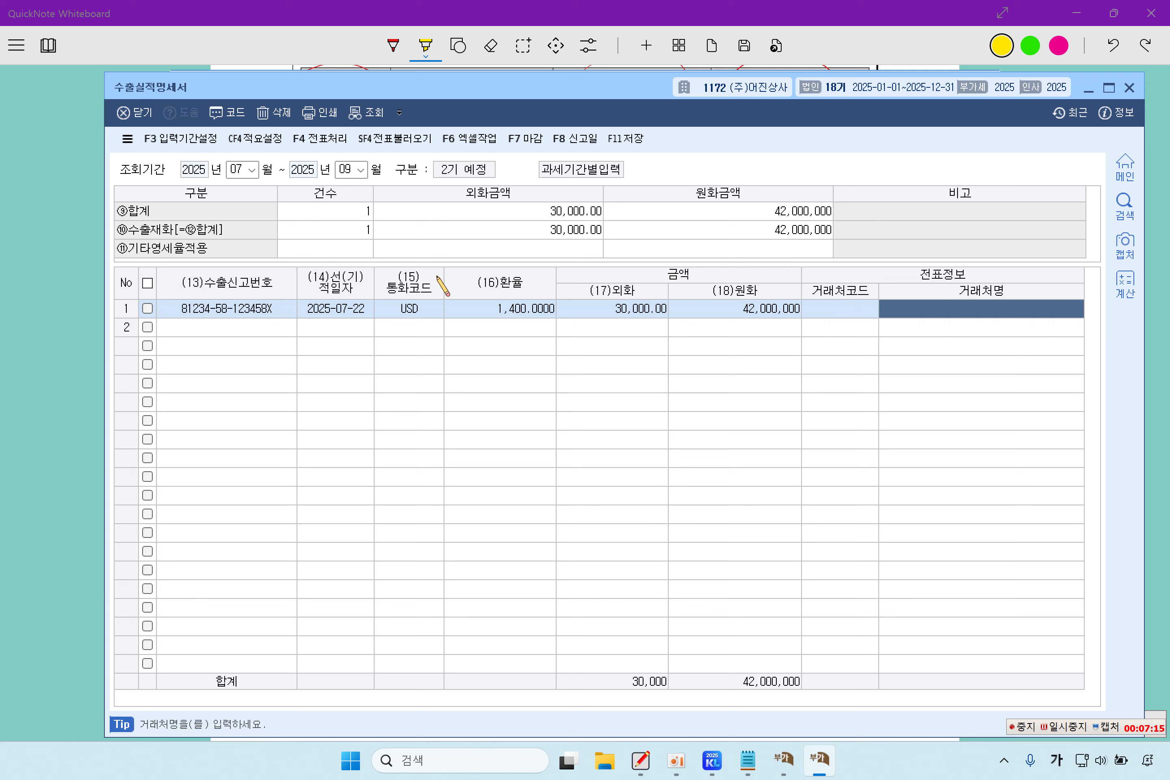
pyautogui.press('Return')
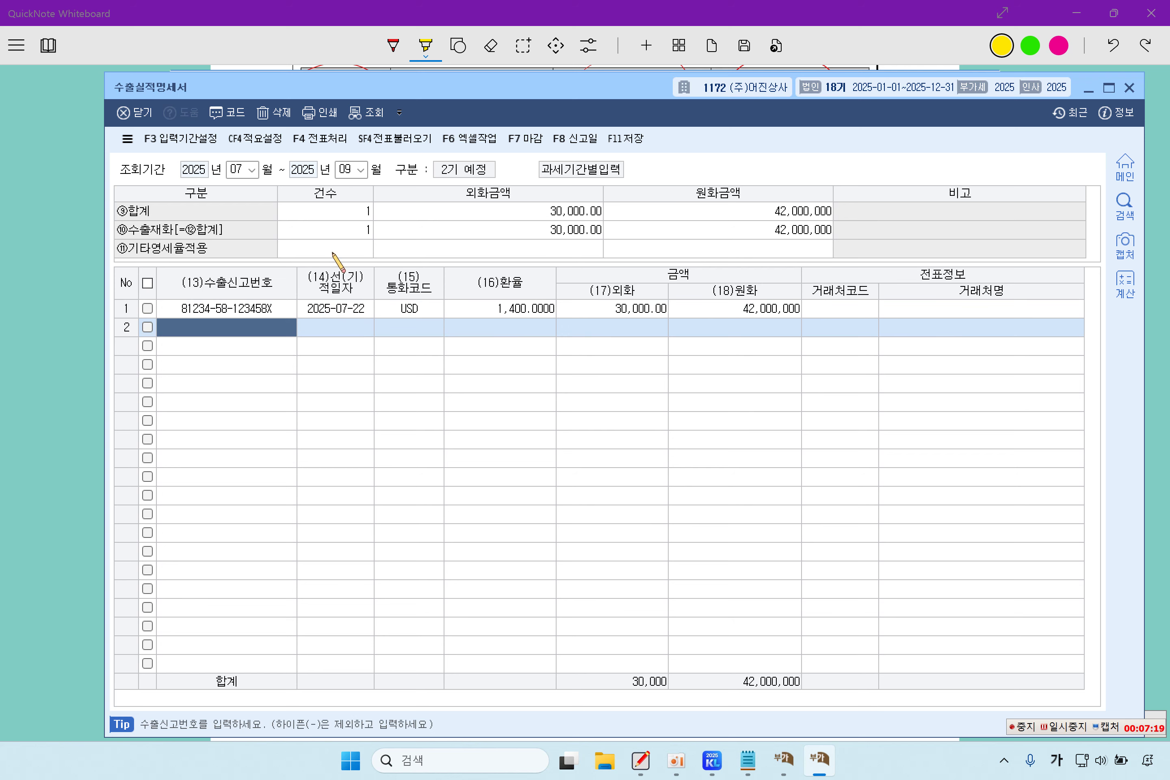
pyautogui.click(637, 143)
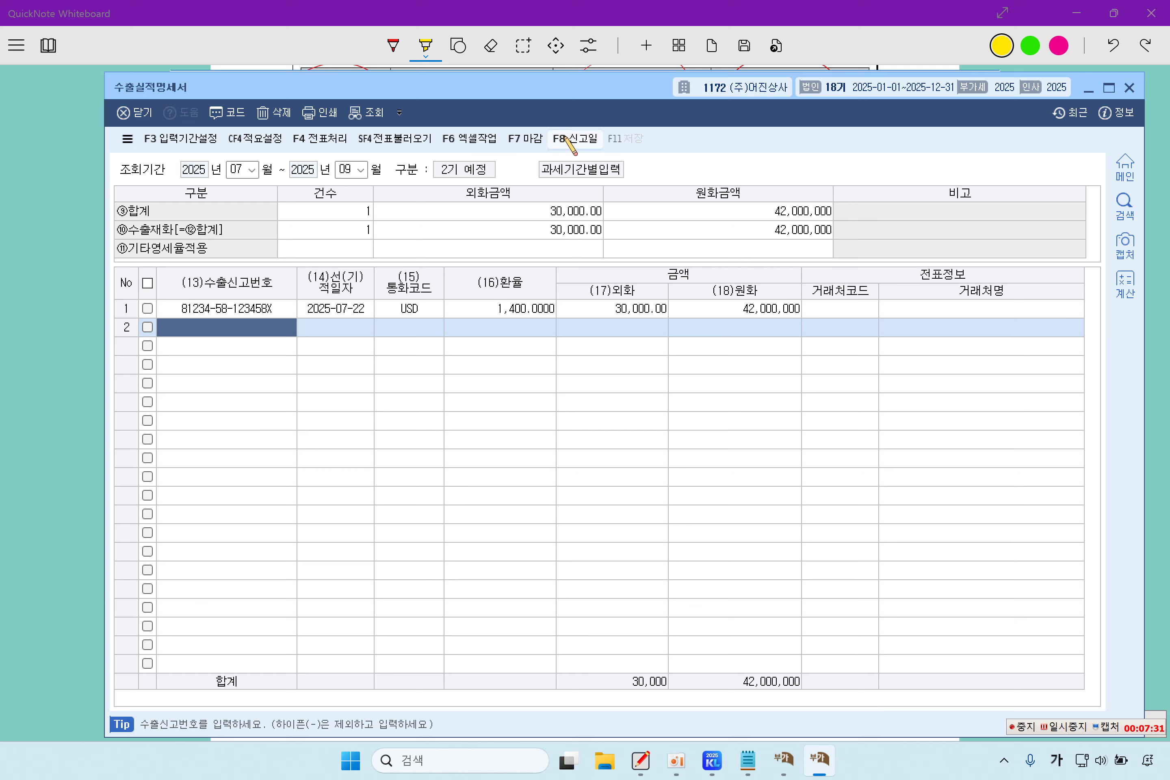
pyautogui.click(1130, 87)
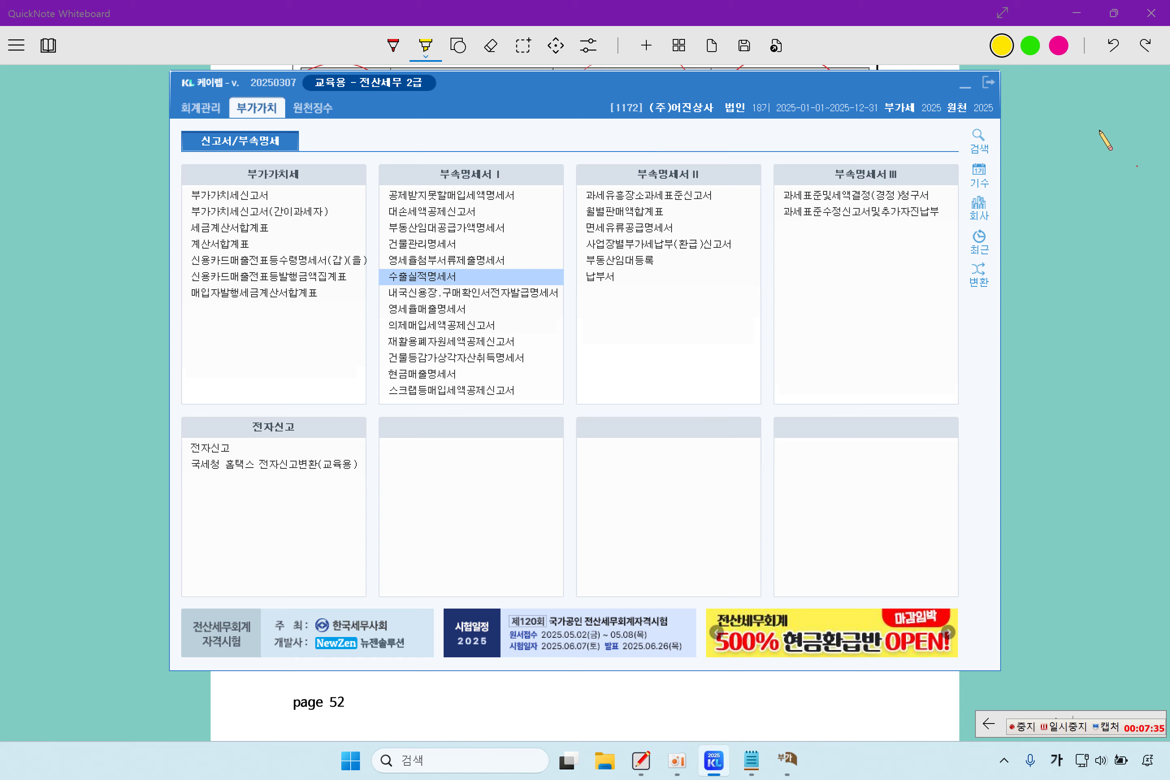
# Open 내국신용장.구매확인서전자발급명세서 and set its query period to July–September 2025
pyautogui.click(453, 301)
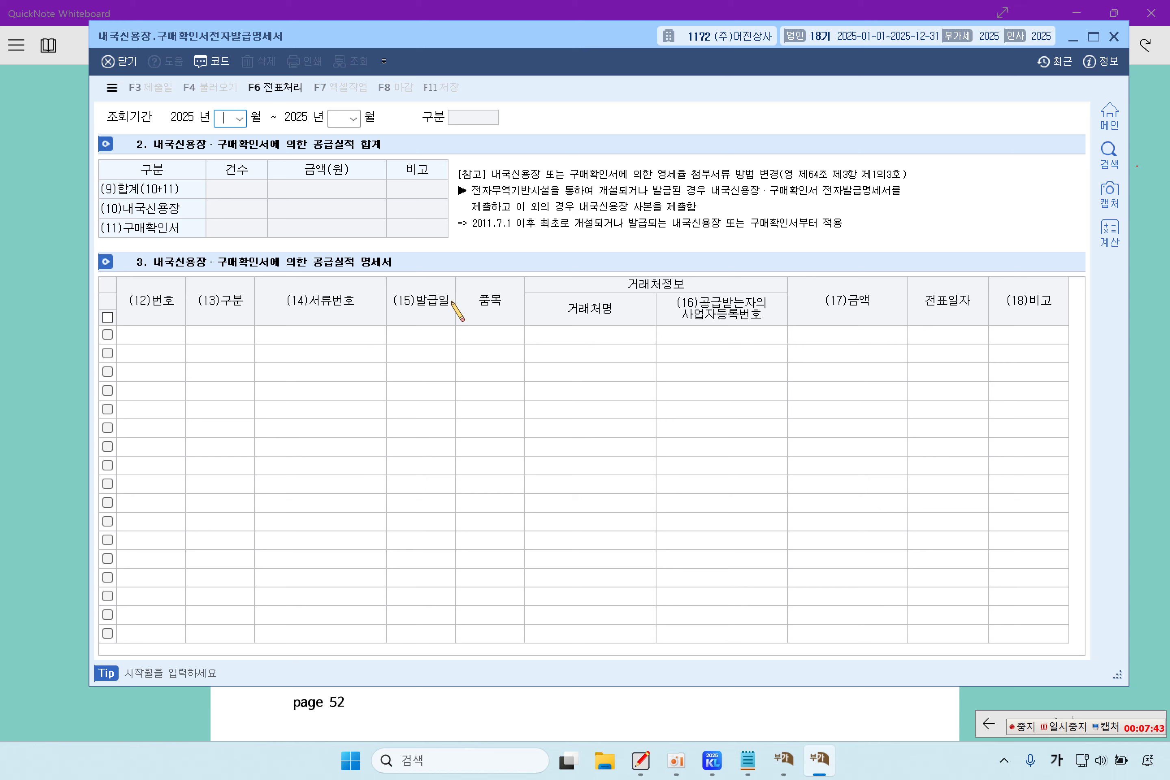
pyautogui.write('07')
pyautogui.press('Return')
pyautogui.write('09')
pyautogui.press('Return')
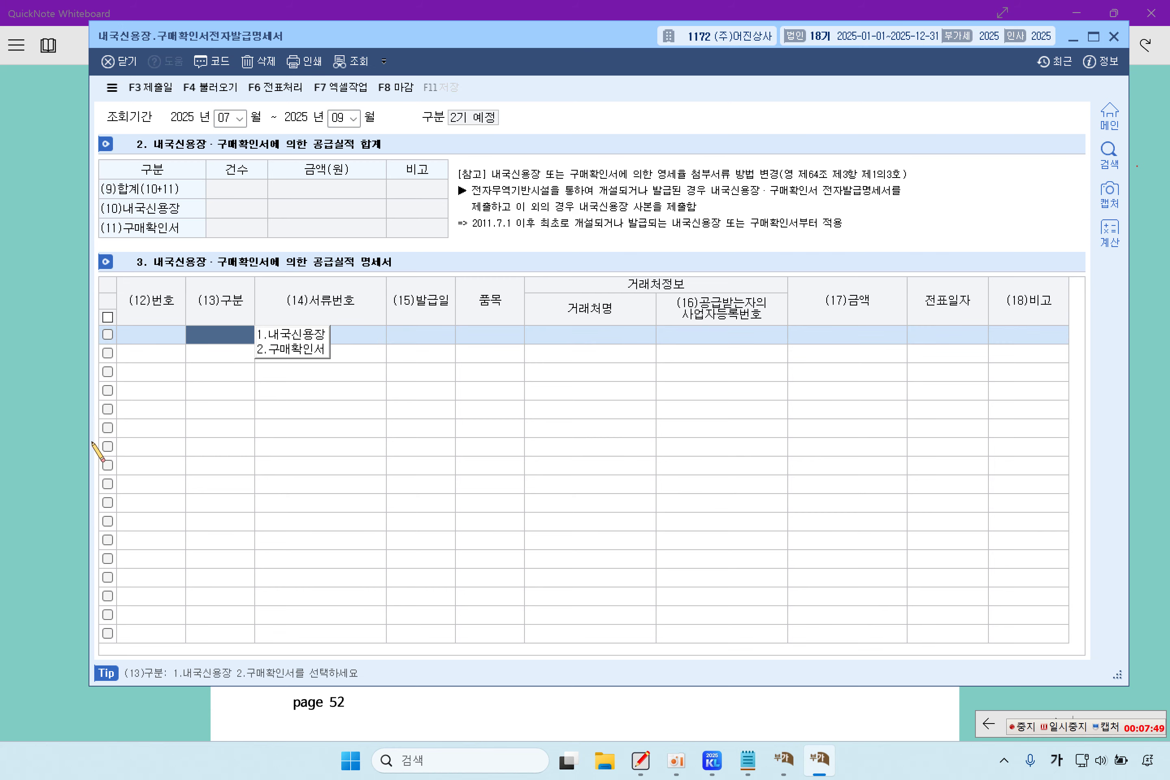
# Switch to the exam page in QuickNote Whiteboard, highlight a line of the question, and return to the KcLep statement
pyautogui.click(61, 466)
pyautogui.moveTo(312, 517); pyautogui.dragTo(887, 526)
pyautogui.click(826, 759)
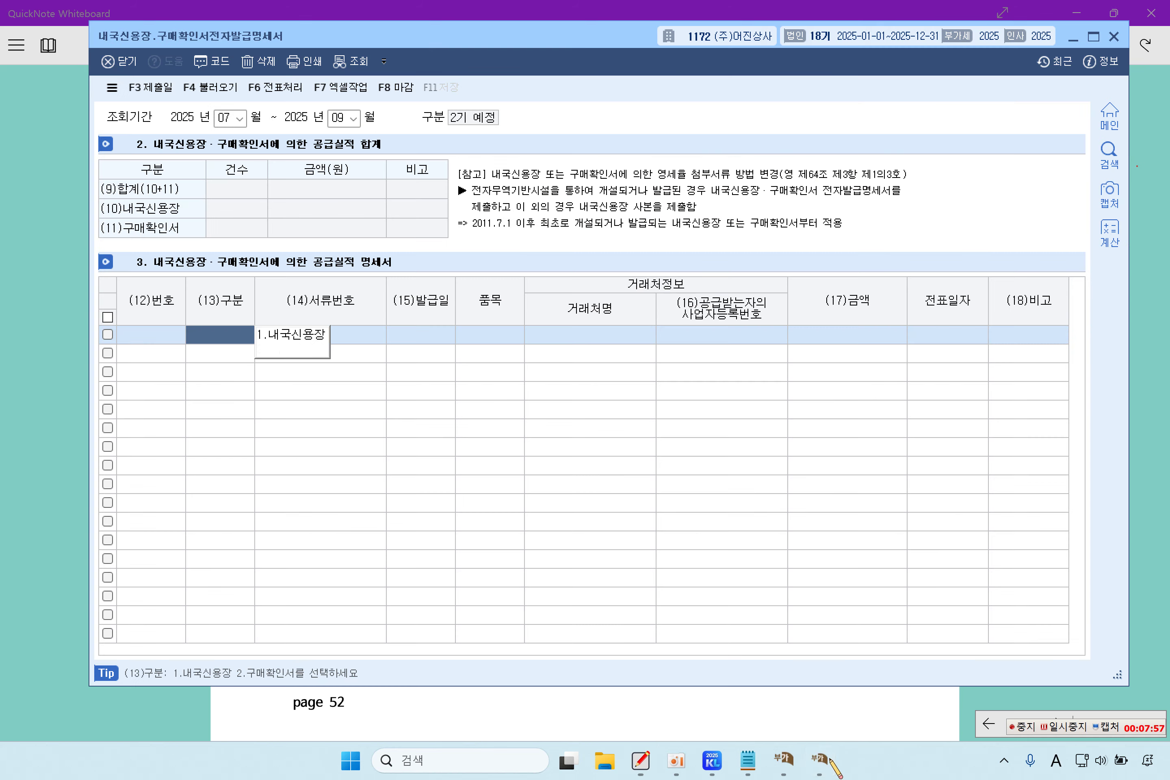
pyautogui.click(313, 351)
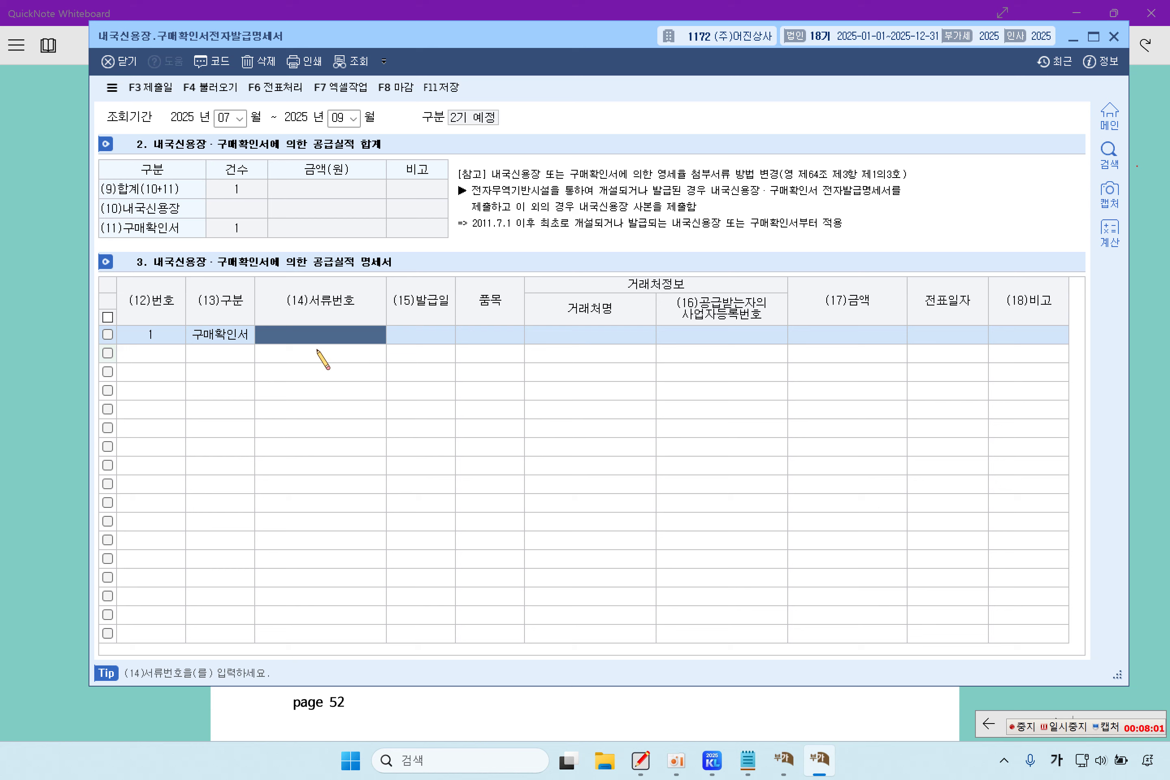
pyautogui.press('Hangul')
pyautogui.write('P')
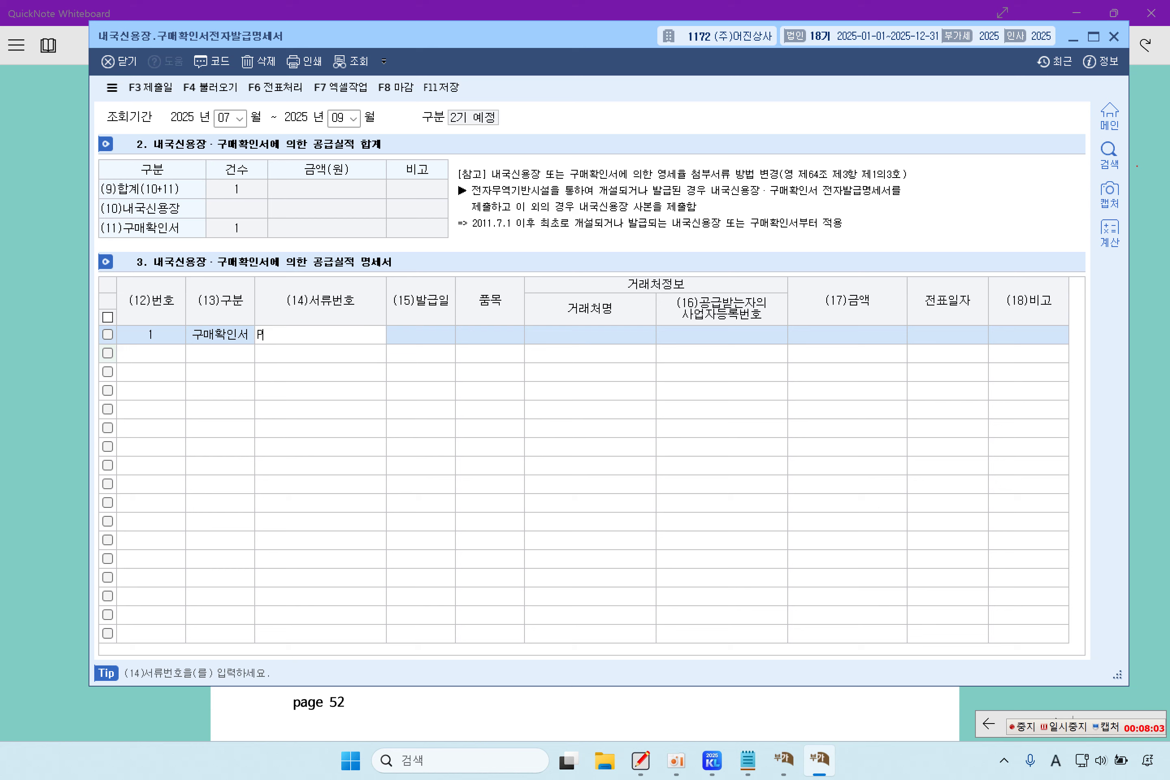
pyautogui.write('KT20240731555')
pyautogui.press('Return')
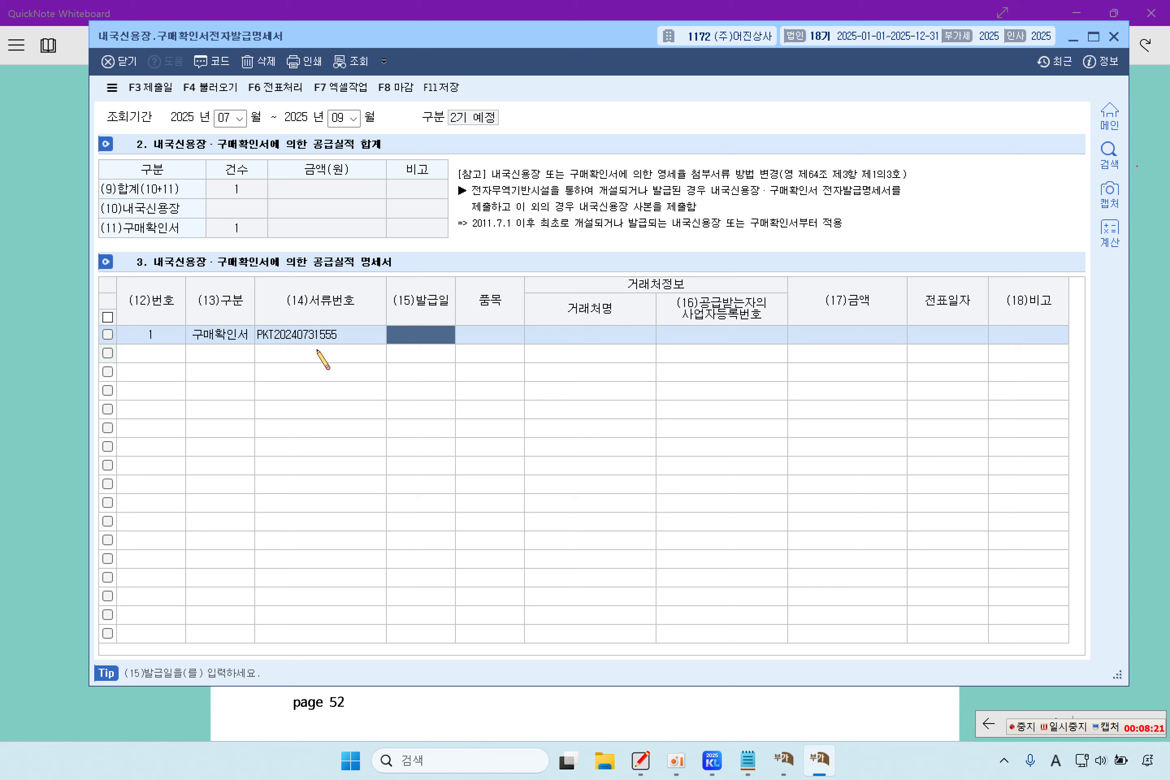
pyautogui.write('20')
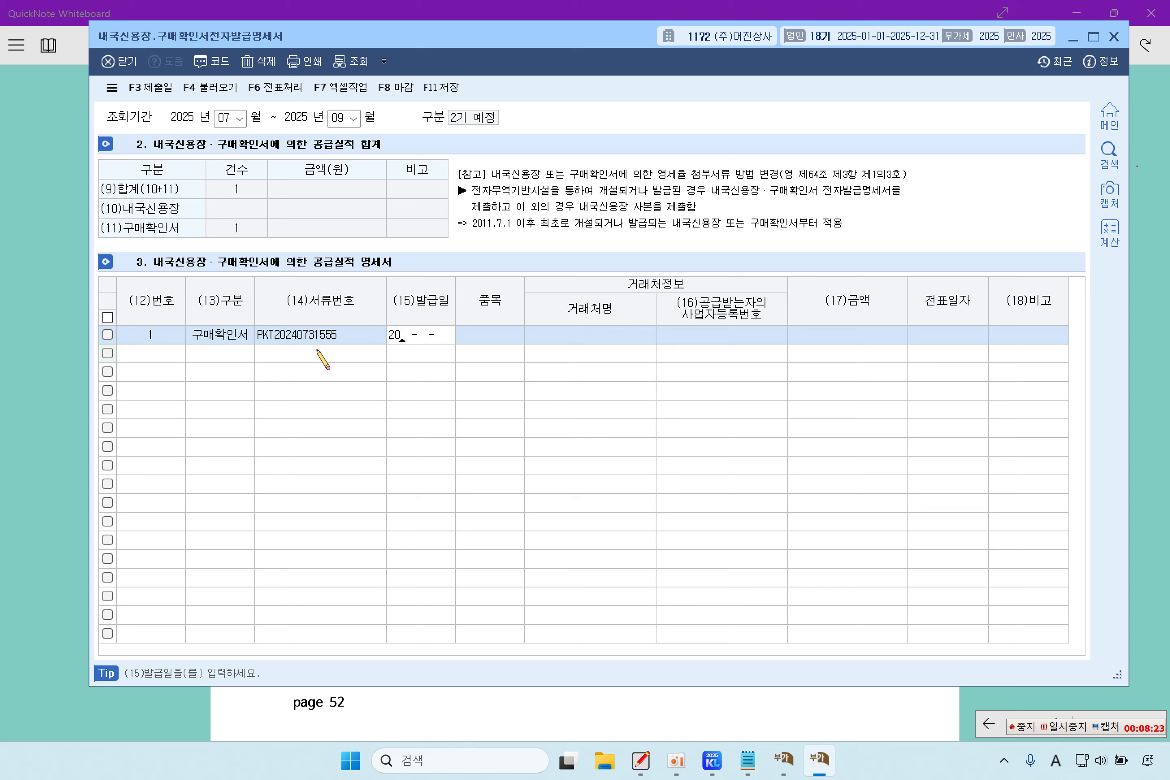
pyautogui.write('25-08-05')
pyautogui.press('Return')
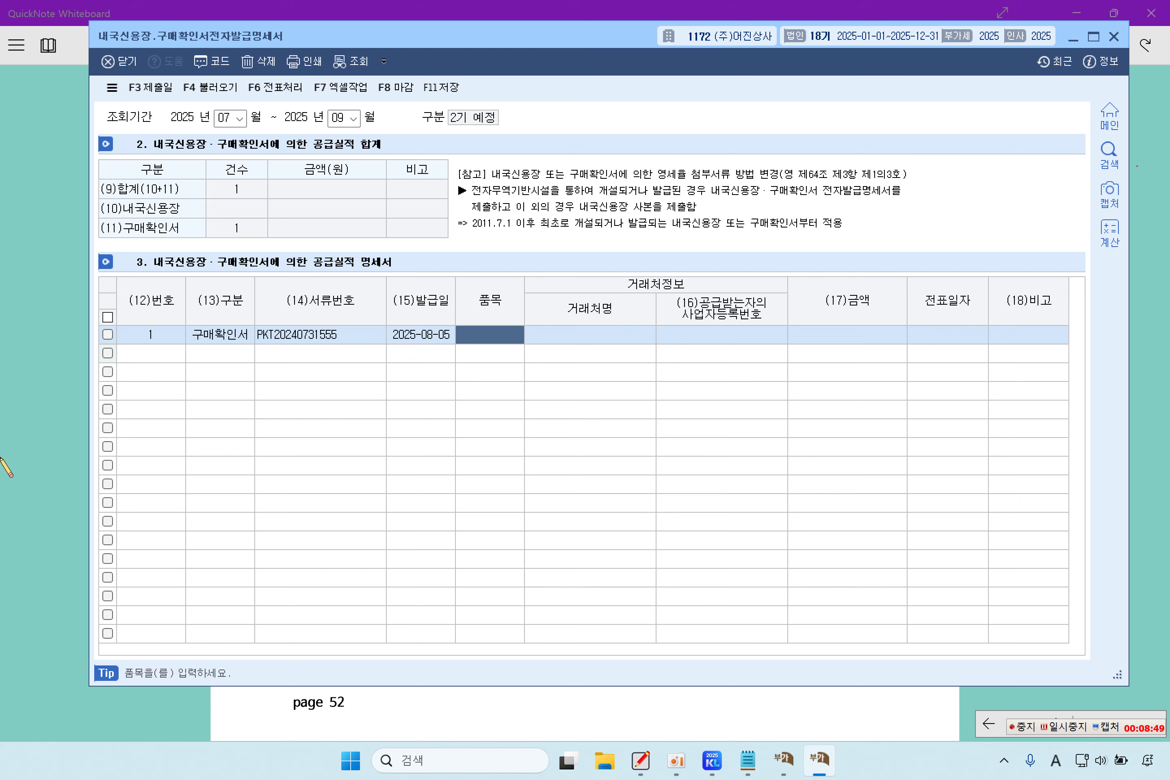
# In QuickNote Whiteboard, highlight the 영세율전자세금계산서 heading, item 전자제품 and amount 70,000,000, and draw a check mark beside the heading
pyautogui.click(21, 471)
pyautogui.scroll(-10, 423, 552)
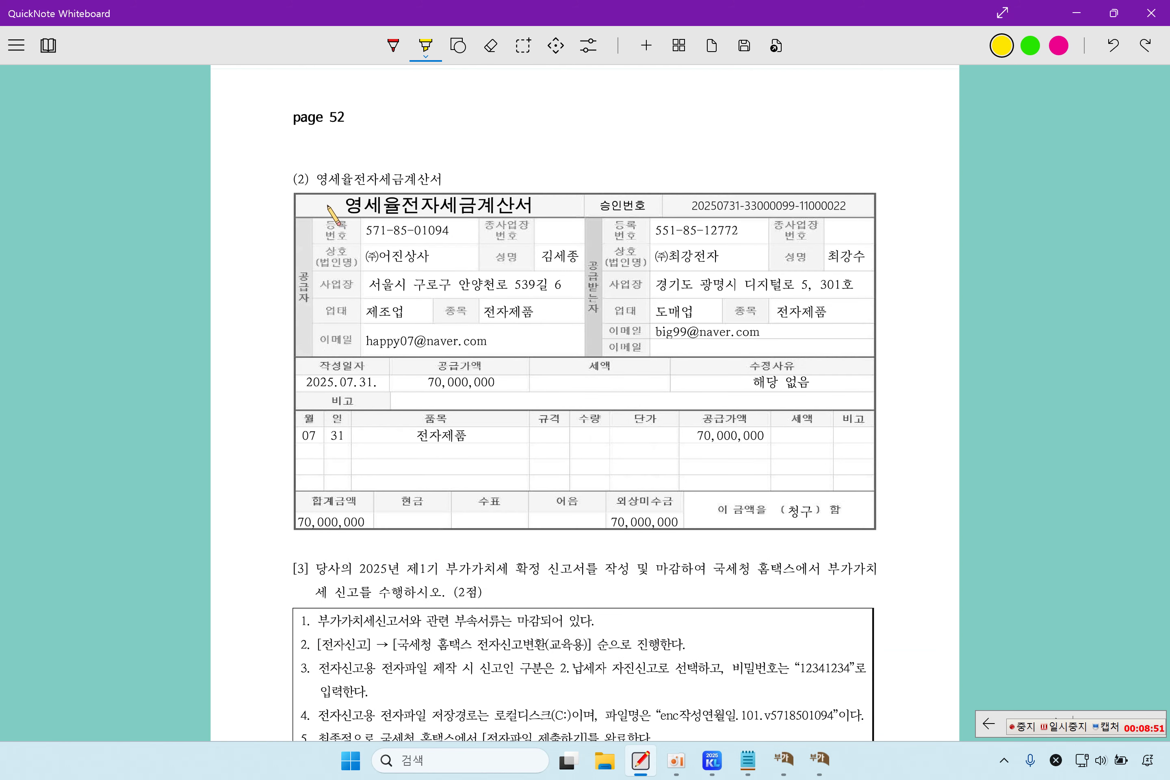
pyautogui.moveTo(318, 179); pyautogui.dragTo(441, 179)
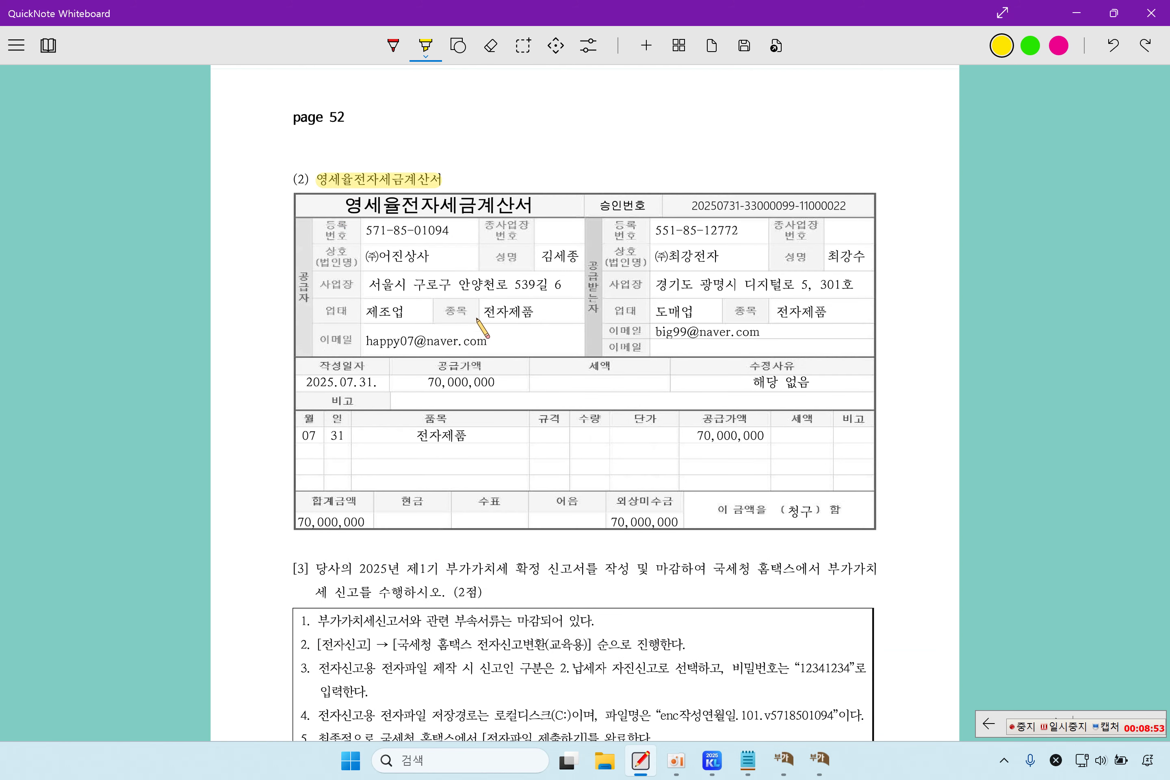
pyautogui.moveTo(403, 437); pyautogui.dragTo(484, 438)
pyautogui.moveTo(692, 436); pyautogui.dragTo(789, 442)
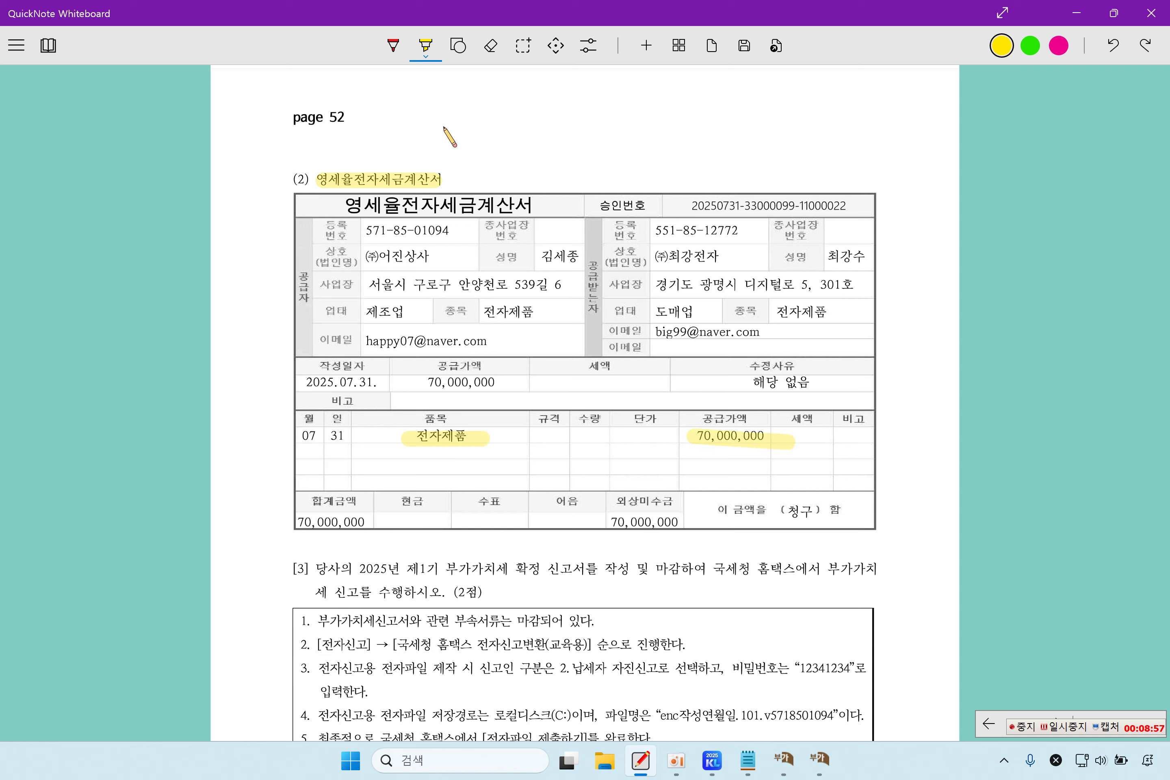
pyautogui.moveTo(248, 144); pyautogui.dragTo(270, 174)
pyautogui.click(295, 134)
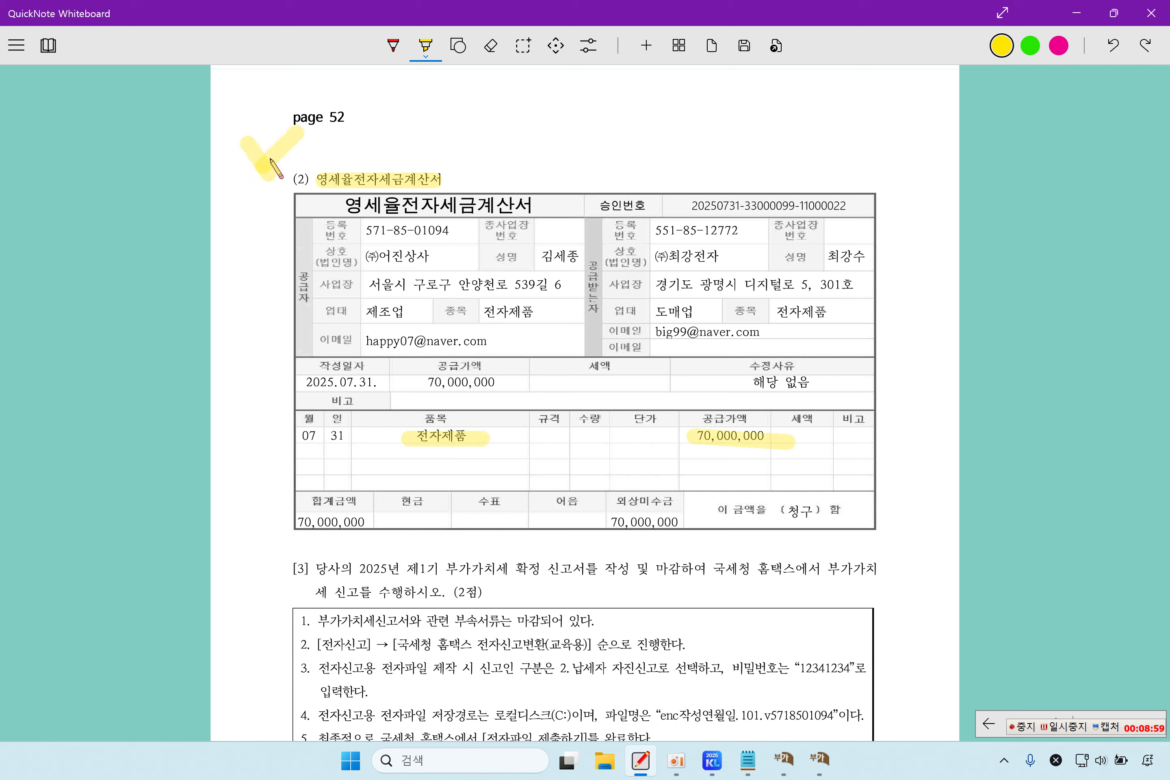
# Switch to the KcLep statement, enter 전자제품 as the item, and look up 최강 to assign (주)최강전자 as the trading partner
pyautogui.click(831, 760)
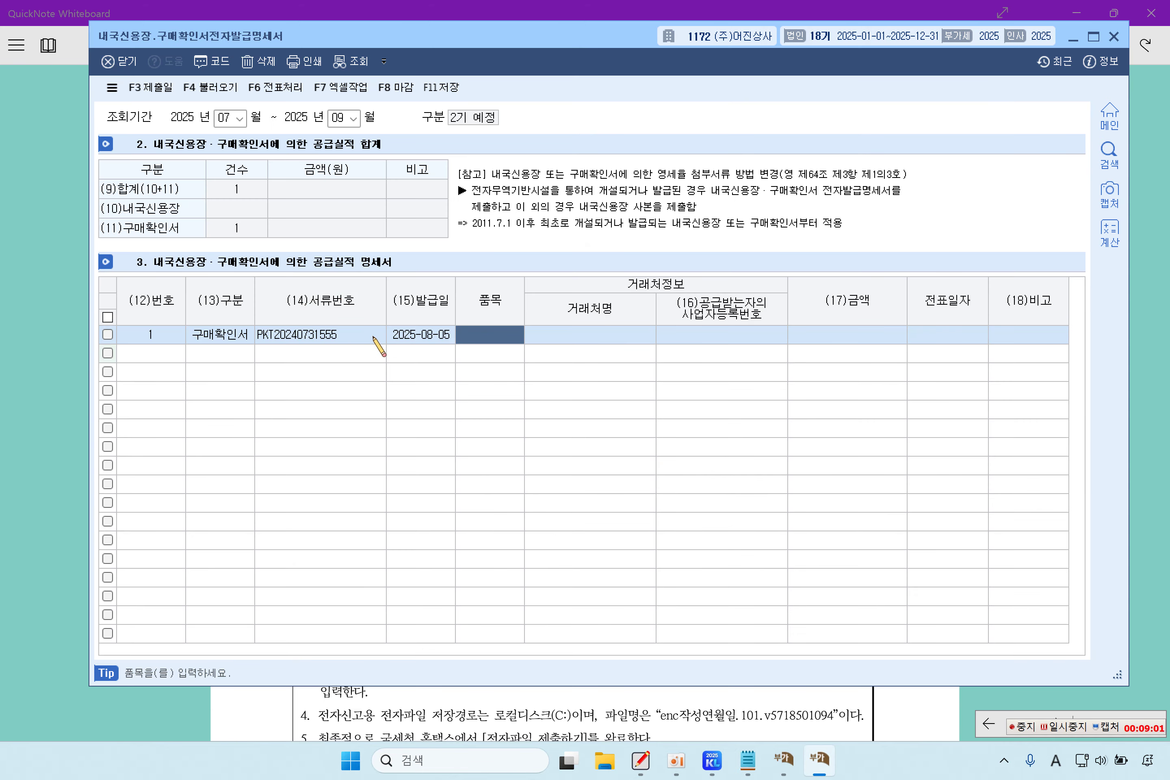
pyautogui.click(486, 342)
pyautogui.write('w')
pyautogui.press('BackSpace')
pyautogui.press('Hangul')
pyautogui.write('전자제품')
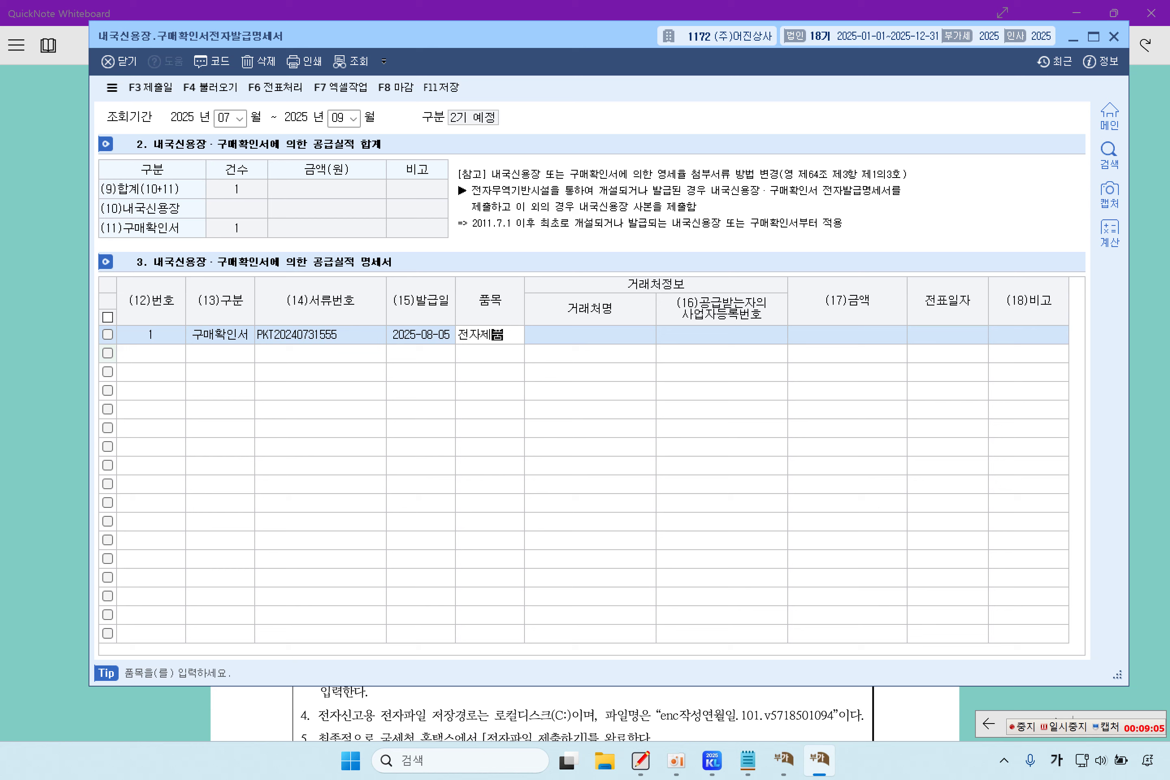
pyautogui.press('Return')
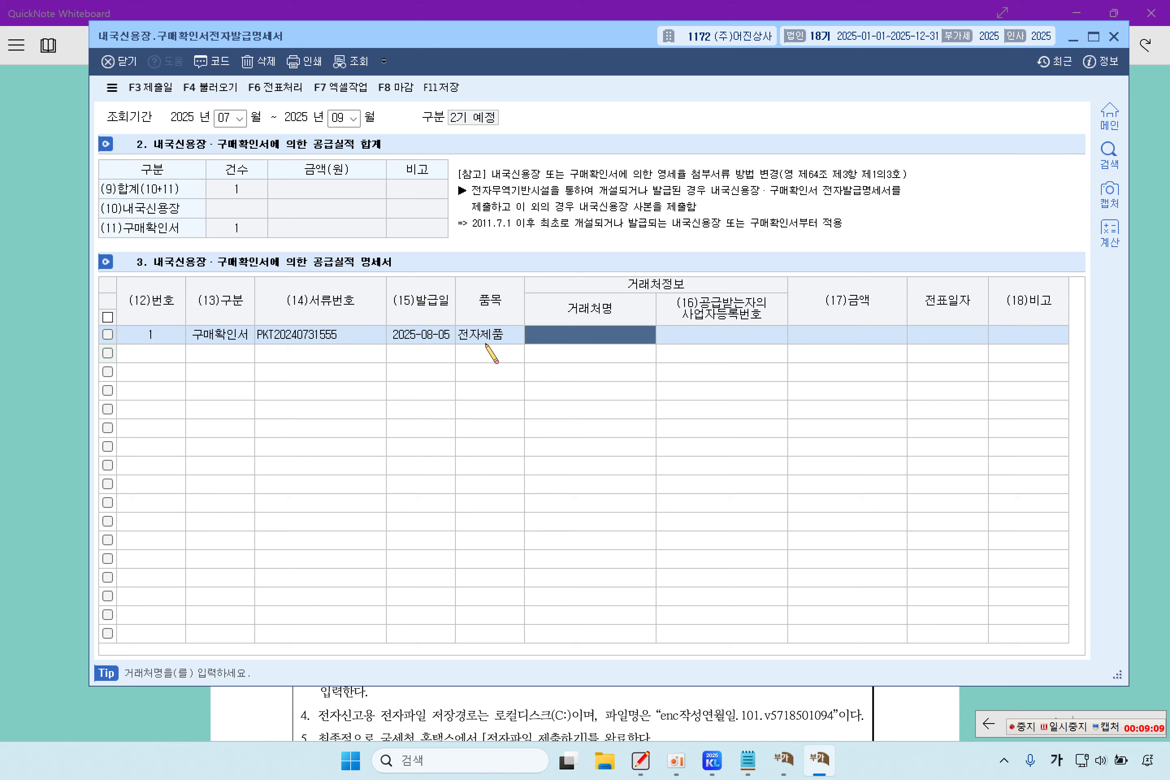
pyautogui.press('F2')
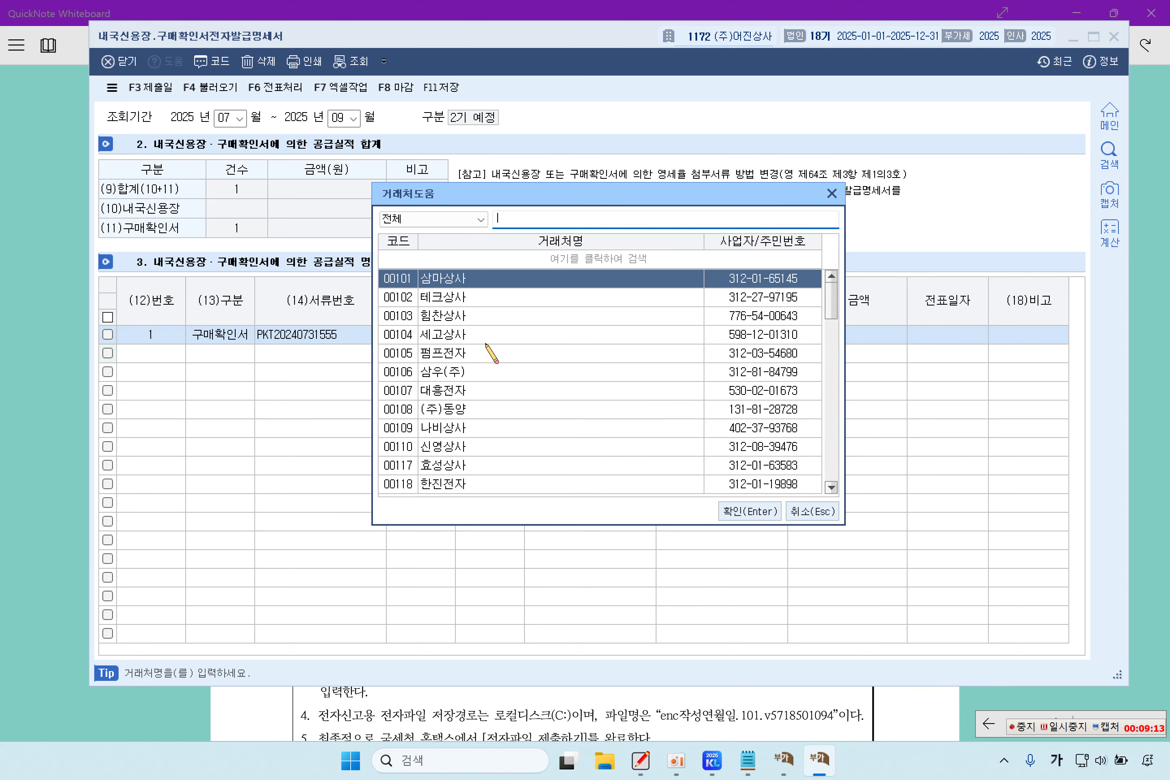
pyautogui.write('최강')
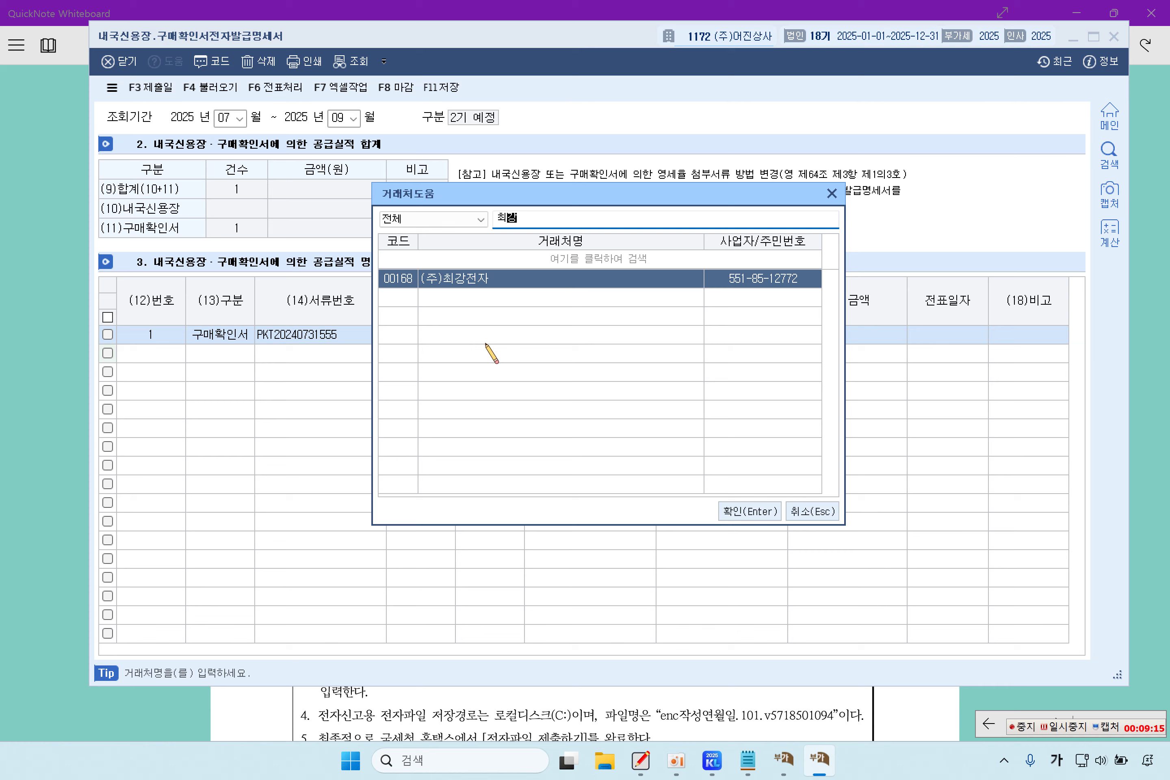
pyautogui.press('Return')
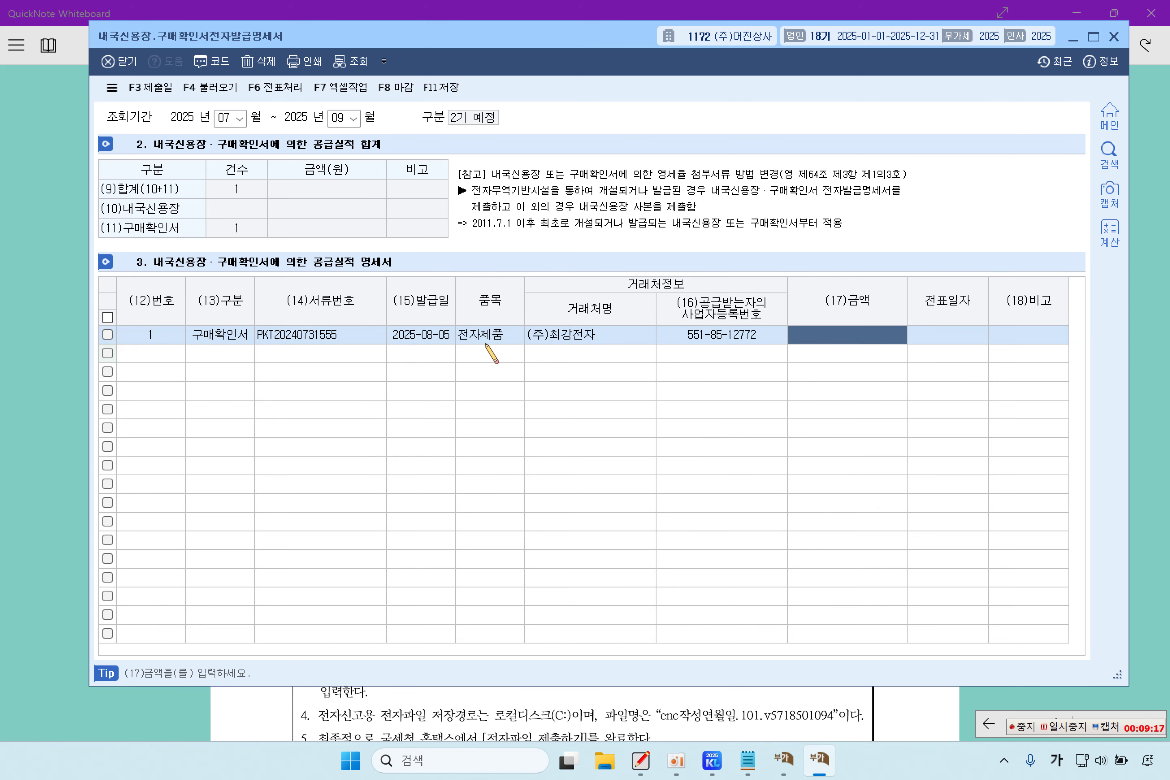
# Enter 70,000,000 as the row's 금액, leave 비고 blank, then save and close the statement
pyautogui.write('70000000')
pyautogui.press('Return')
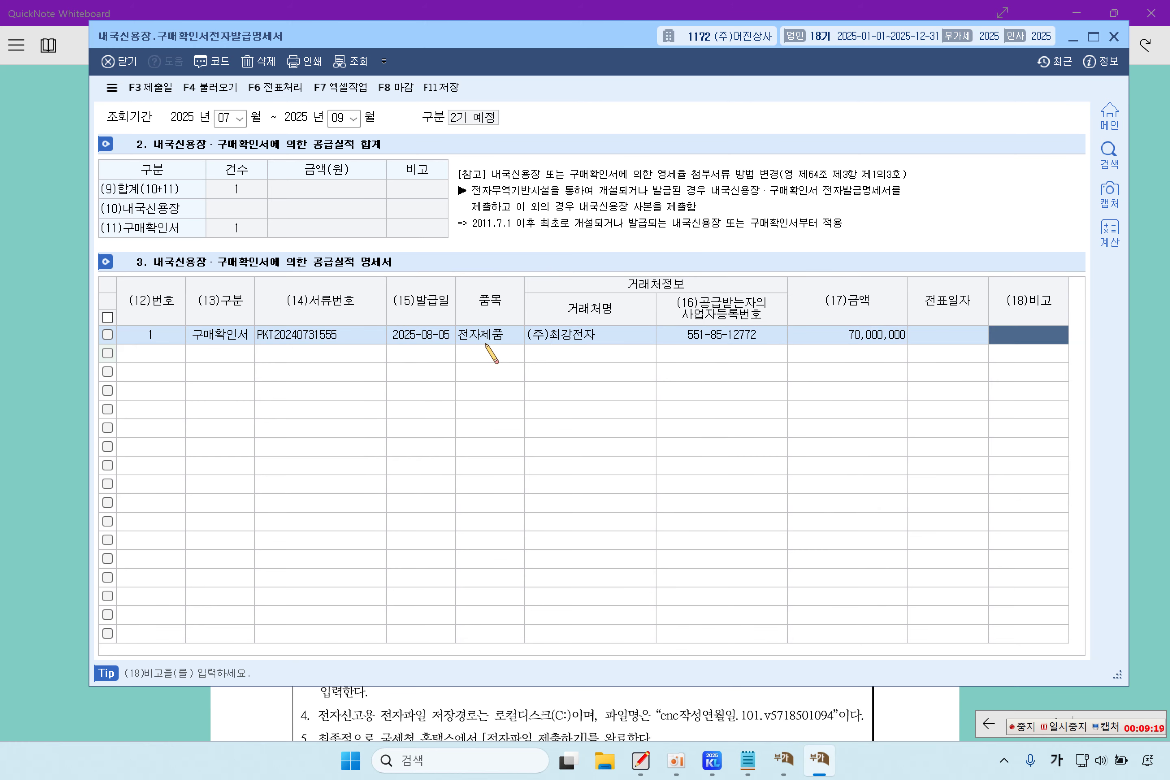
pyautogui.press('Return')
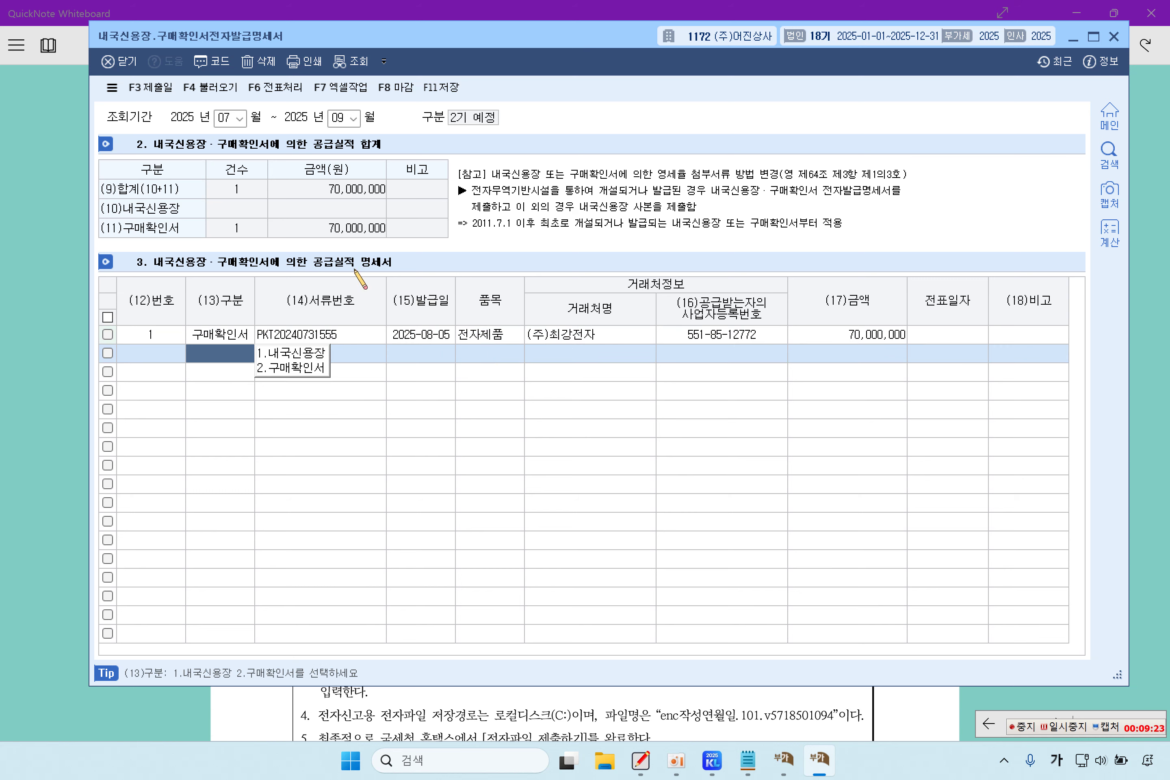
pyautogui.click(441, 88)
pyautogui.click(1114, 37)
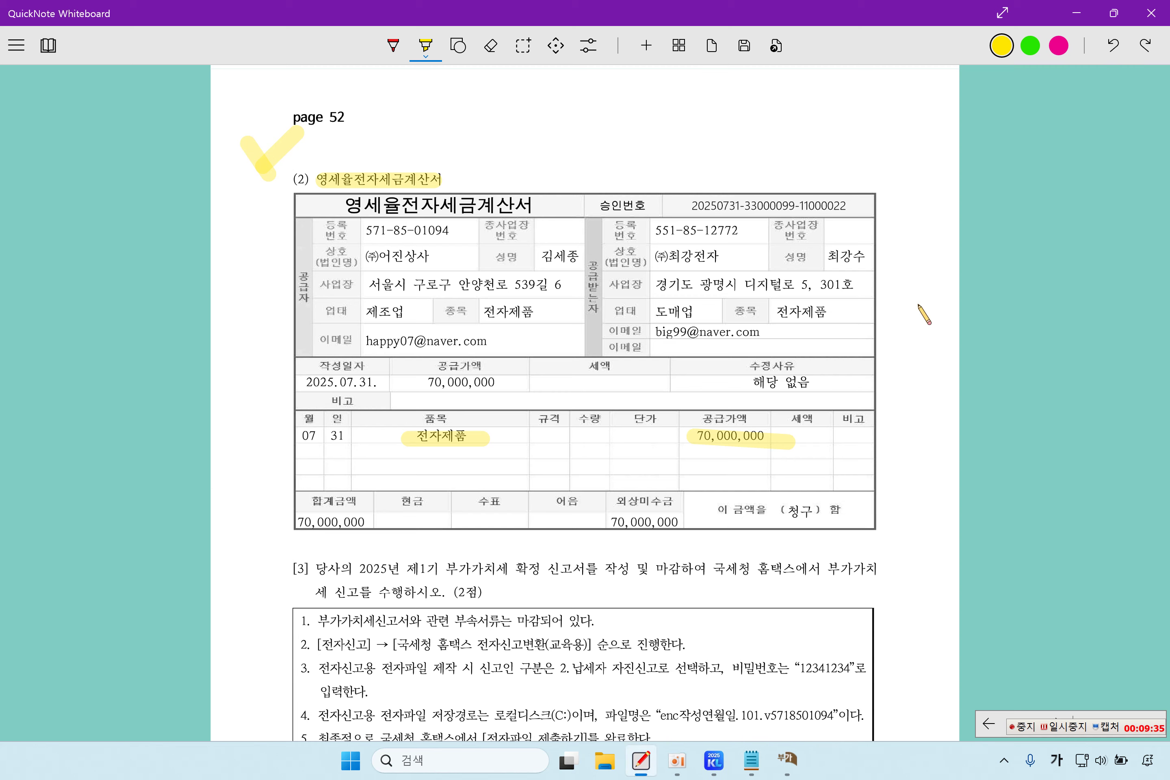
# In question [3], highlight 2025년, 제1기, 확정 신고서를 and 작성 및 마감
pyautogui.scroll(-8, 722, 426)
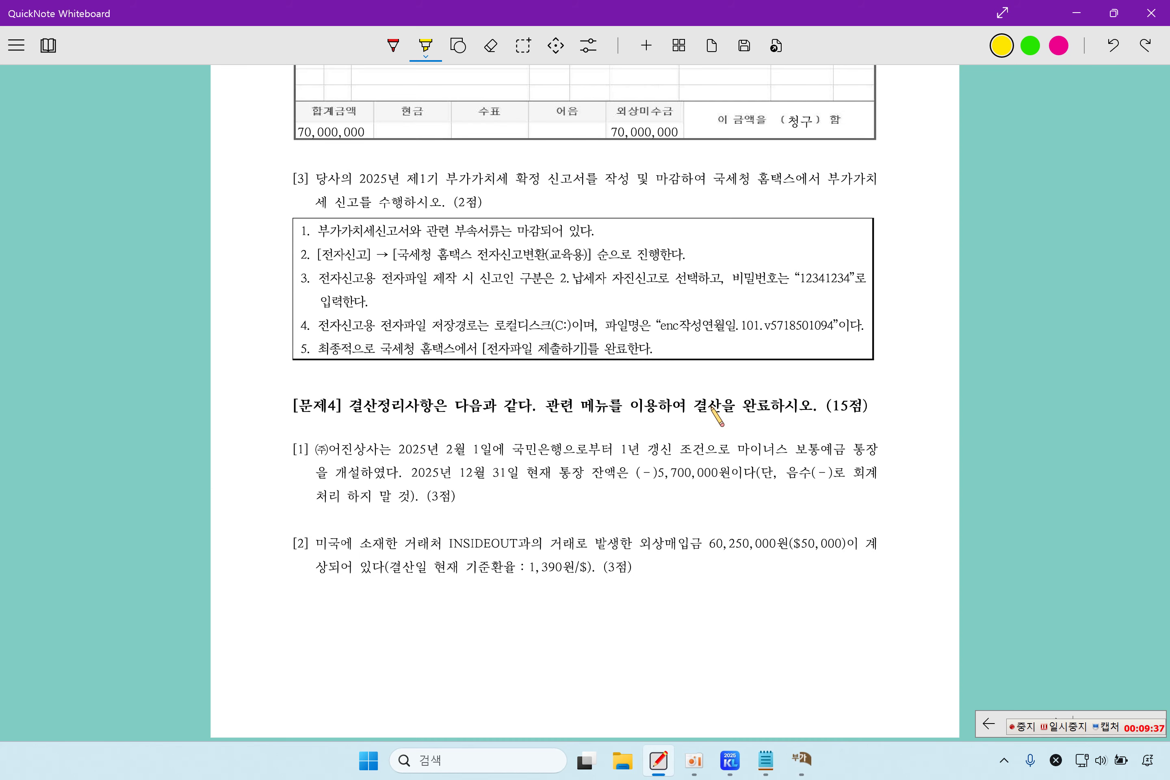
pyautogui.moveTo(354, 179); pyautogui.dragTo(597, 179)
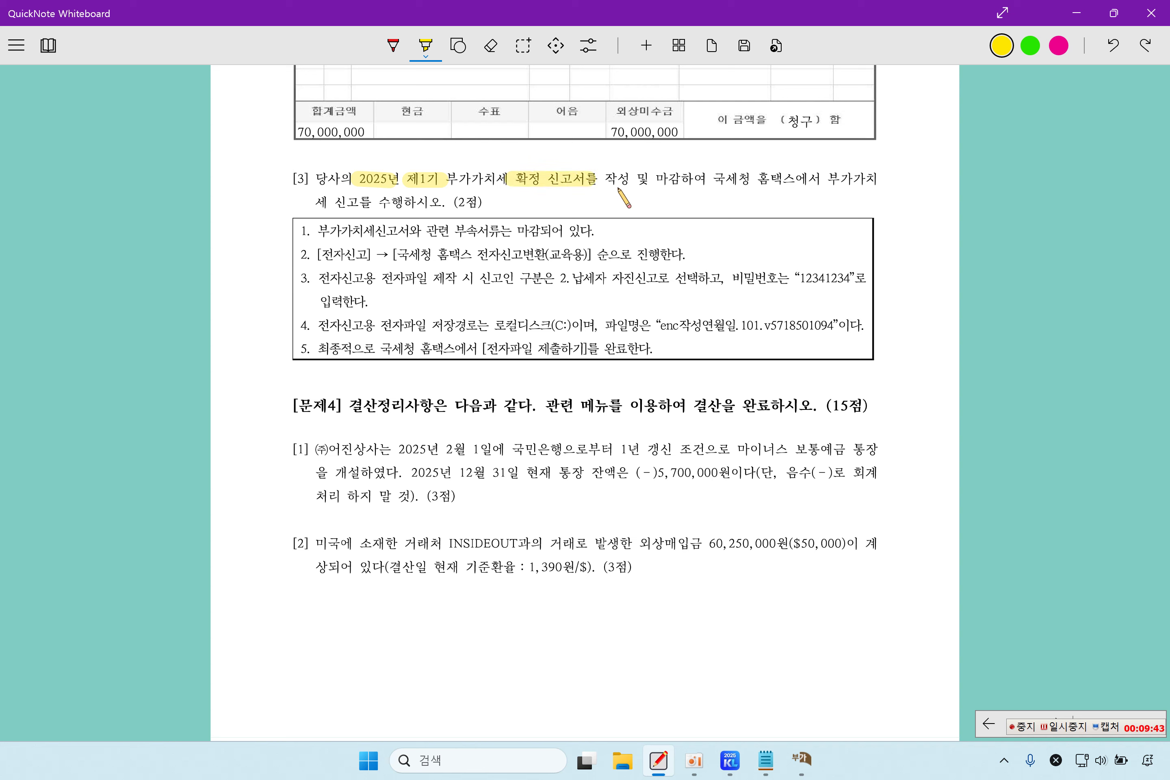
pyautogui.moveTo(605, 179); pyautogui.dragTo(690, 179)
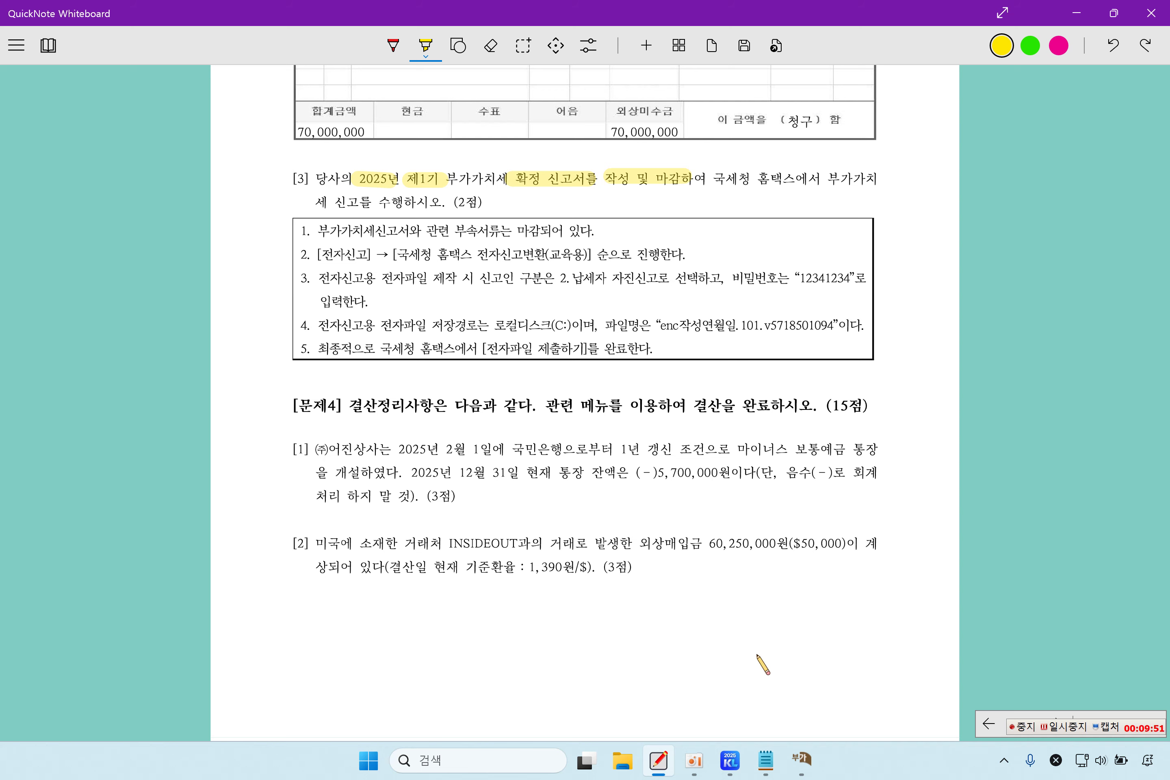
# Switch to KcLep, check the 부가가치세신고서 for April 1 to June 30, 2025, and close it
pyautogui.click(730, 760)
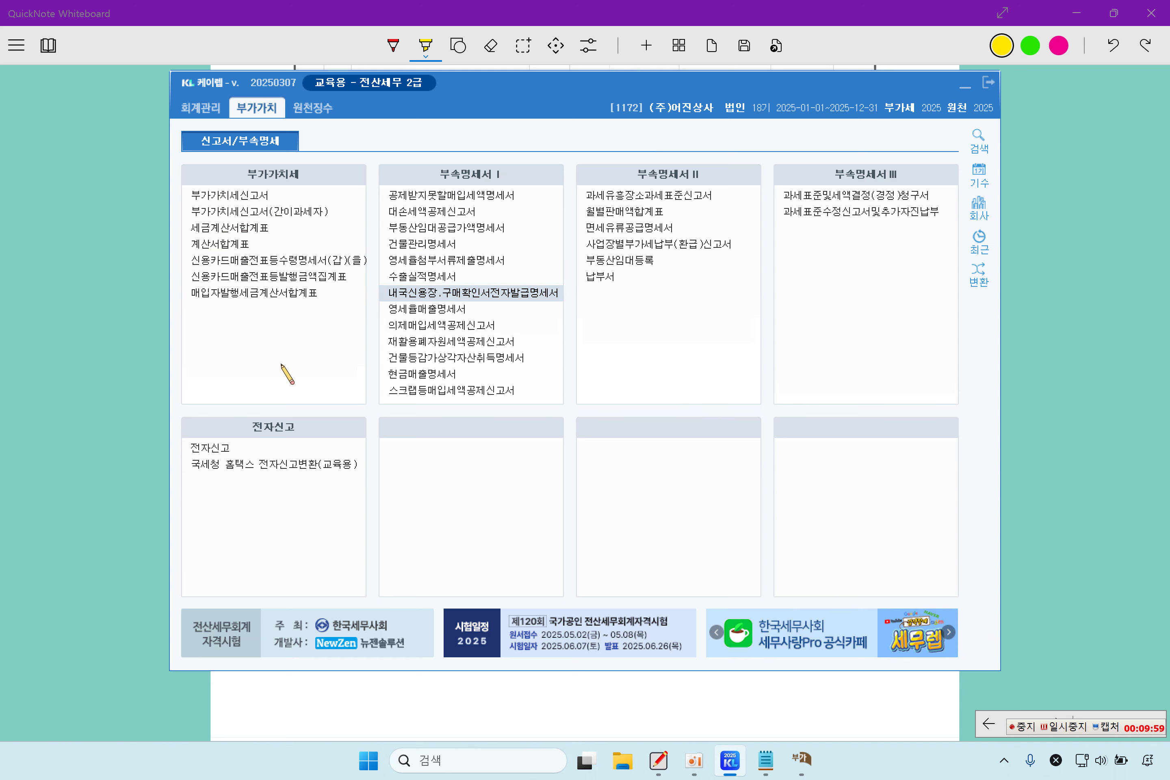
pyautogui.click(299, 214)
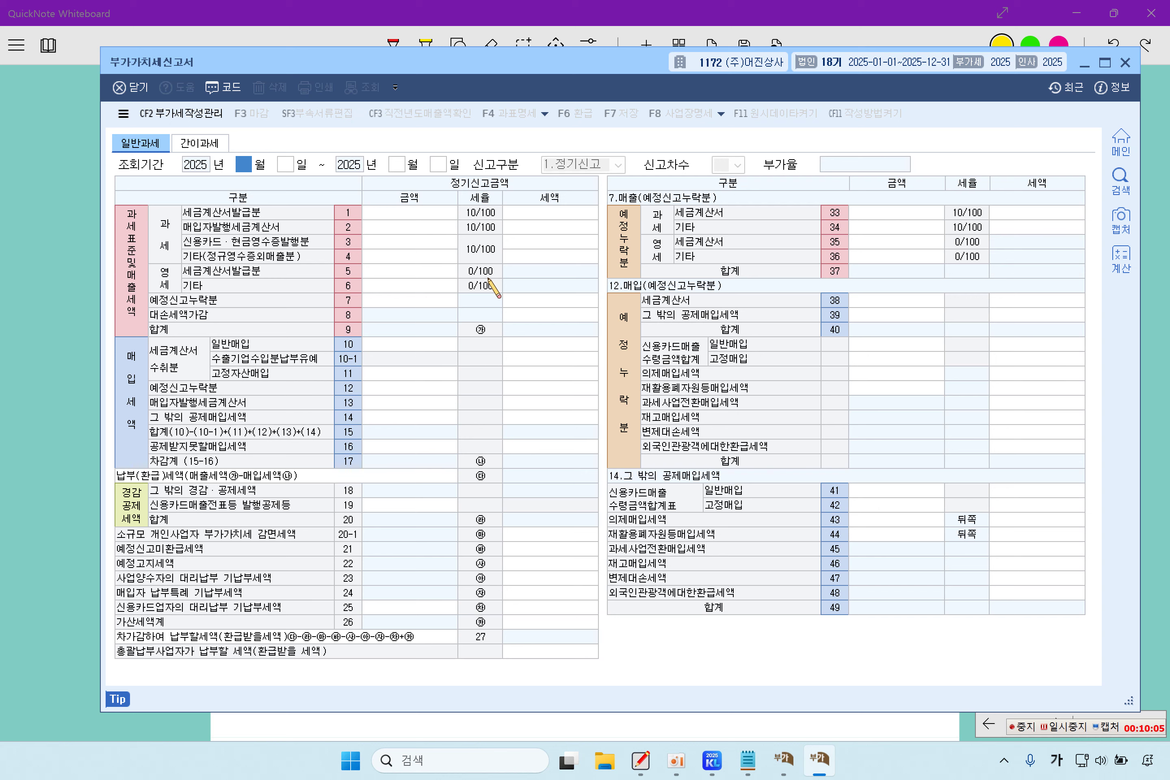
pyautogui.write('4')
pyautogui.press('Return')
pyautogui.write('1')
pyautogui.press('Return')
pyautogui.write('6')
pyautogui.press('Return')
pyautogui.press('Return')
pyautogui.press('Return')
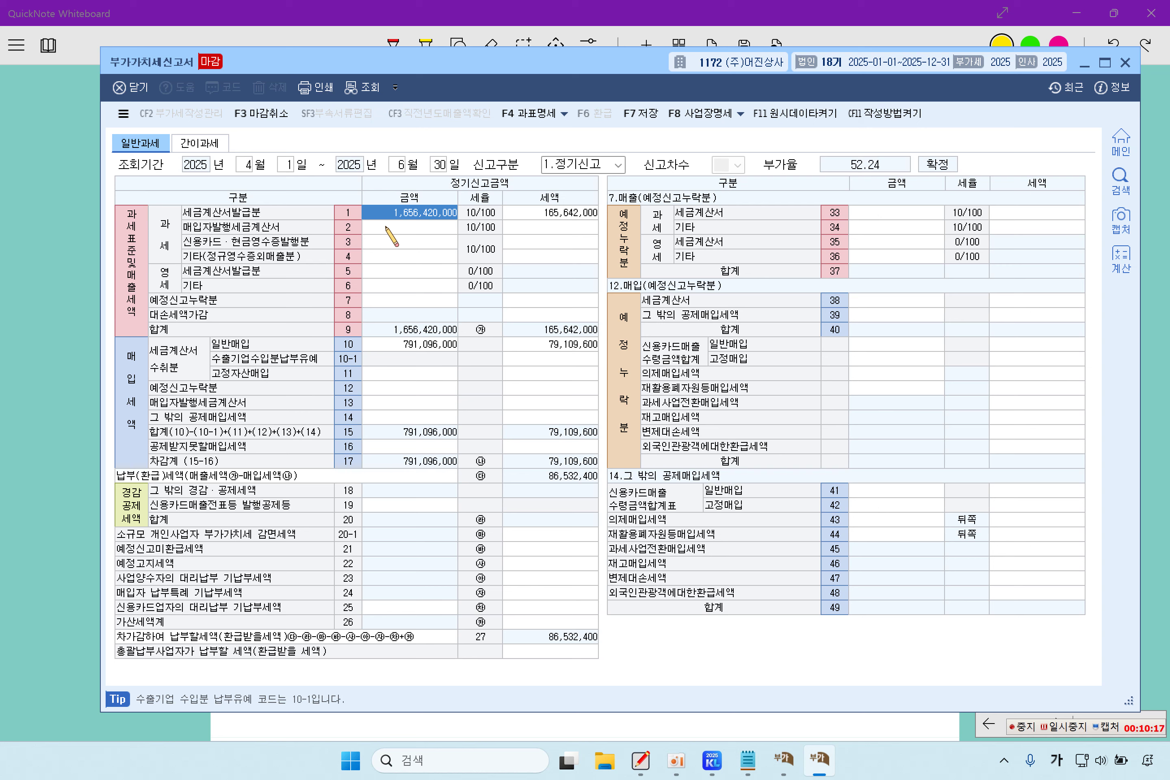
pyautogui.click(1124, 61)
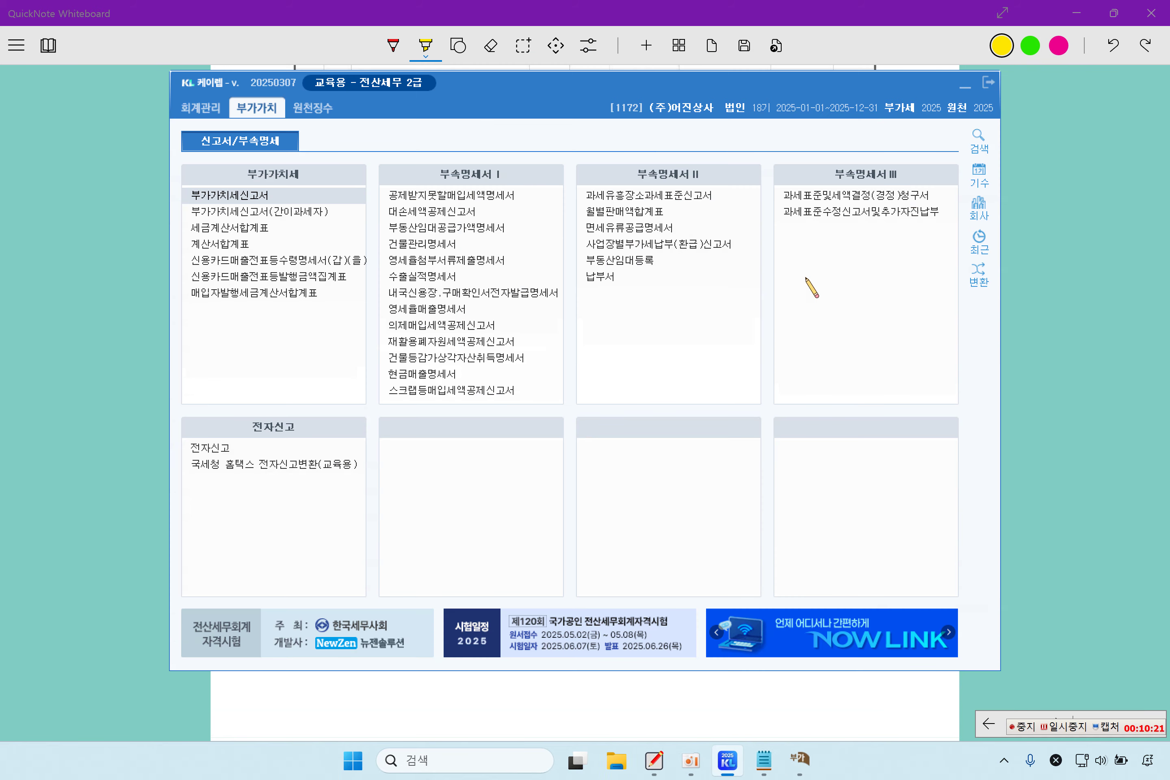
# Open 전자신고 and load the company's regular return for April to June 2025, keeping 정기신고 and 신고인구분 2 (납세자 자진신고)
pyautogui.click(262, 447)
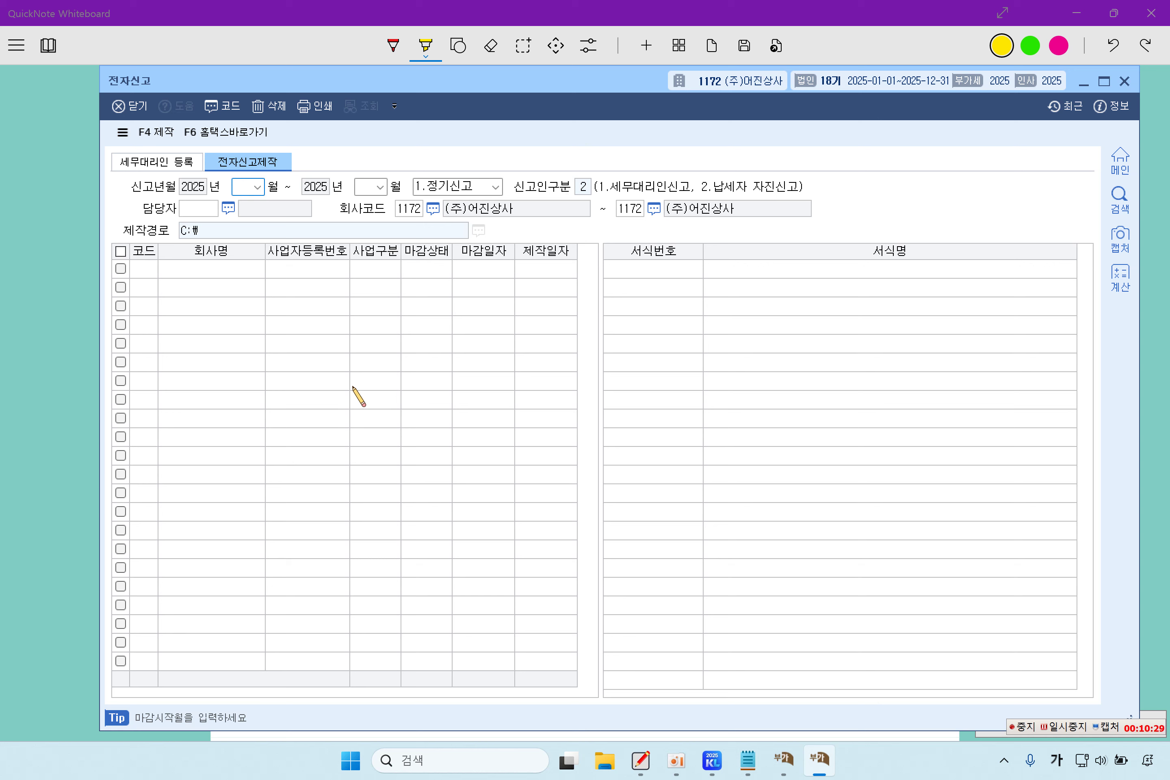
pyautogui.write('04')
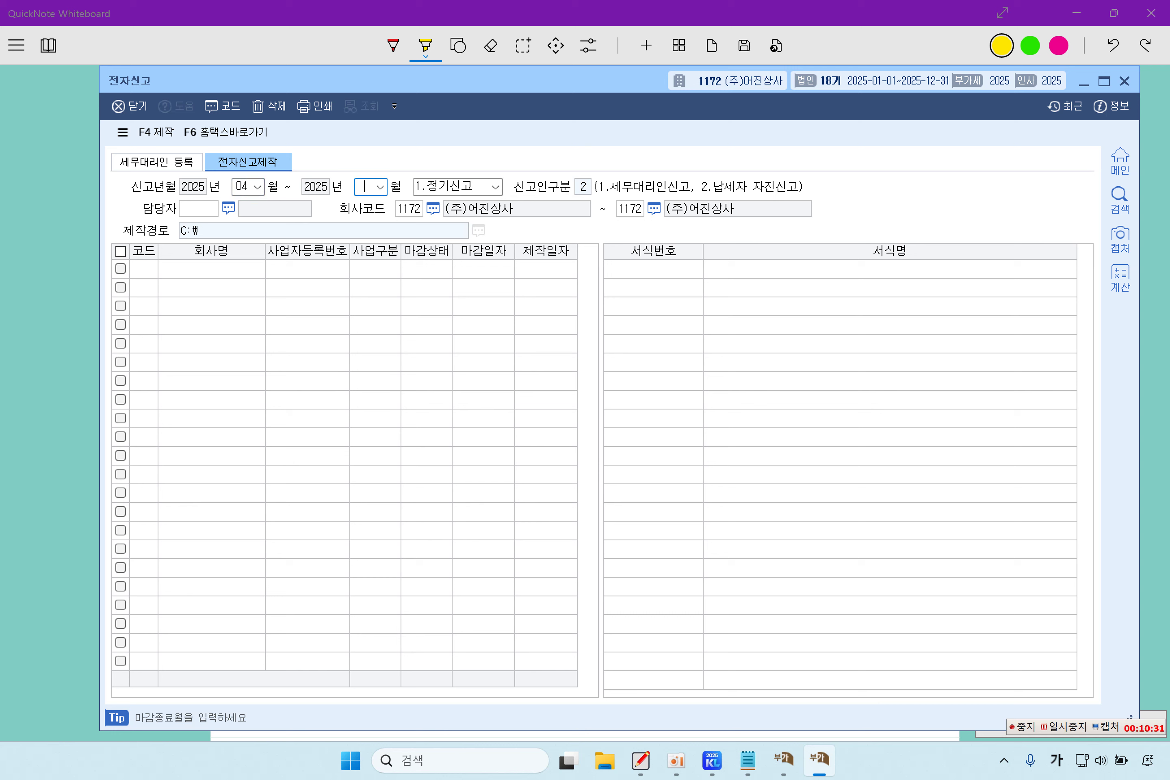
pyautogui.write('6')
pyautogui.press('Return')
pyautogui.press('Return')
pyautogui.press('Return')
pyautogui.press('Return')
pyautogui.press('Return')
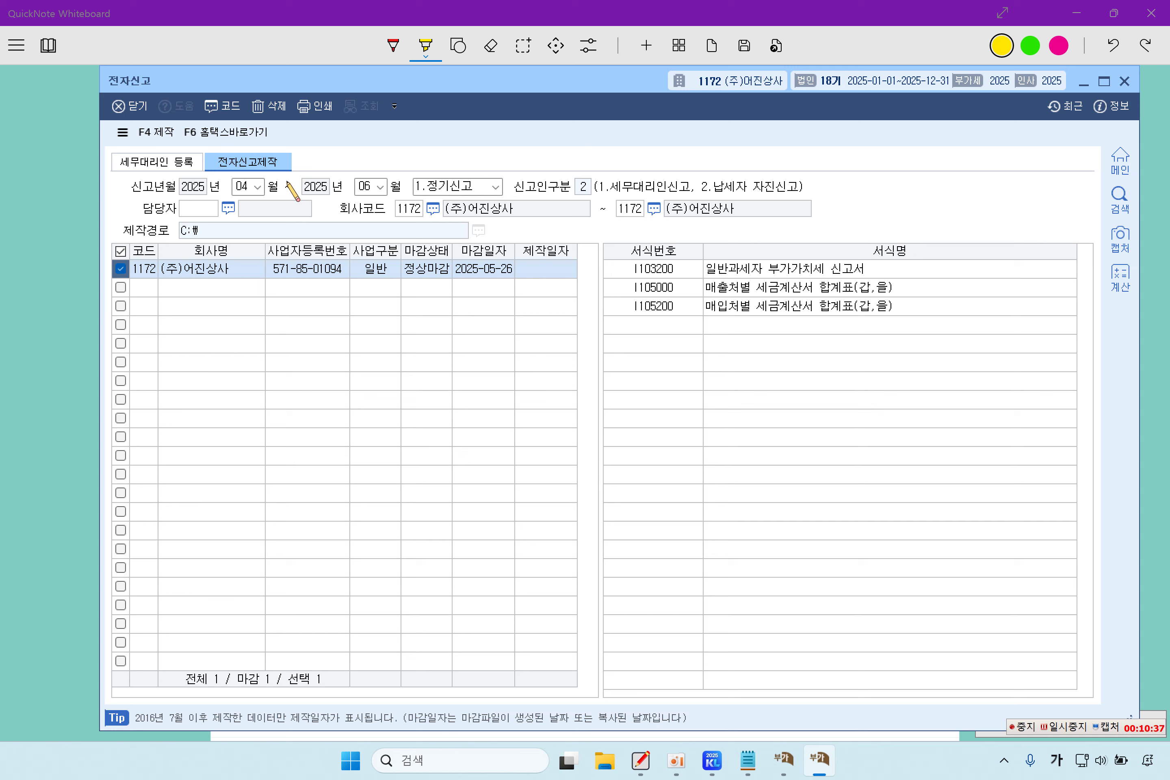
# Produce the electronic filing data on the C: drive, entering and confirming the file password
pyautogui.click(155, 132)
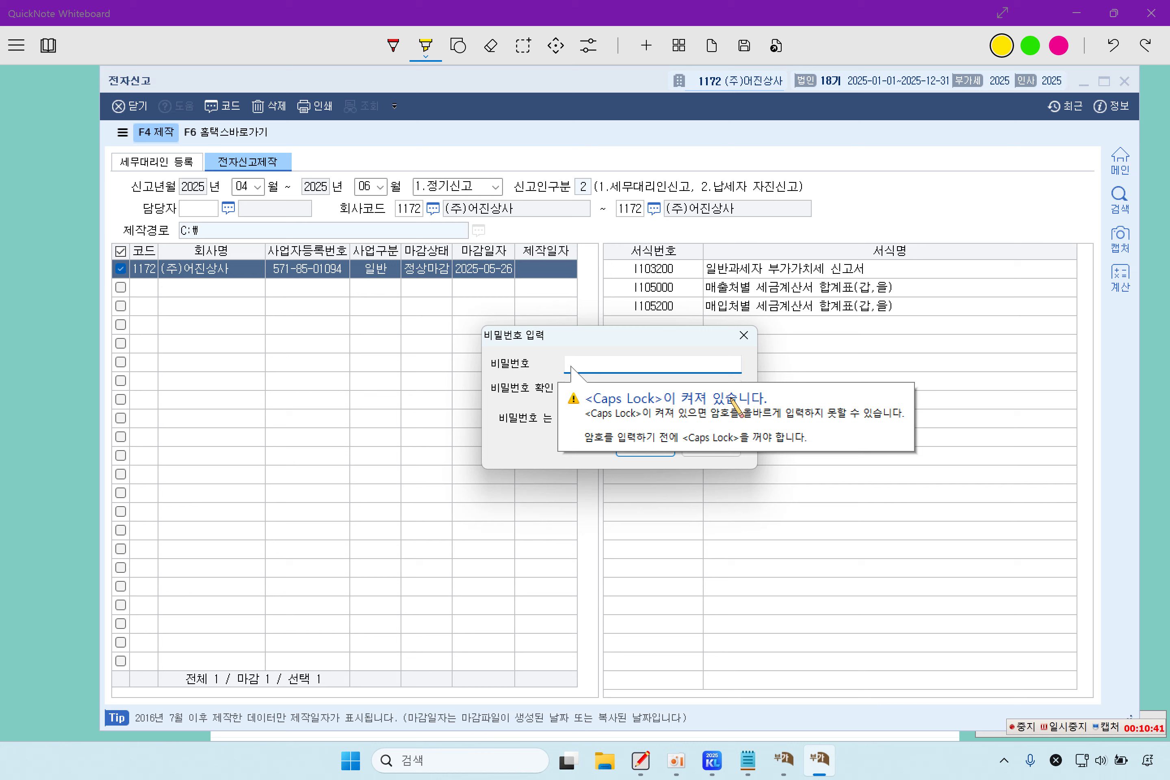
pyautogui.press('capslock')
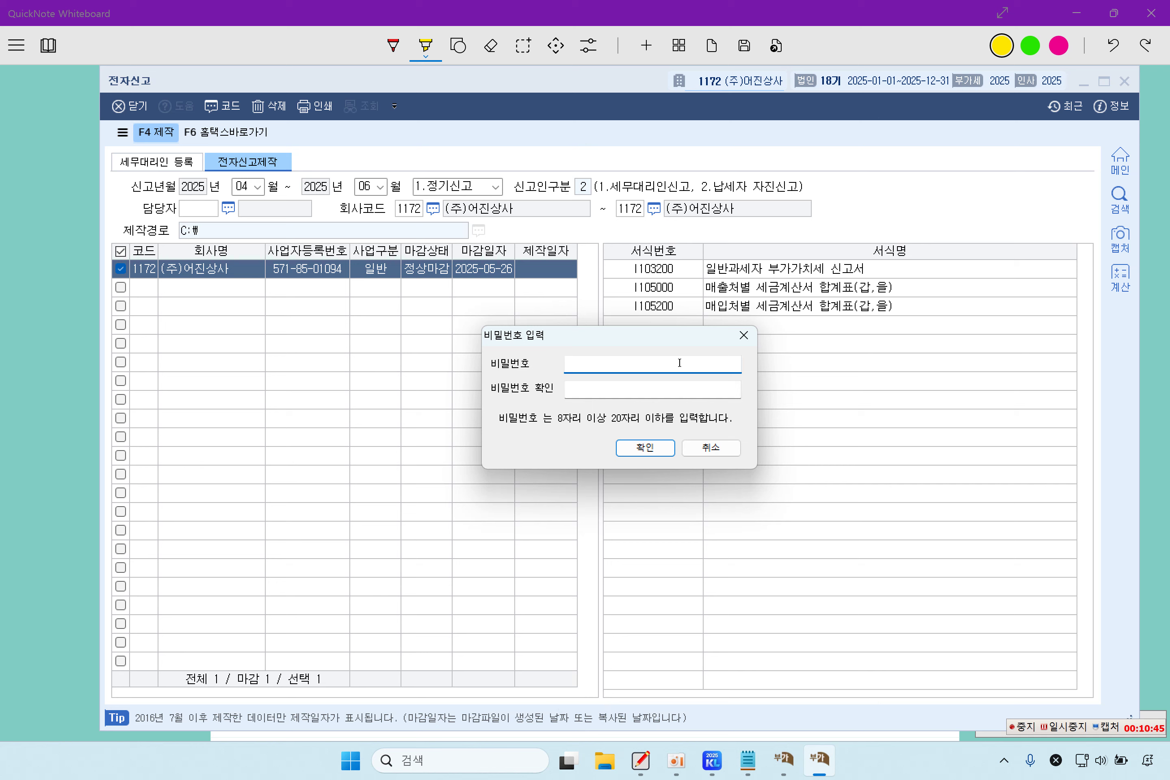
pyautogui.write('**')
pyautogui.press('Tab')
pyautogui.write('*')
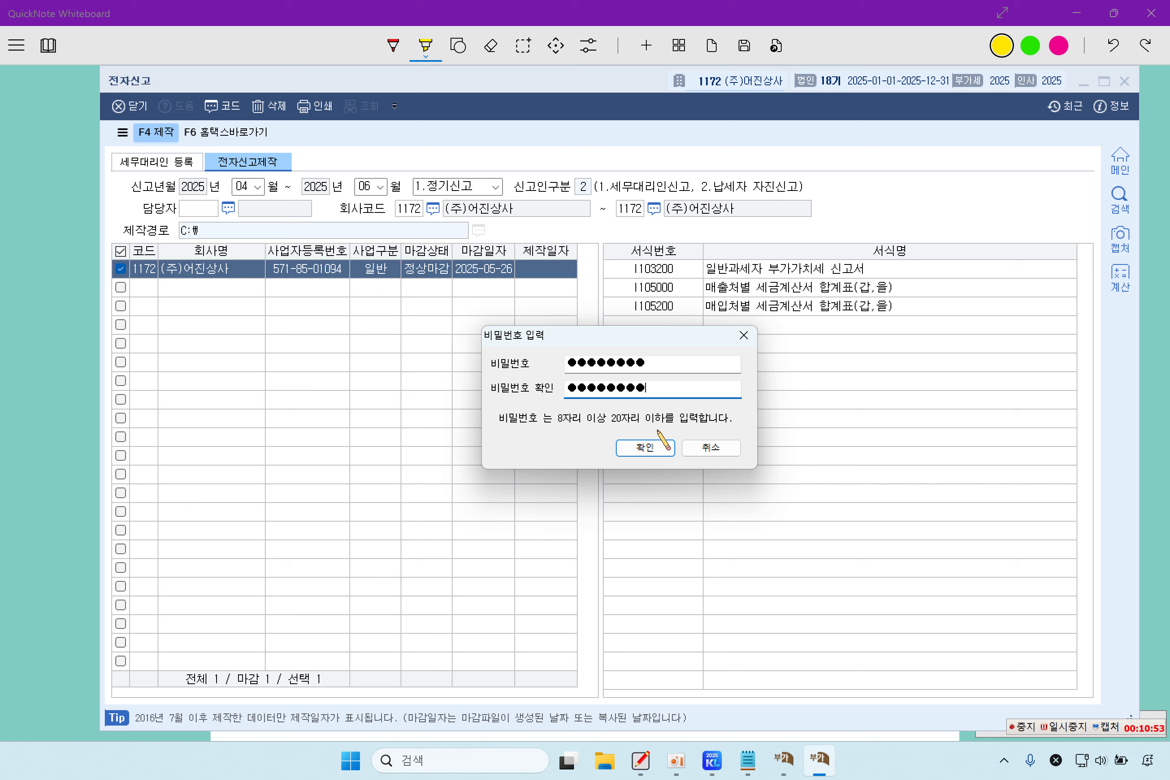
pyautogui.click(642, 448)
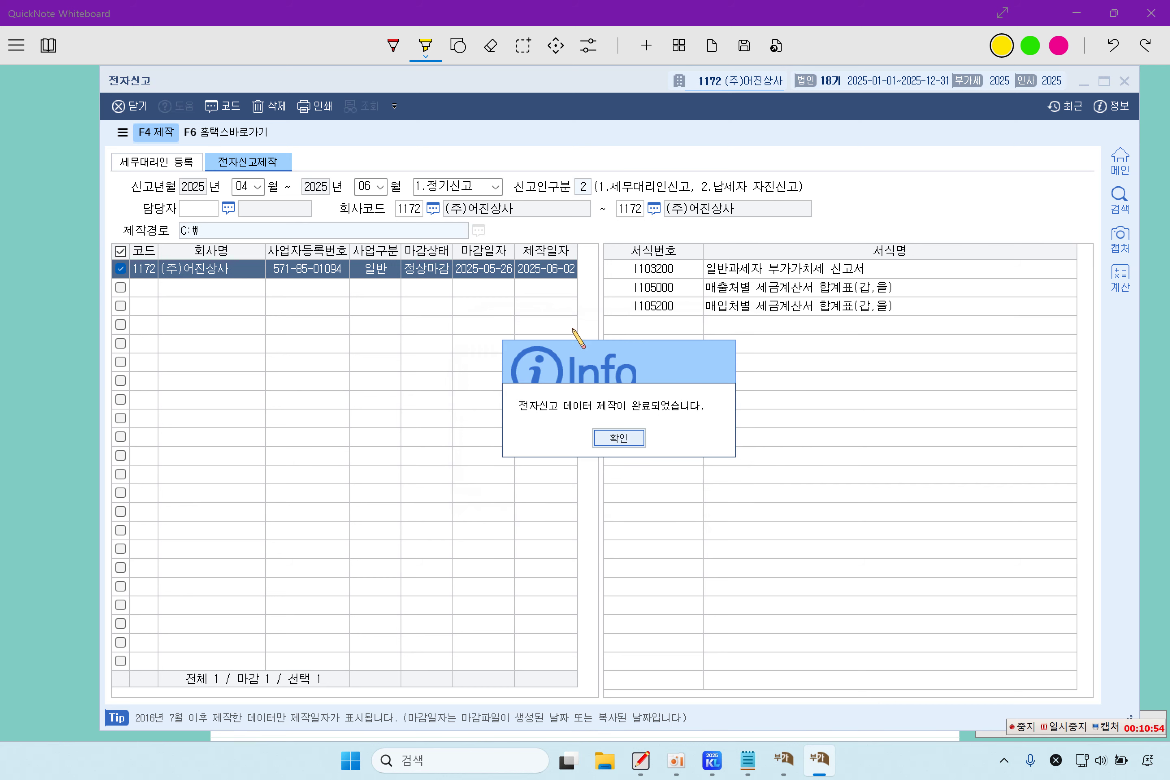
pyautogui.click(619, 439)
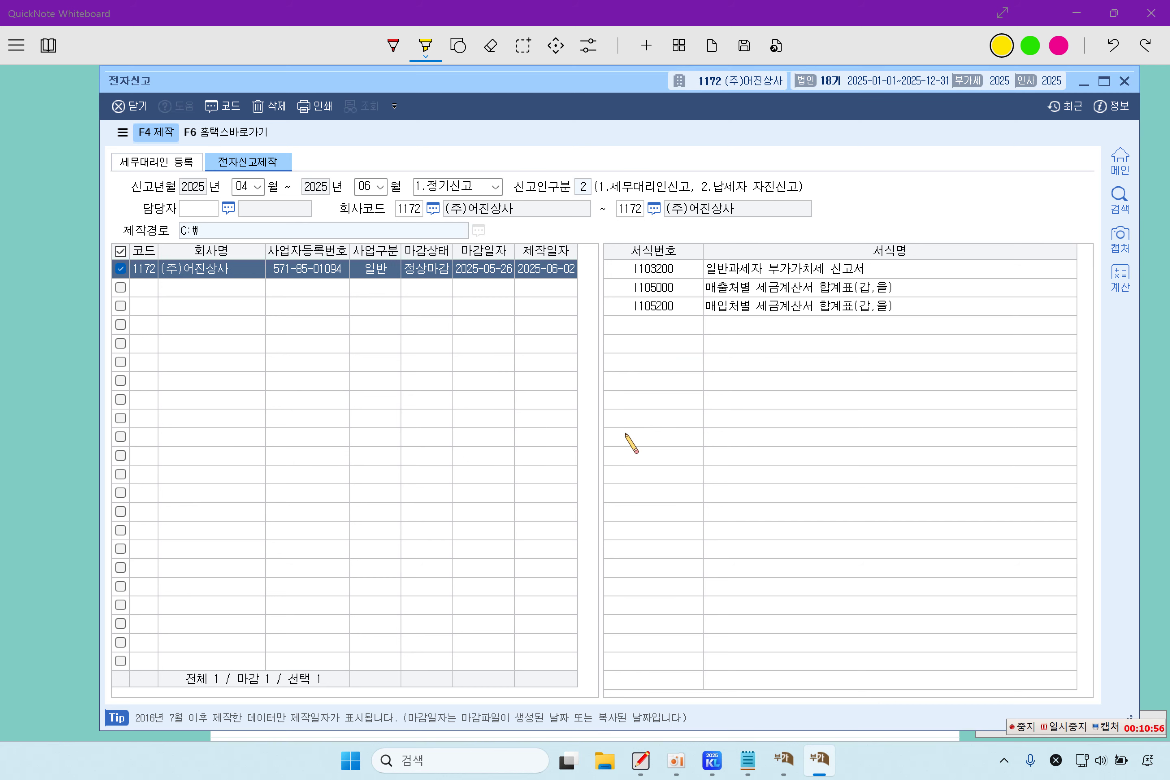
# Go to the educational Hometax conversion screen, dismiss the procedure guide, and select the enc20250602.101 filing file from the C: drive for conversion
pyautogui.click(228, 133)
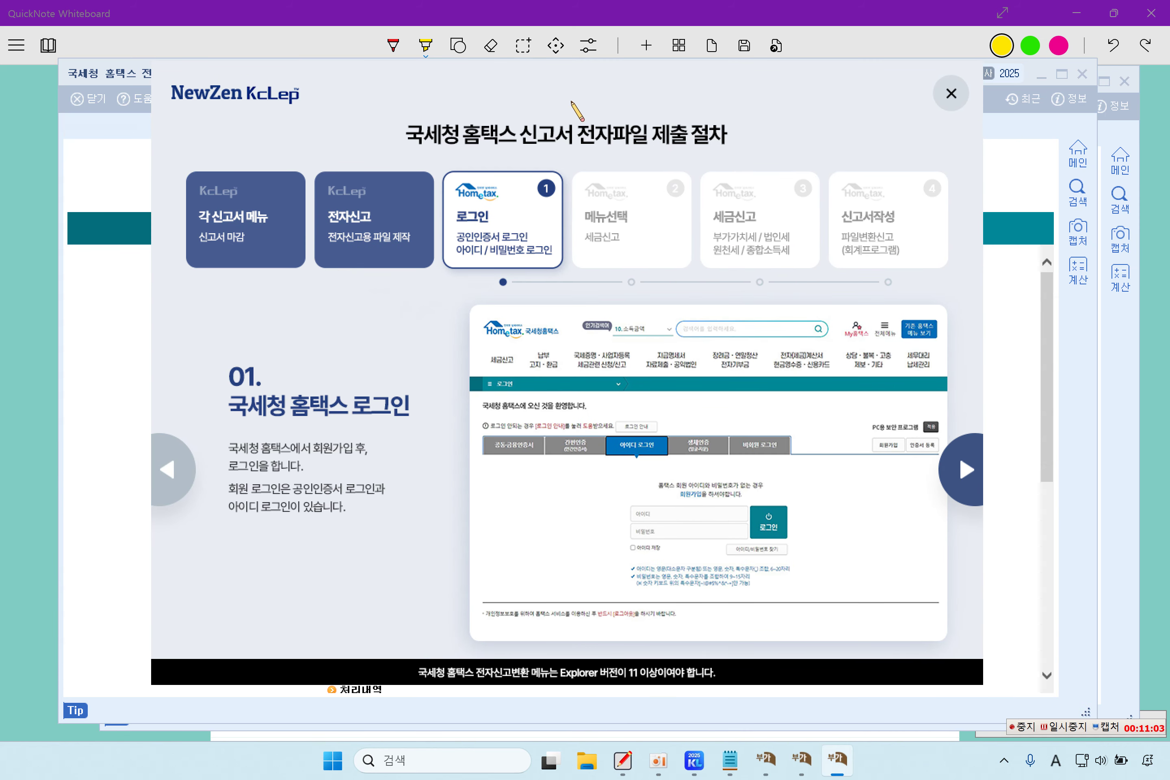
pyautogui.click(947, 97)
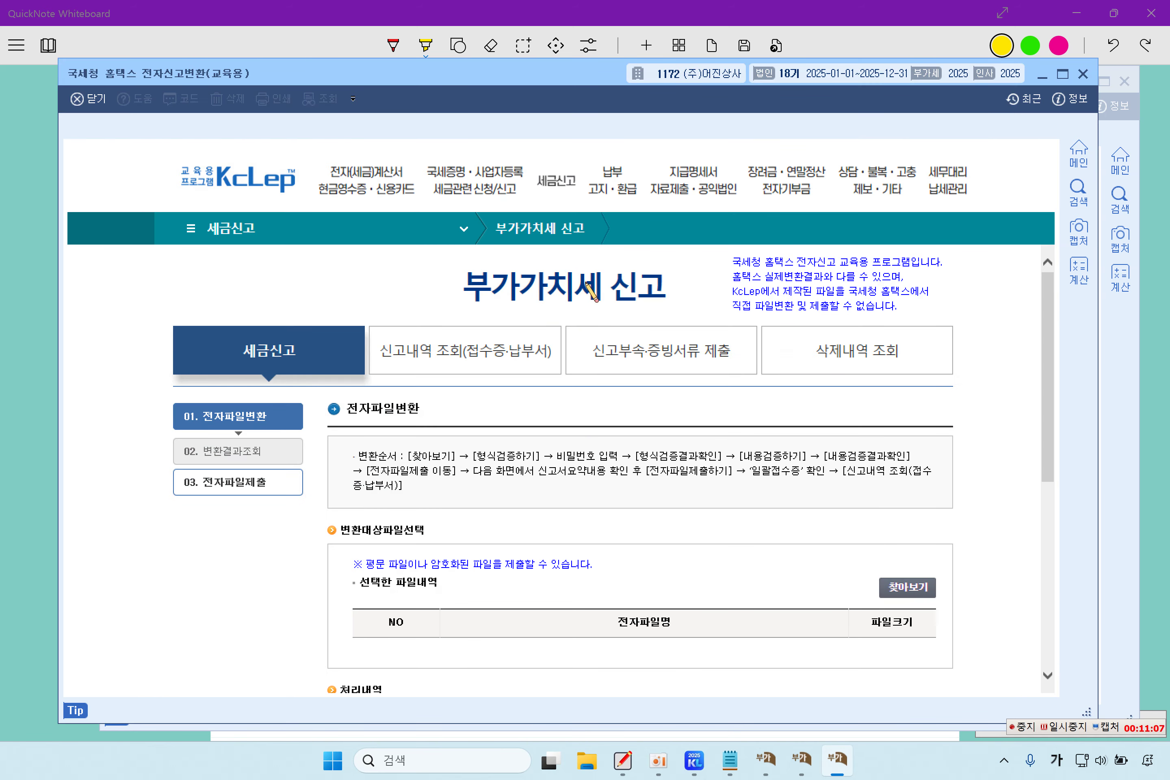
pyautogui.scroll(-3, 806, 407)
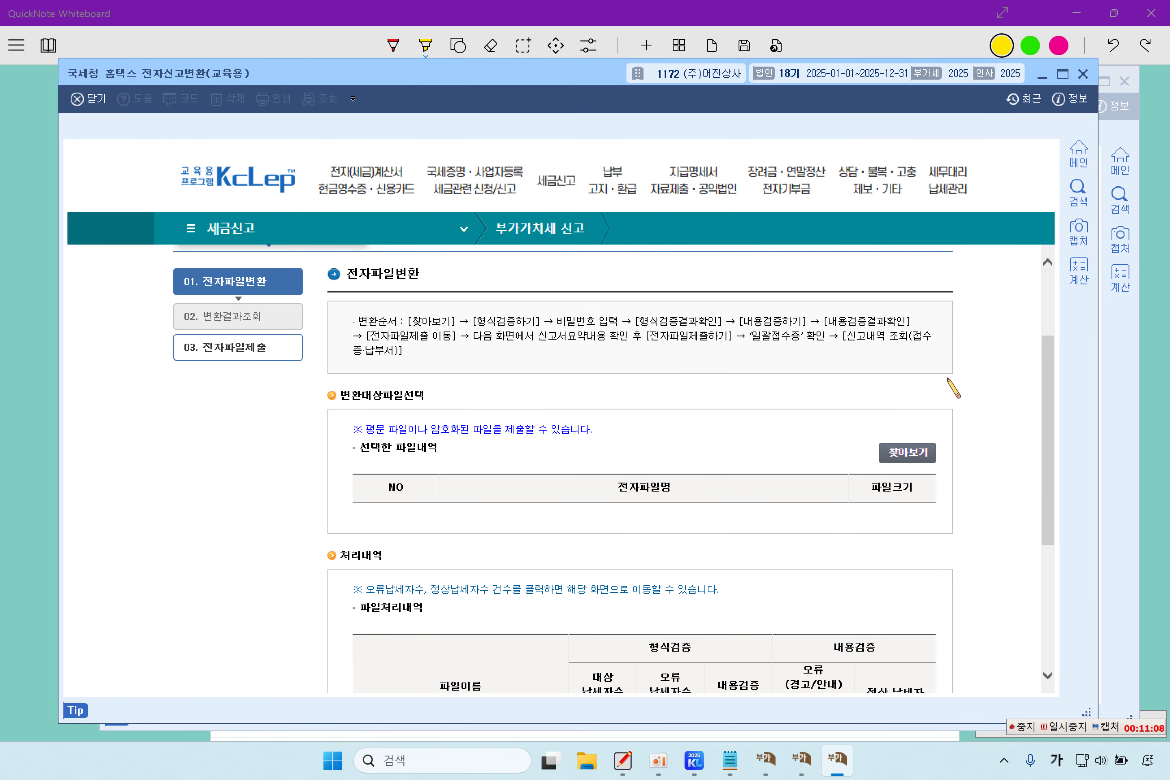
pyautogui.click(916, 455)
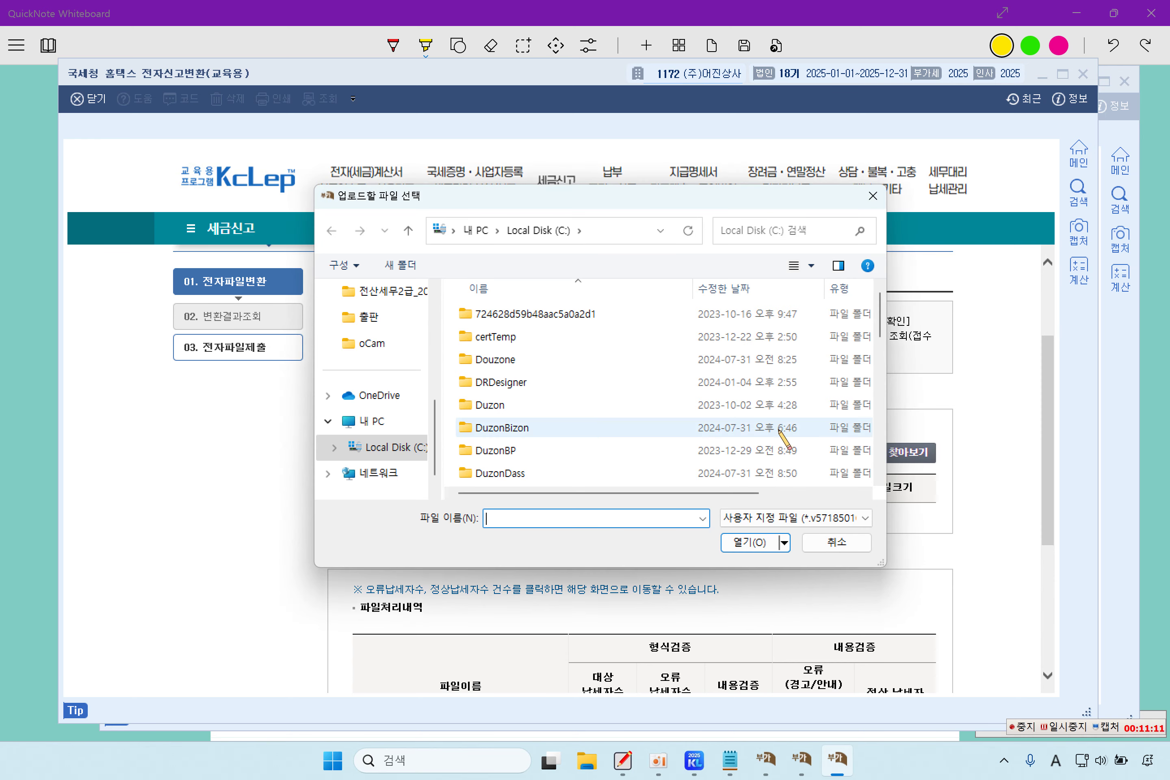
pyautogui.scroll(-10, 636, 378)
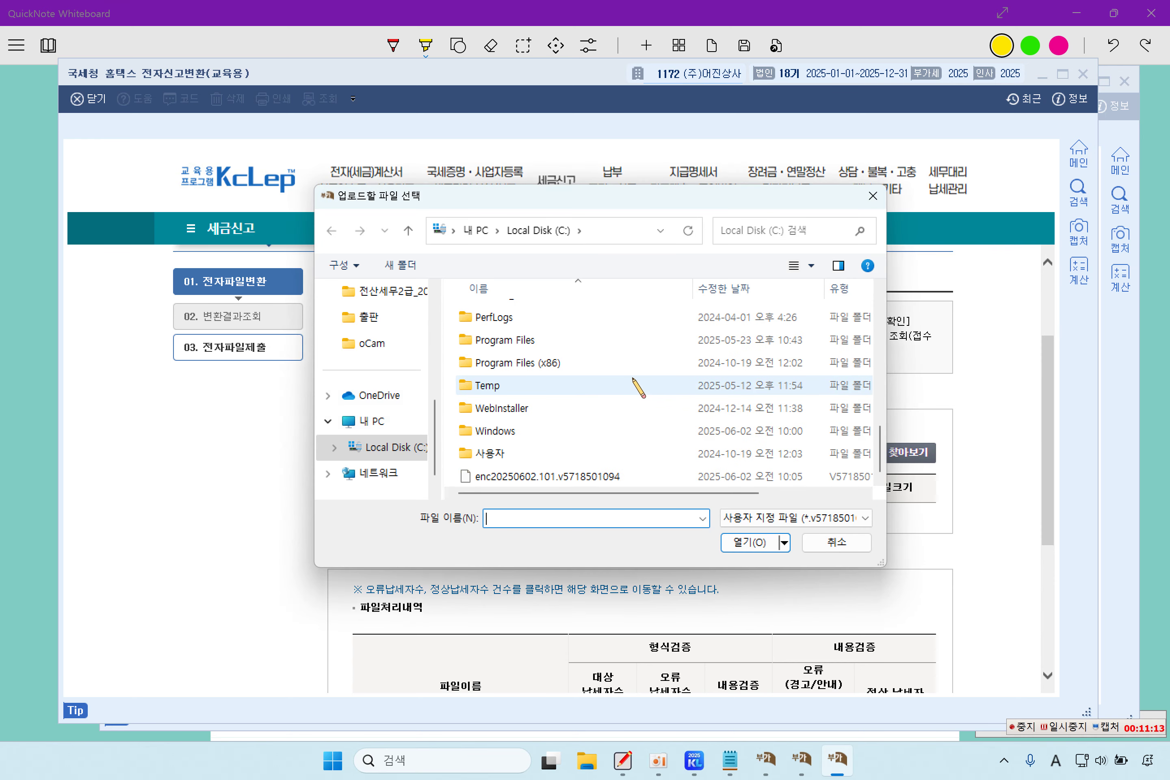
pyautogui.click(597, 482)
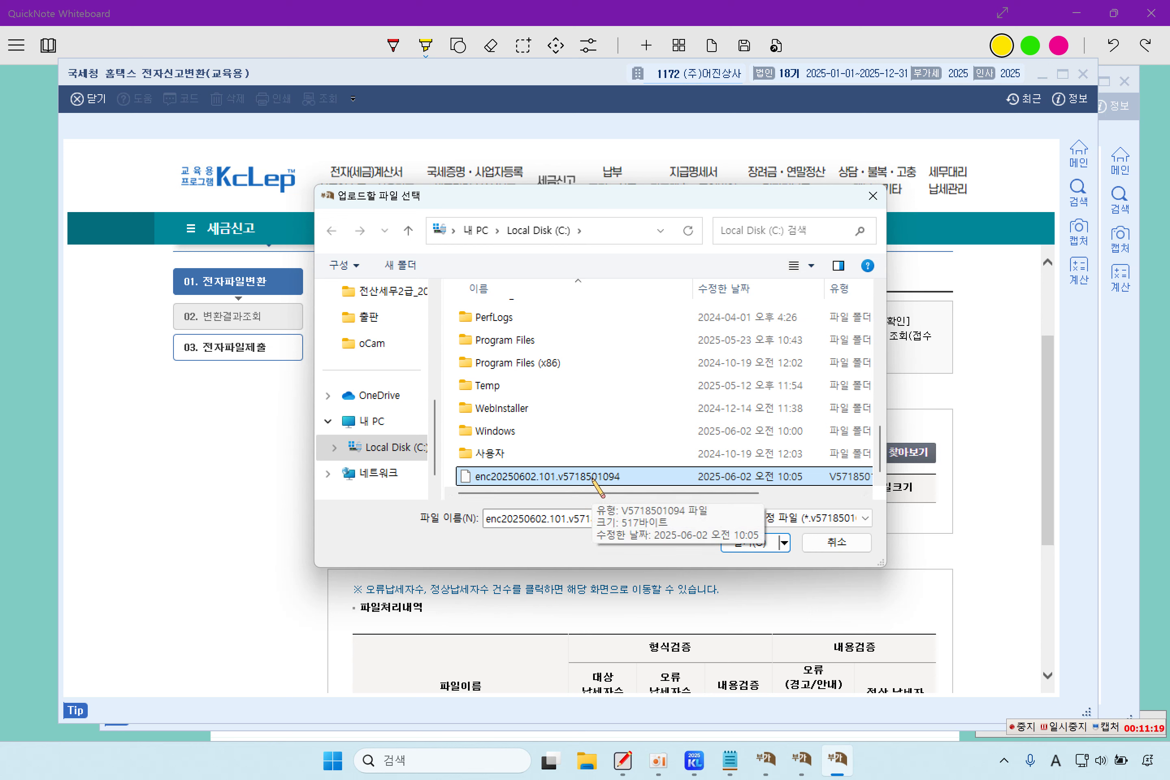
pyautogui.doubleClick(594, 477)
pyautogui.scroll(-5, 615, 523)
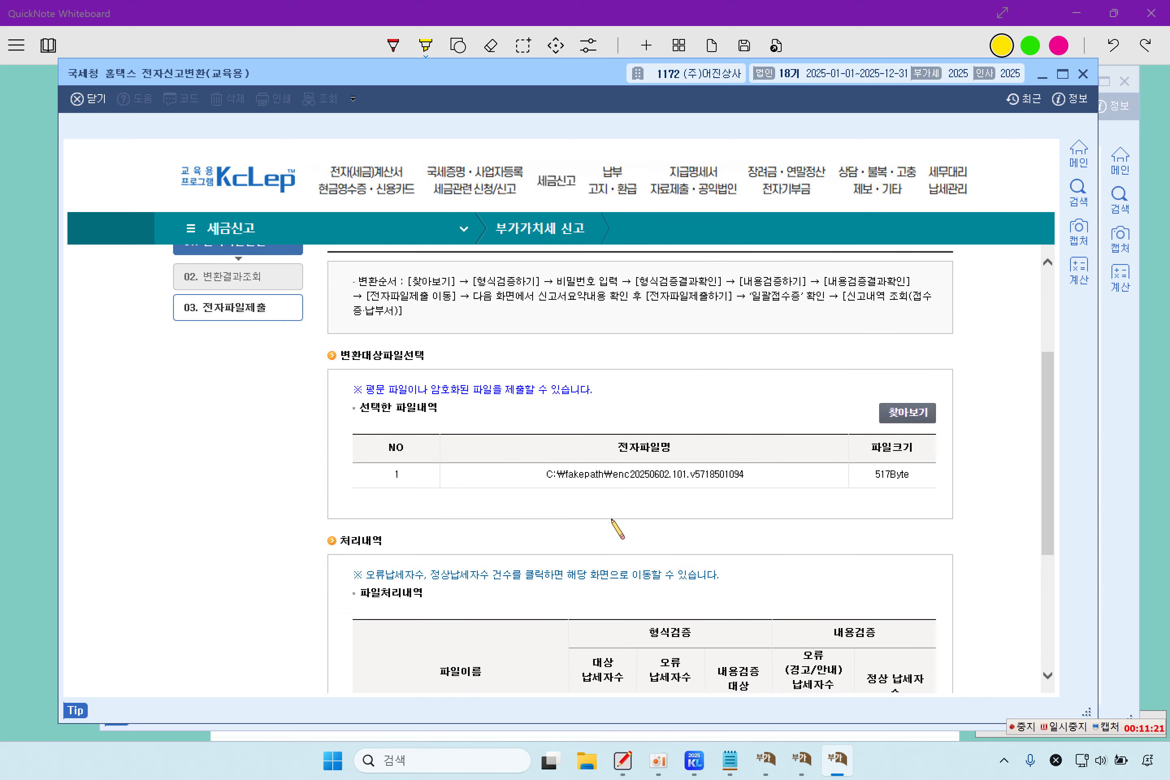
pyautogui.scroll(5, 618, 524)
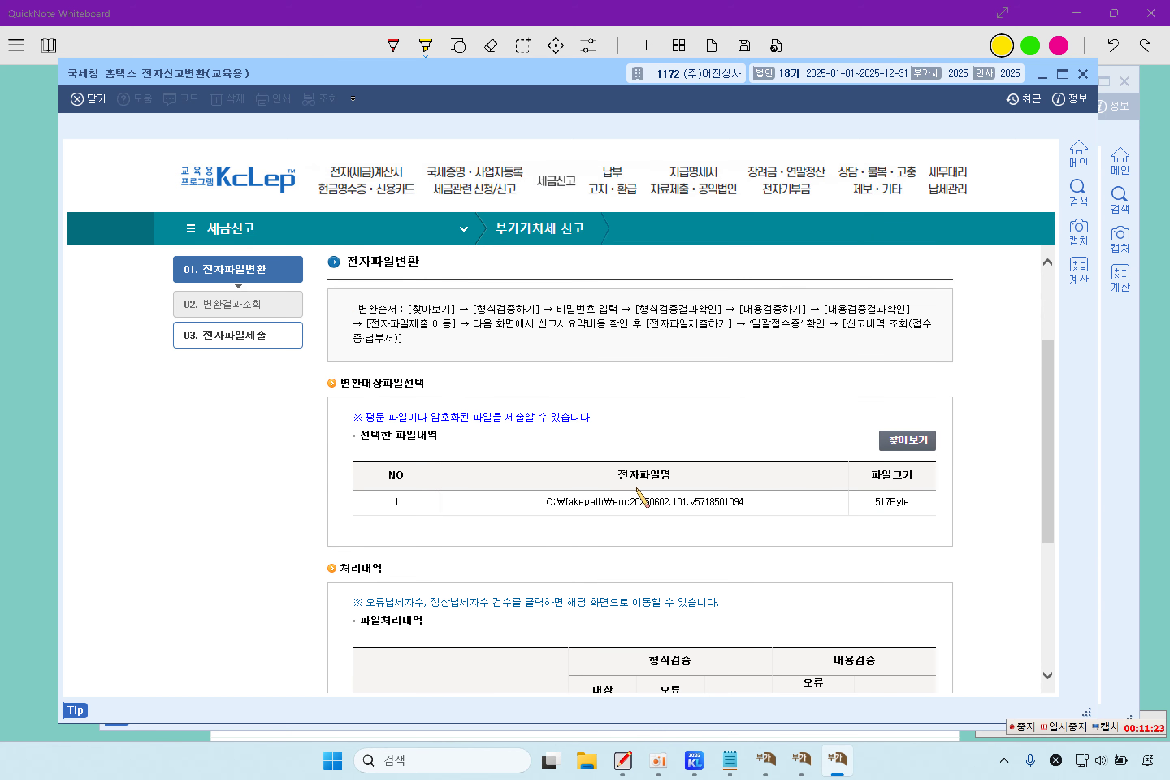
pyautogui.scroll(-5, 720, 498)
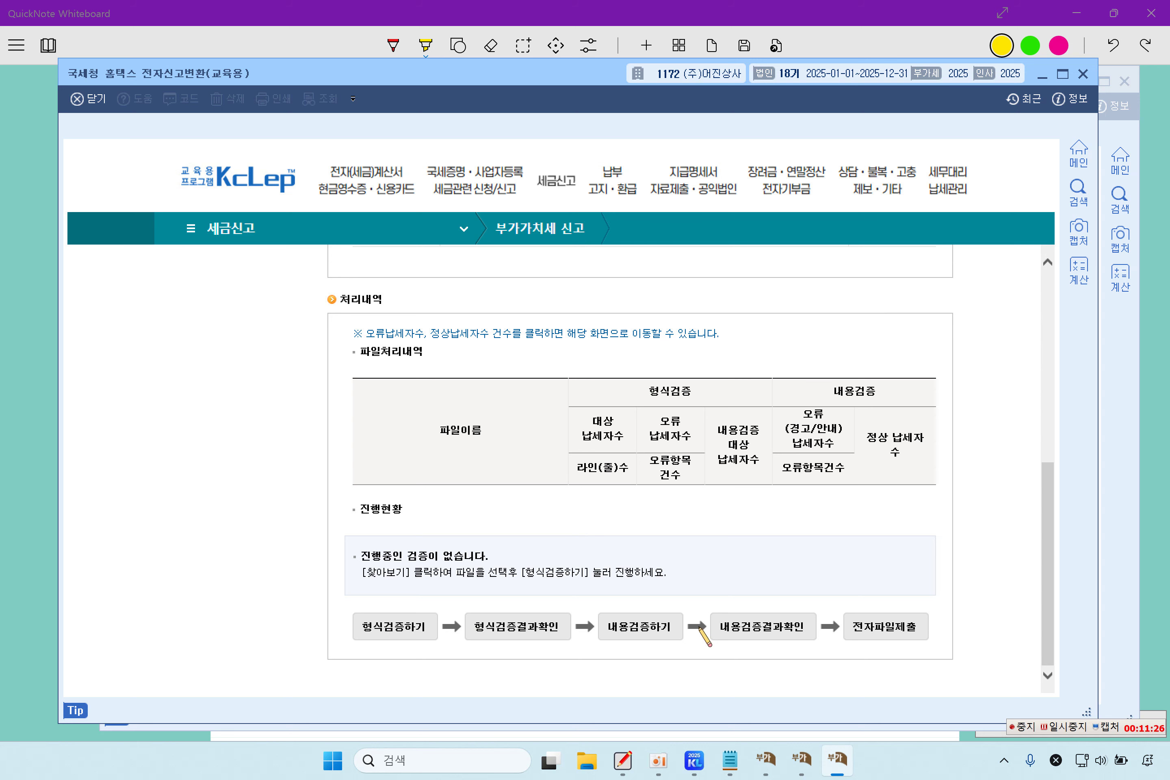
# Run 형식검증 with the file password, check its result, then run 내용검증 and check its result
pyautogui.click(400, 628)
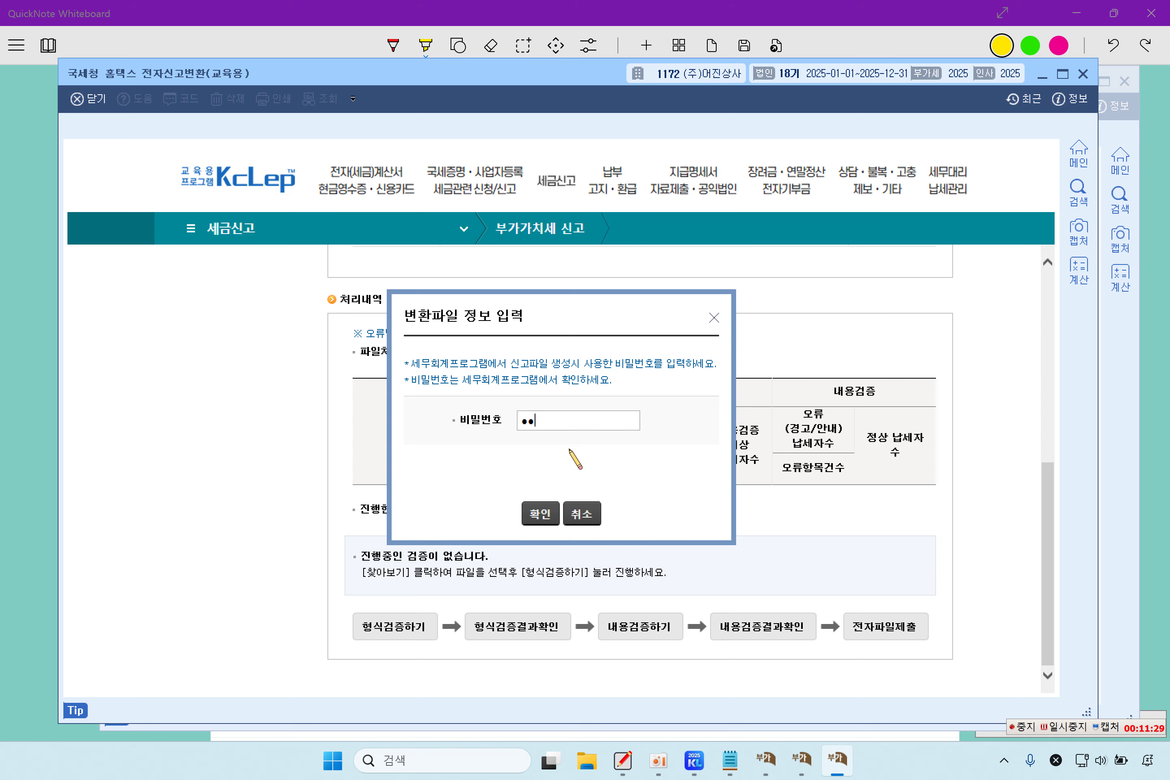
pyautogui.click(540, 514)
pyautogui.click(538, 663)
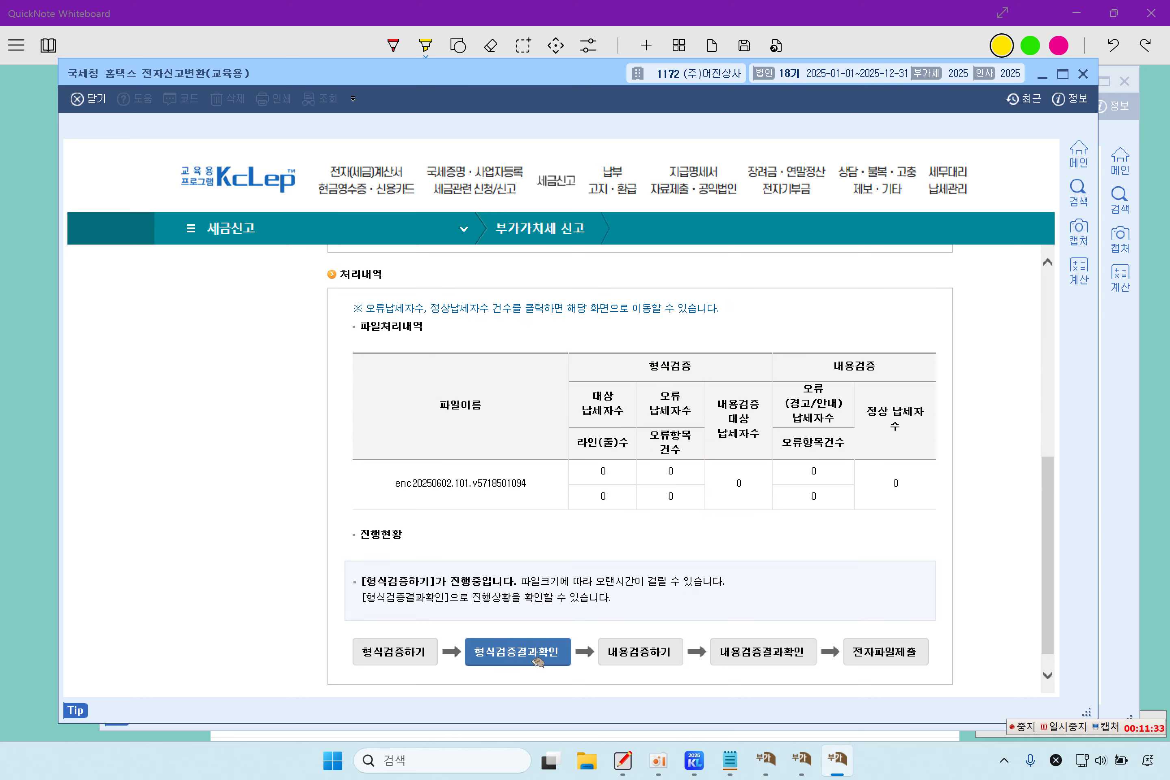
pyautogui.click(642, 654)
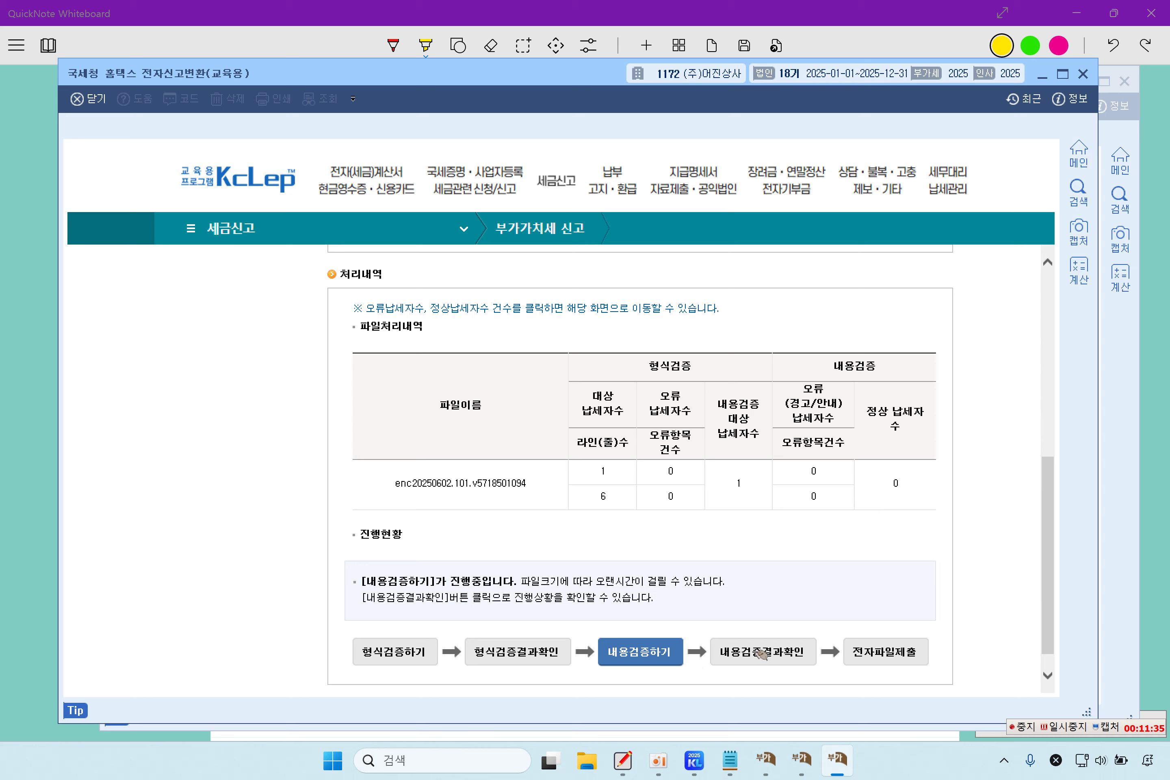
pyautogui.click(776, 657)
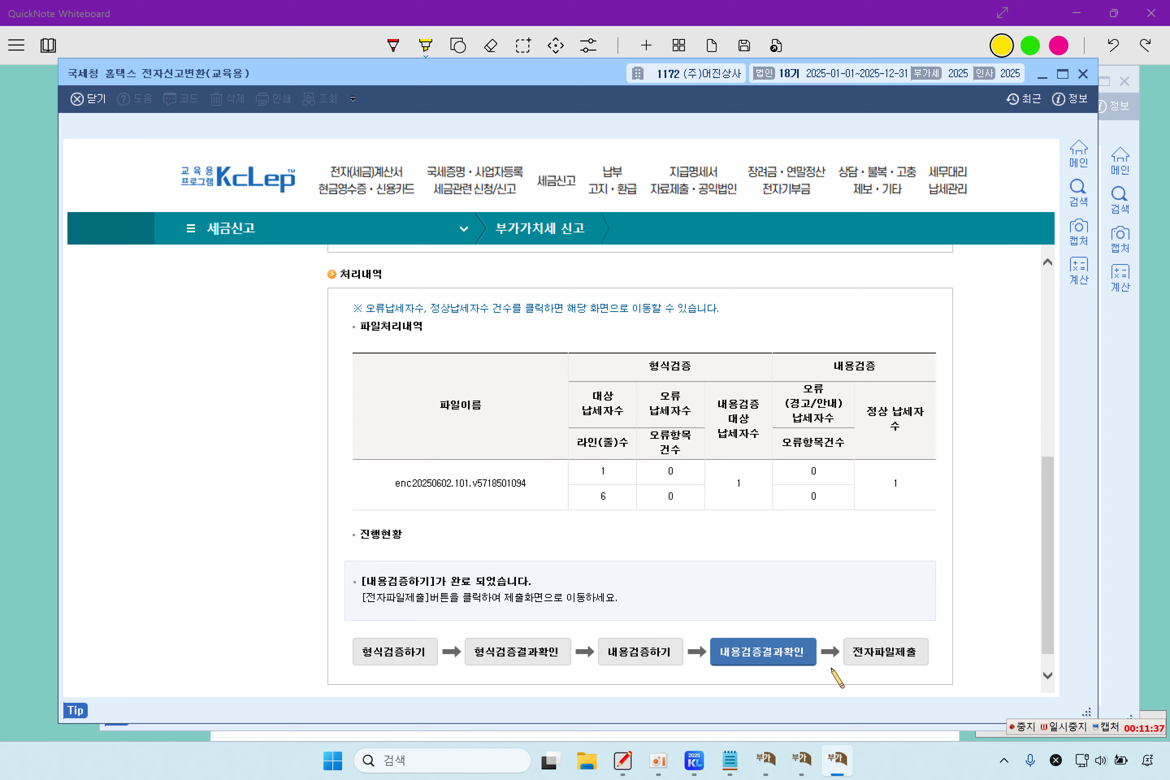
# Submit the converted VAT return through 전자파일 제출하기 and close its 접수증
pyautogui.click(895, 652)
pyautogui.click(427, 660)
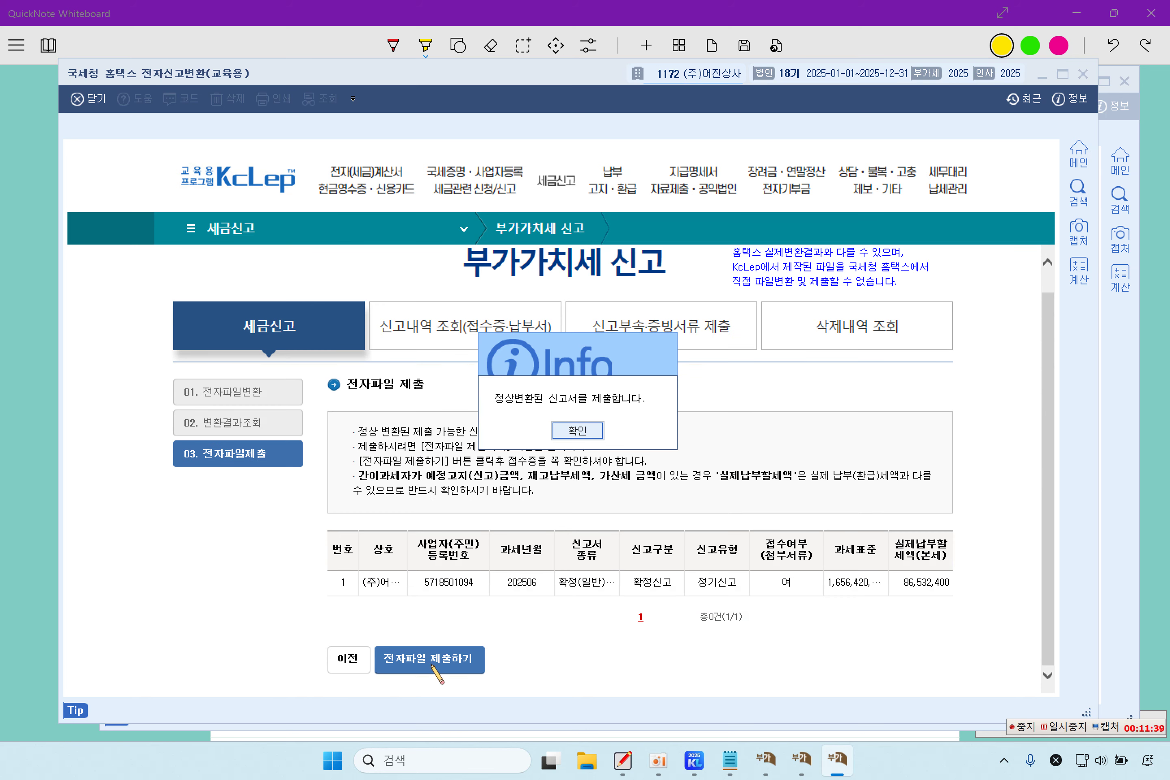
pyautogui.click(562, 431)
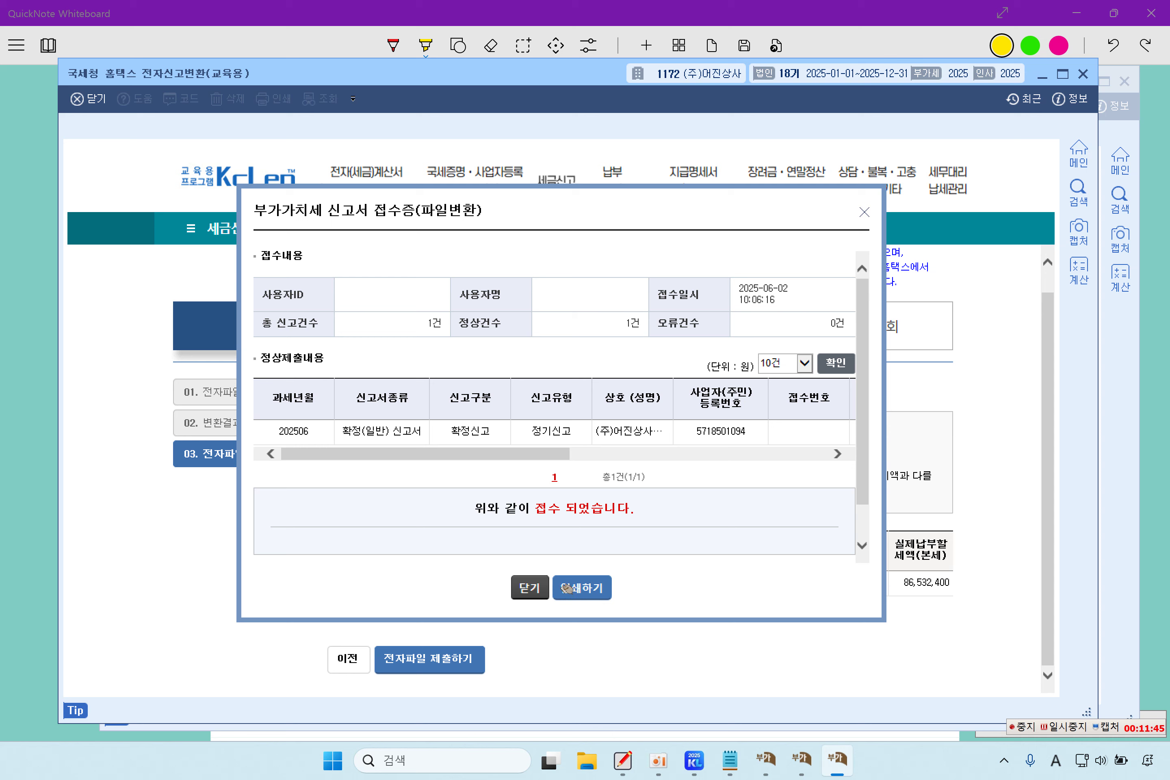
pyautogui.click(530, 588)
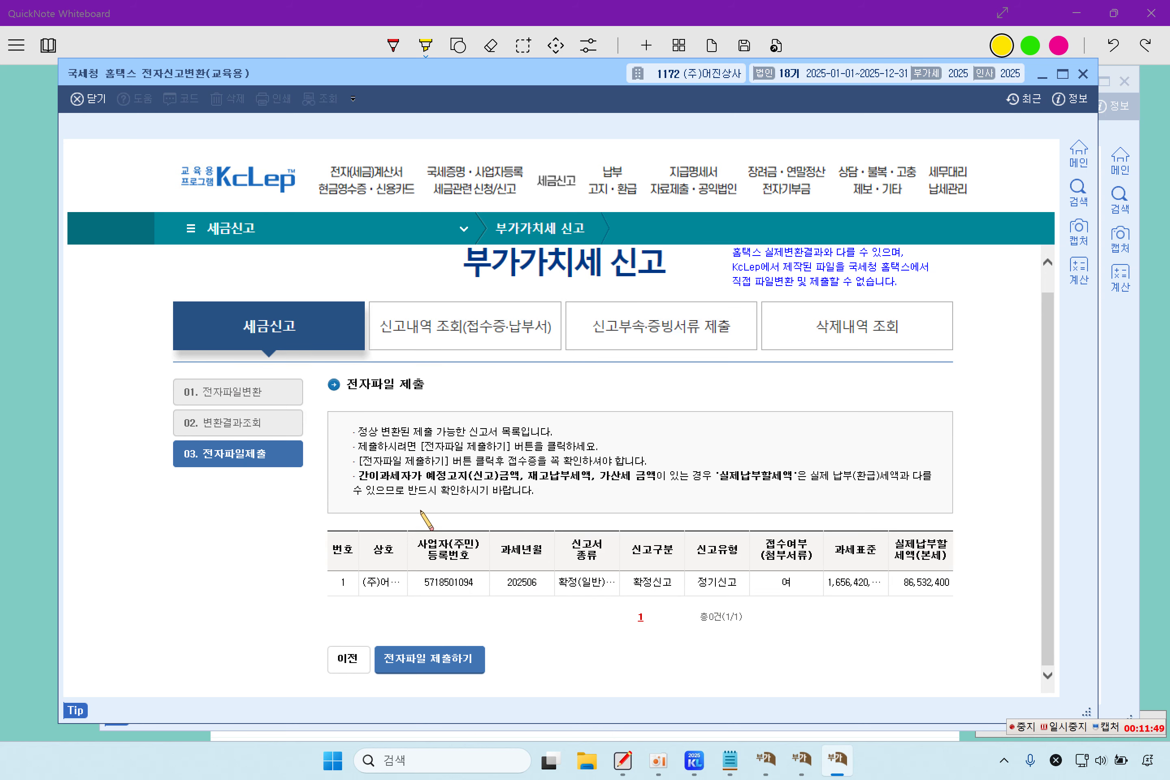
# In 문제4 [1] on the whiteboard, highlight 2월 1일, 1년 갱신 조건, 마이너스 보통예금 통장, 2025년 12월 31일 and (-)5,700,000원
pyautogui.click(47, 405)
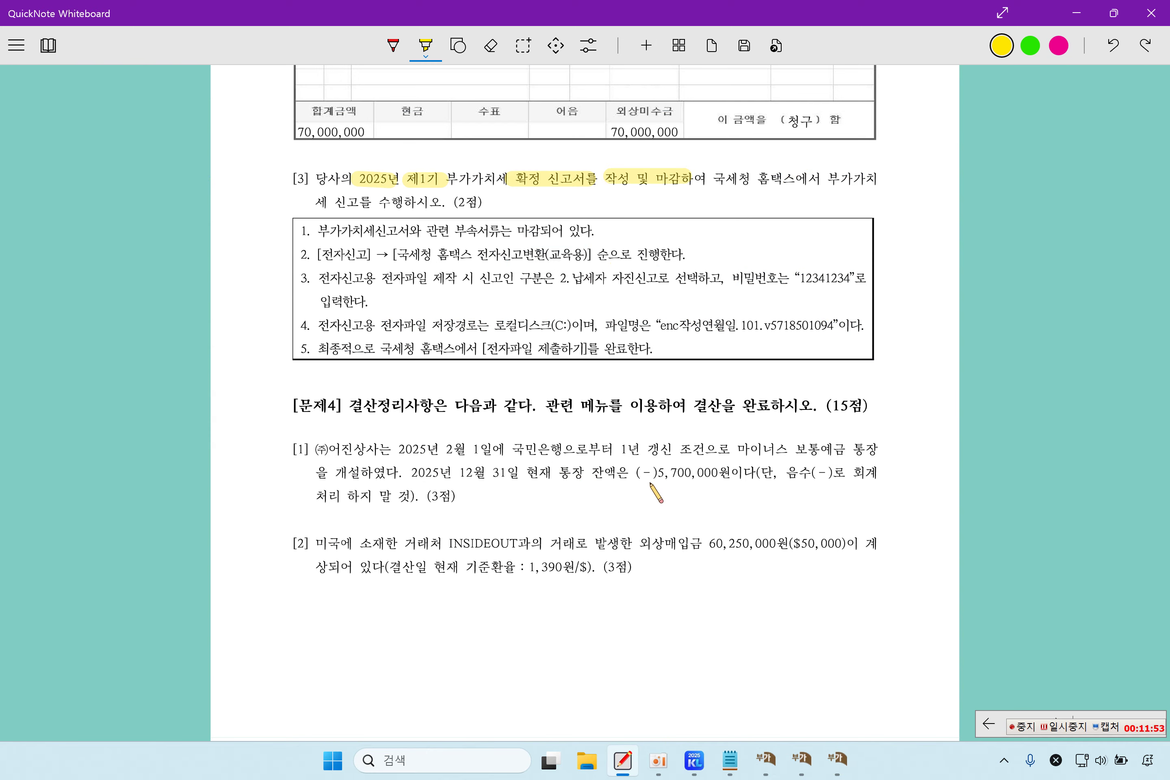
pyautogui.scroll(-2, 655, 486)
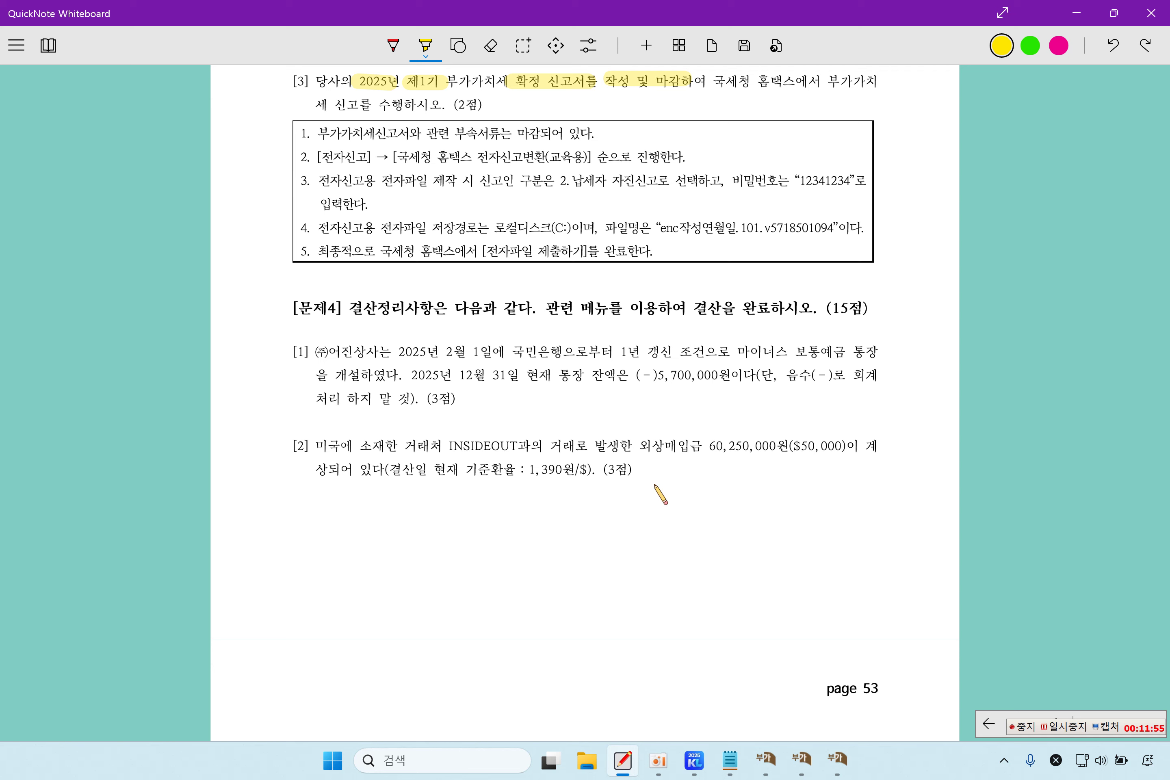
pyautogui.scroll(-2, 656, 486)
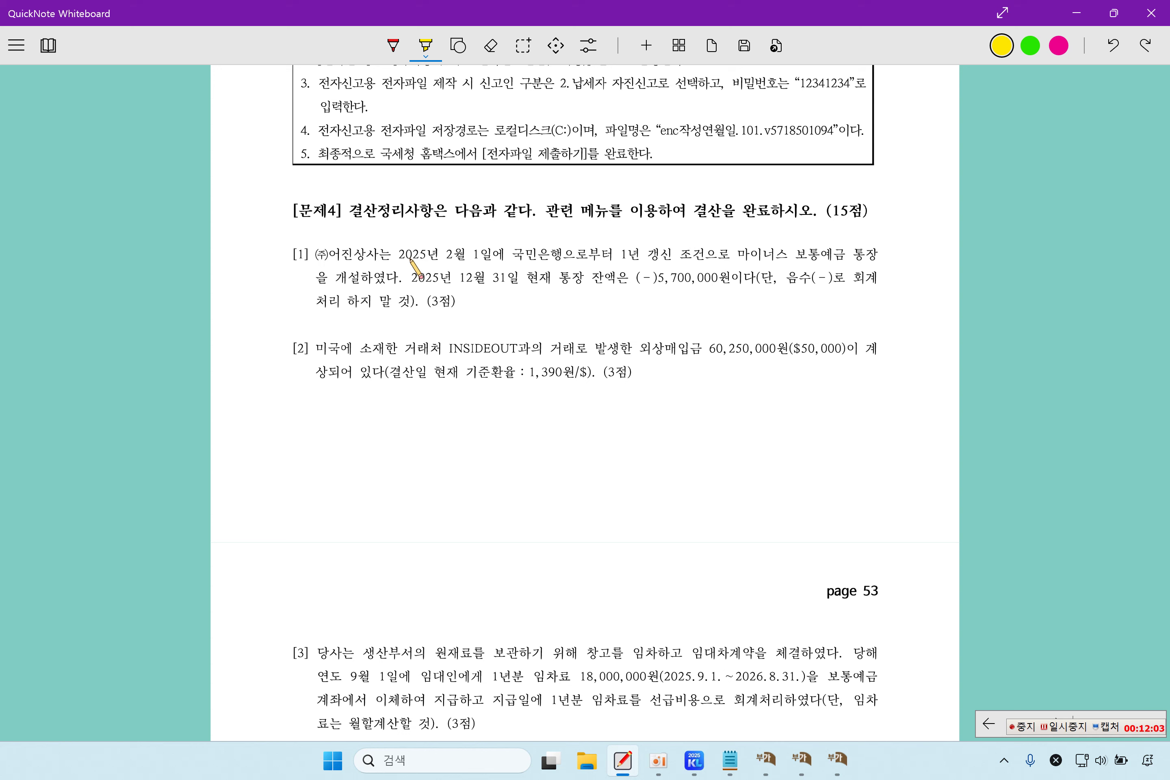
pyautogui.moveTo(439, 253); pyautogui.dragTo(491, 258)
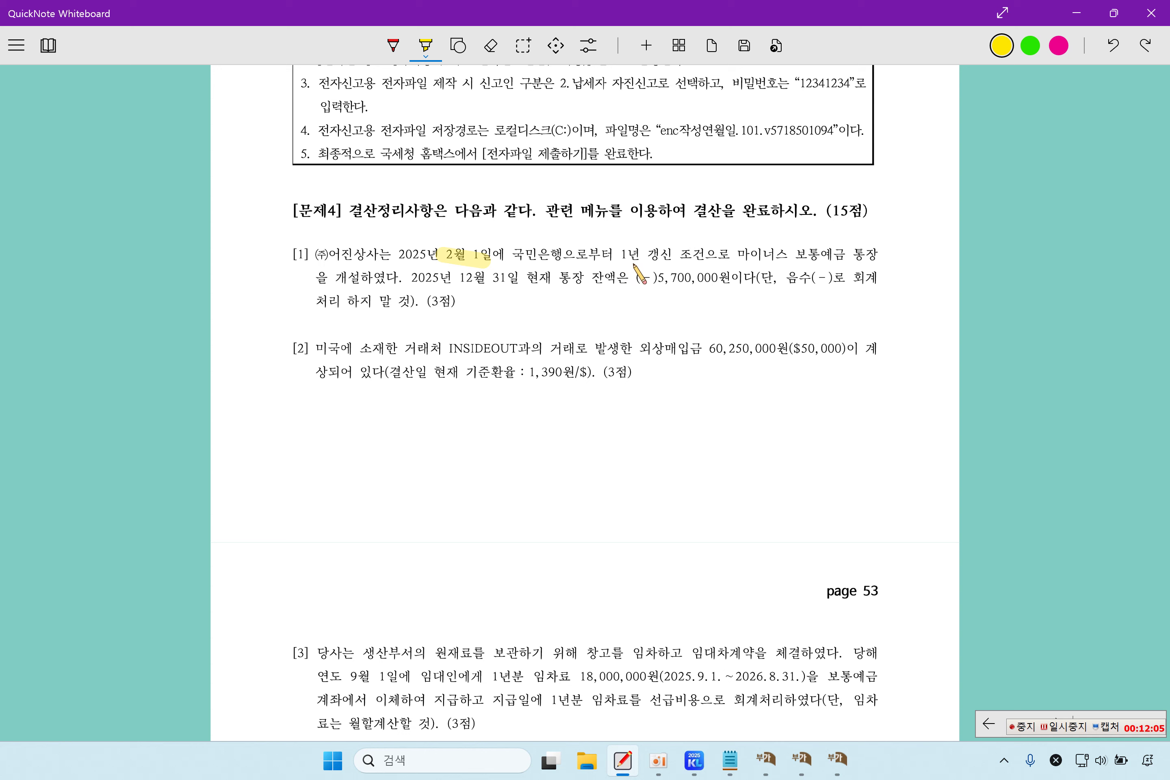
pyautogui.moveTo(612, 254); pyautogui.dragTo(878, 255)
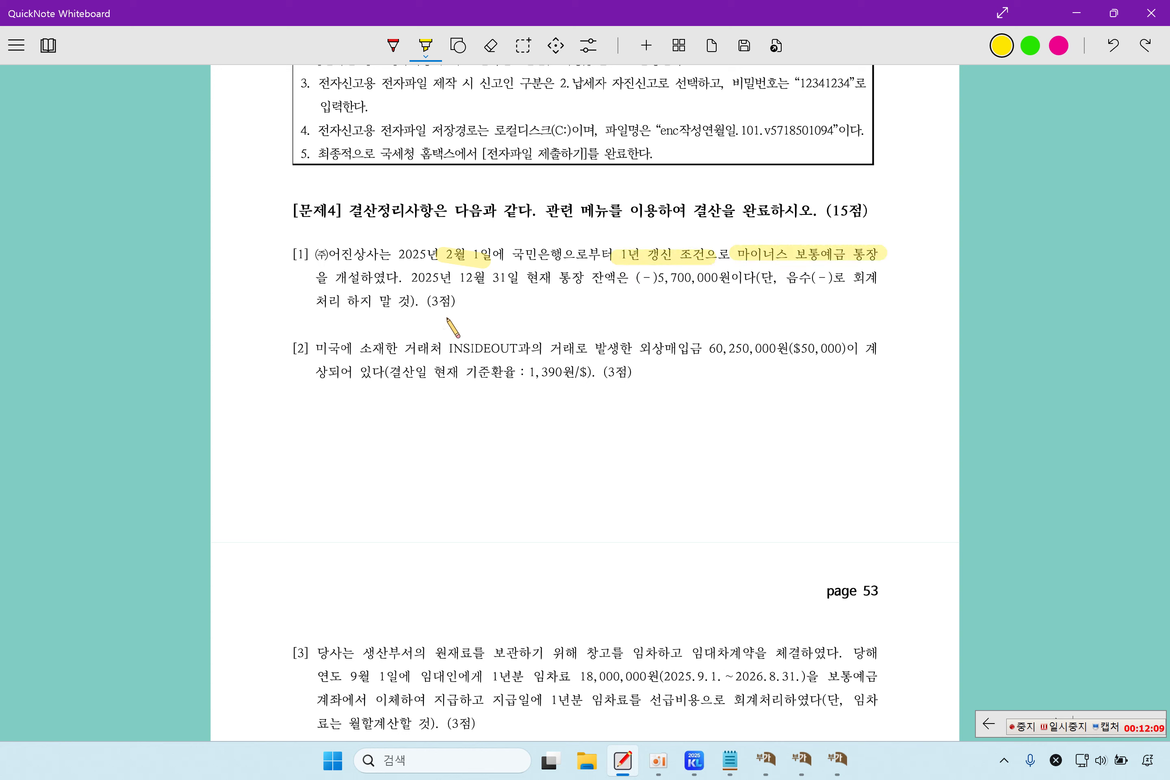
pyautogui.moveTo(406, 279); pyautogui.dragTo(522, 278)
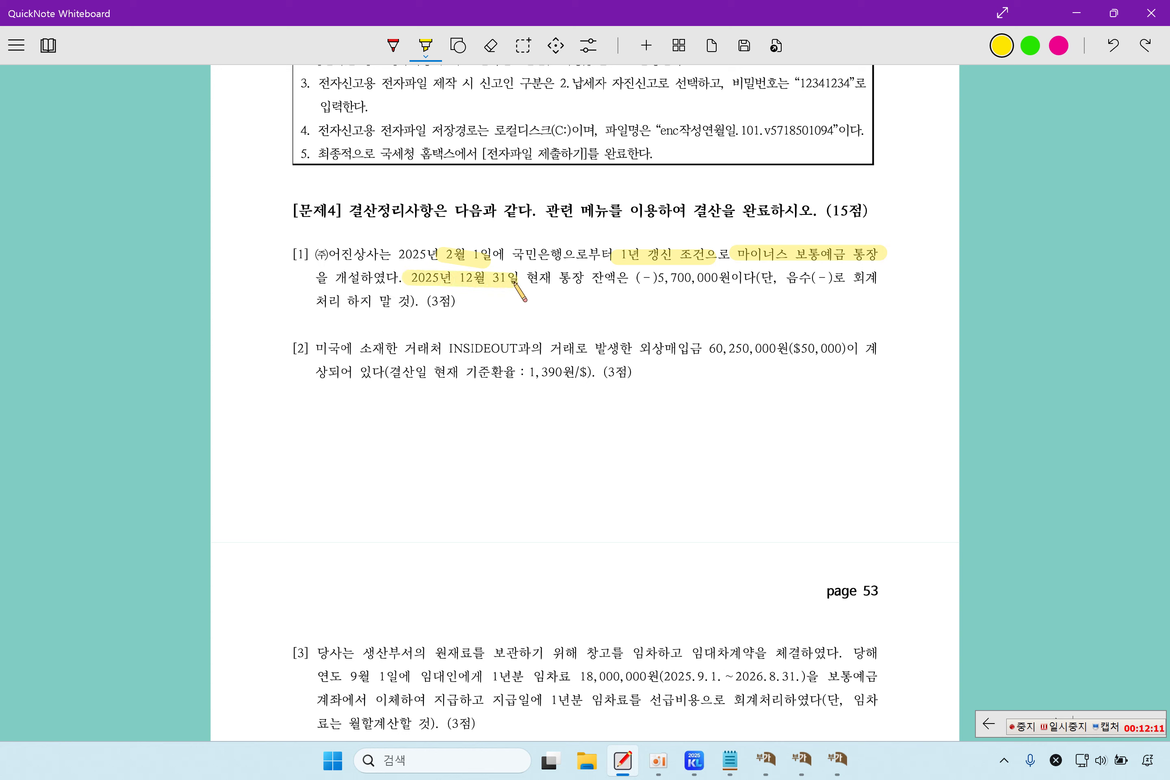
pyautogui.moveTo(621, 278); pyautogui.dragTo(725, 282)
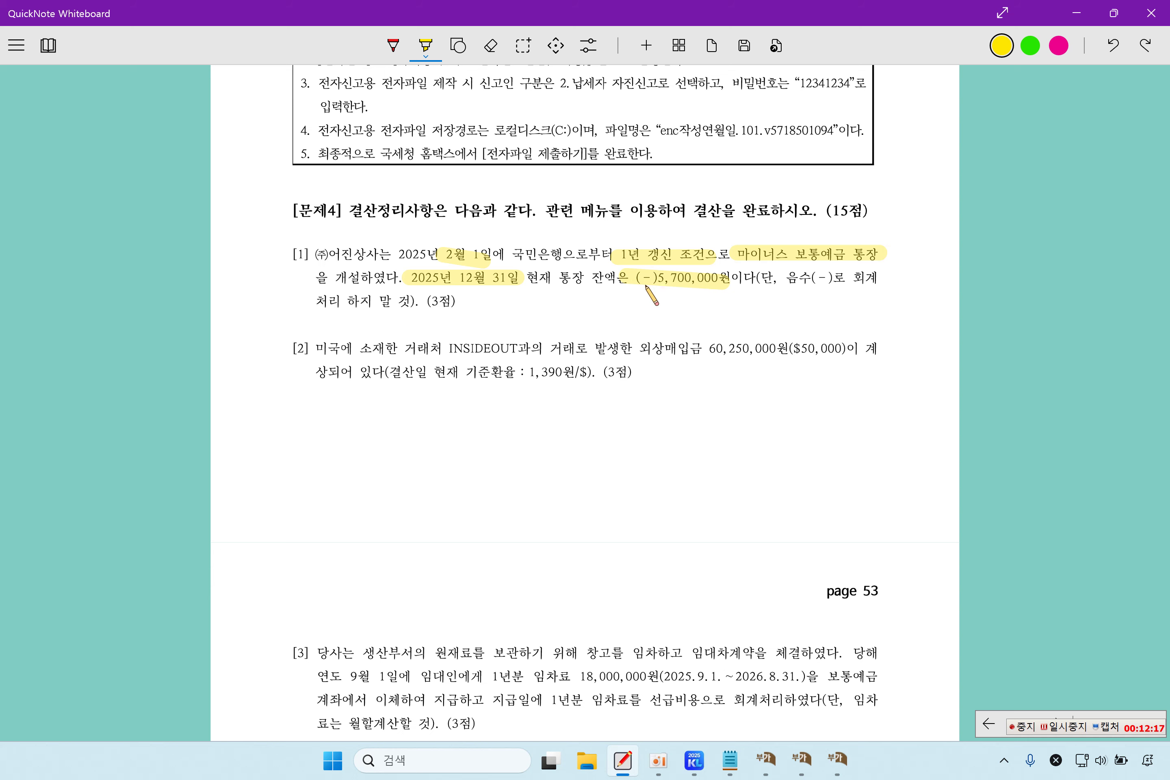
# Switch to KcLep and open 일반전표입력 under 회계관리 for December 31, 2025
pyautogui.click(686, 755)
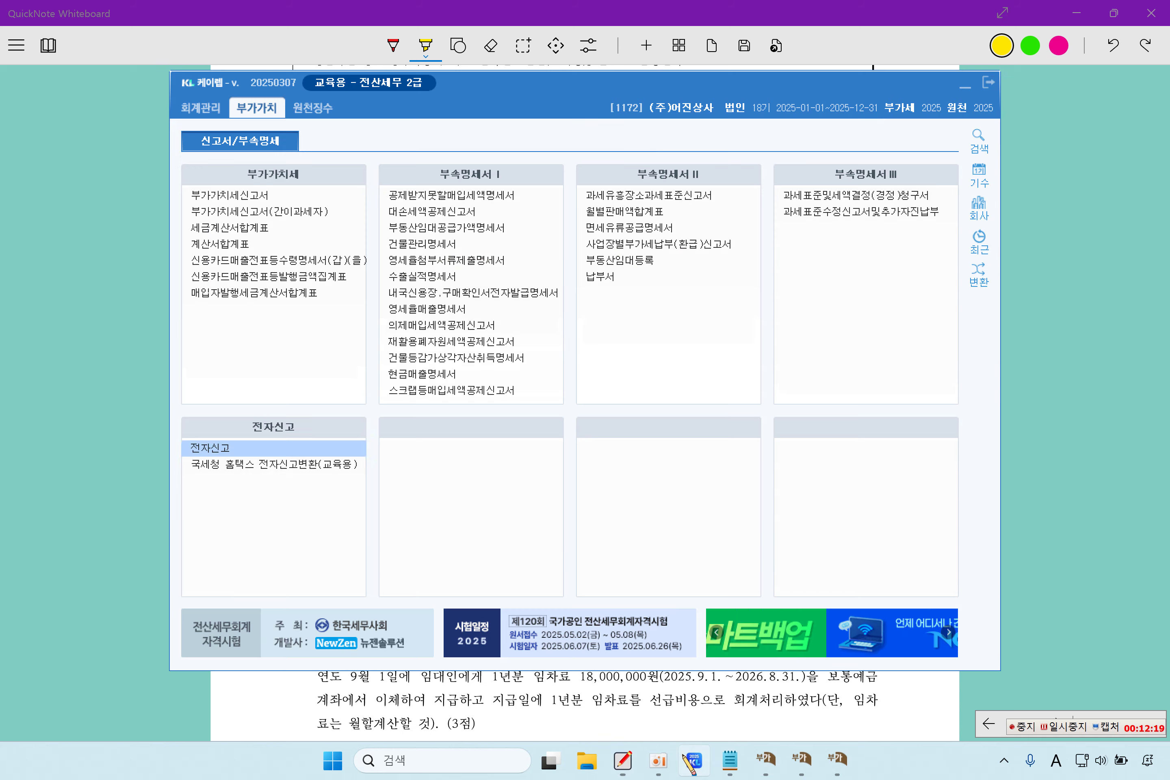
pyautogui.click(200, 107)
pyautogui.click(233, 197)
pyautogui.write('12')
pyautogui.press('Return')
pyautogui.write('31')
pyautogui.press('Return')
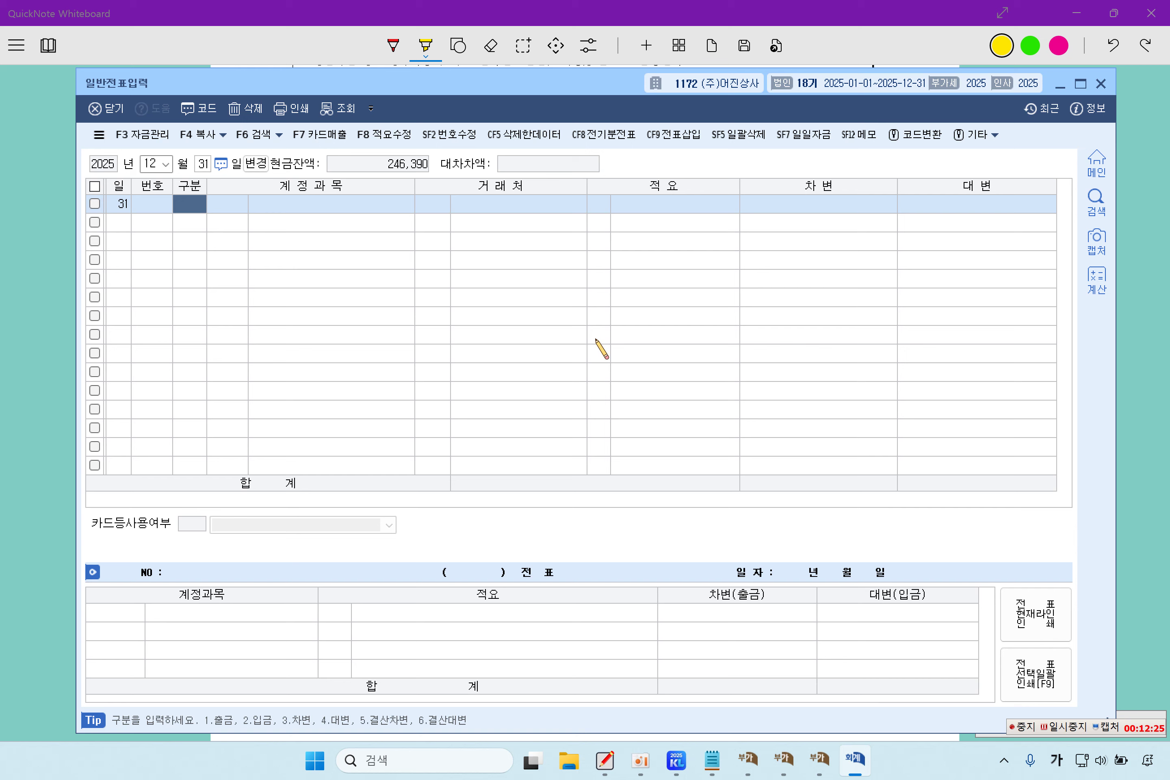
# Enter a December 31 debit line for 보통예금 (0103) with an amount of 5,700,000
pyautogui.write('3')
pyautogui.press('Return')
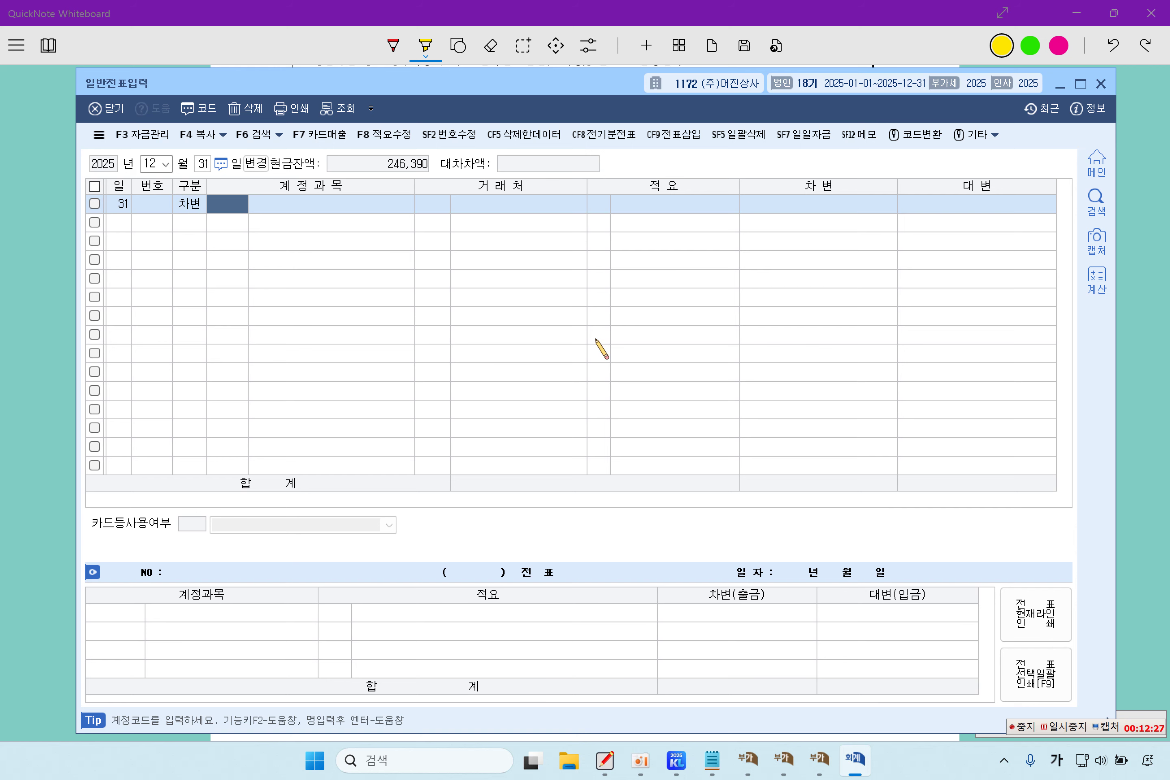
pyautogui.press('F2')
pyautogui.write('보')
pyautogui.press('Escape')
pyautogui.press('F2')
pyautogui.write('보통ㅇ')
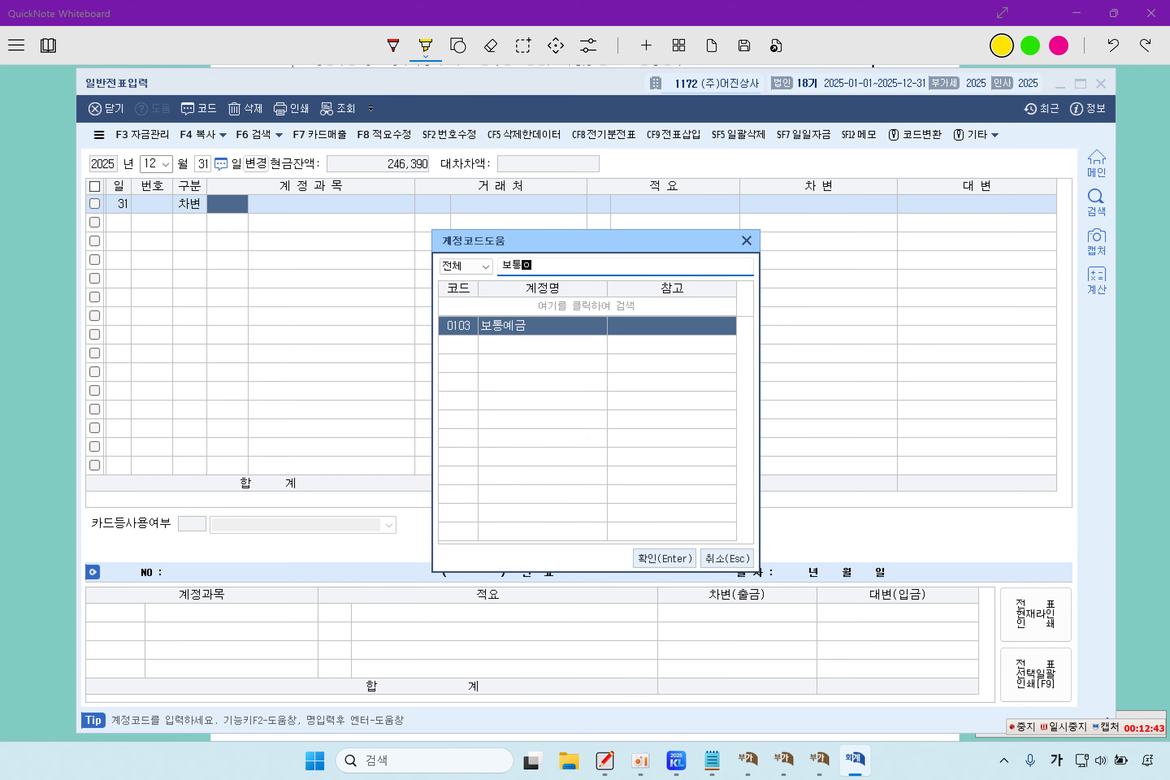
pyautogui.press('Return')
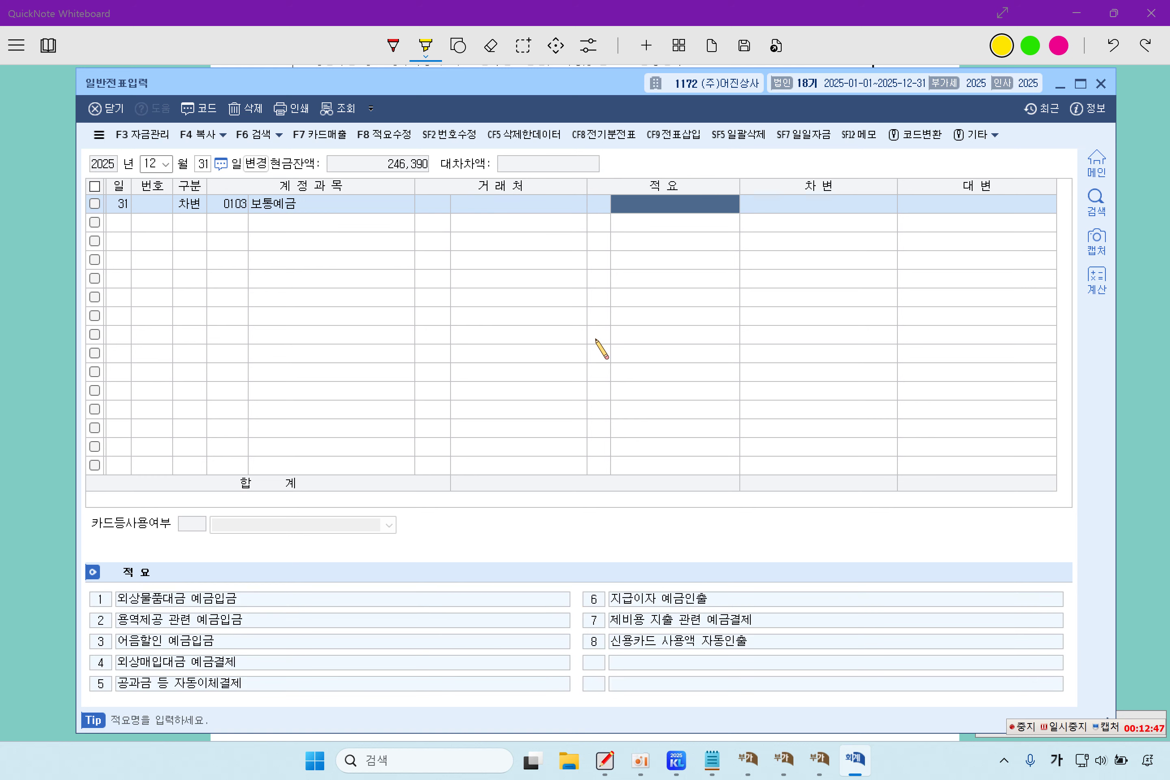
pyautogui.write('570')
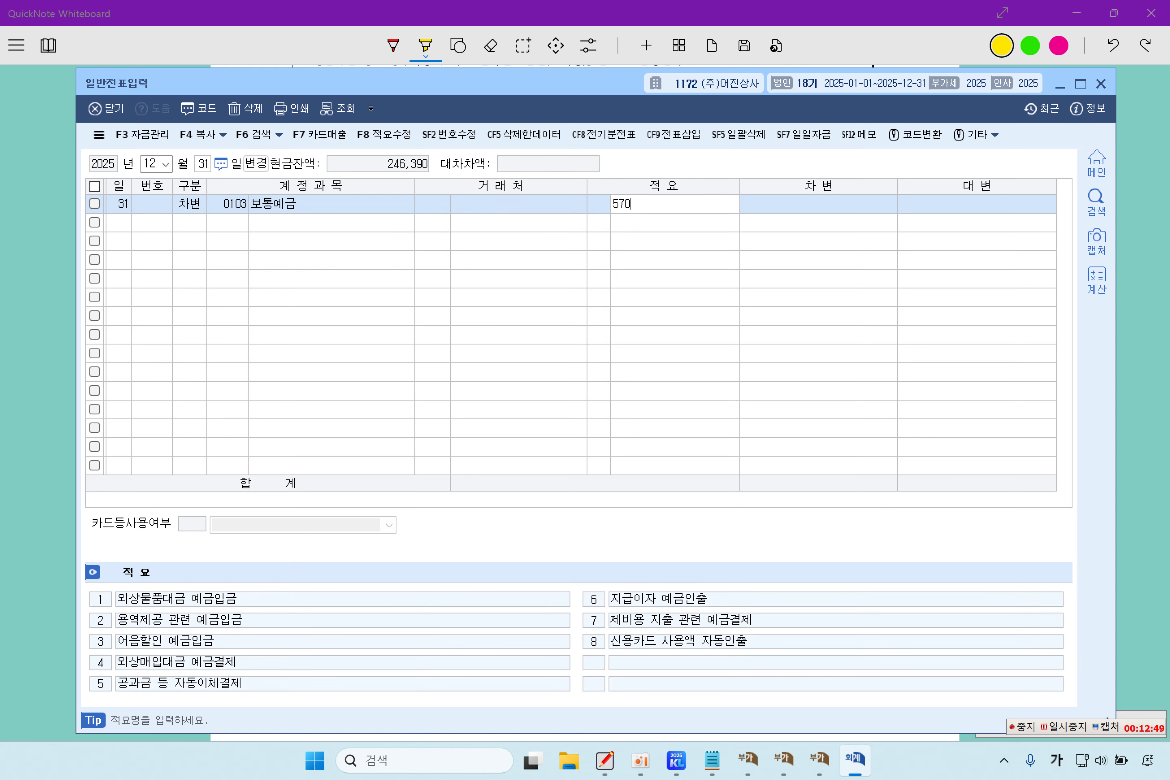
pyautogui.press('Return')
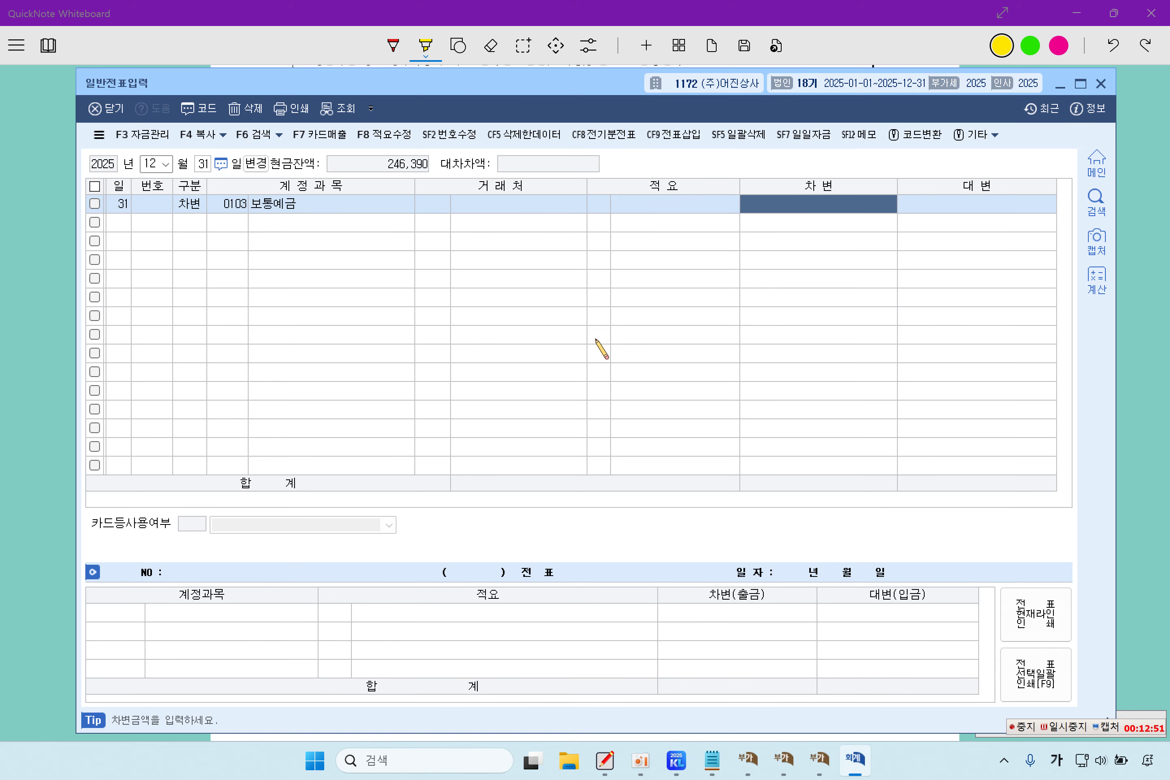
pyautogui.write('57')
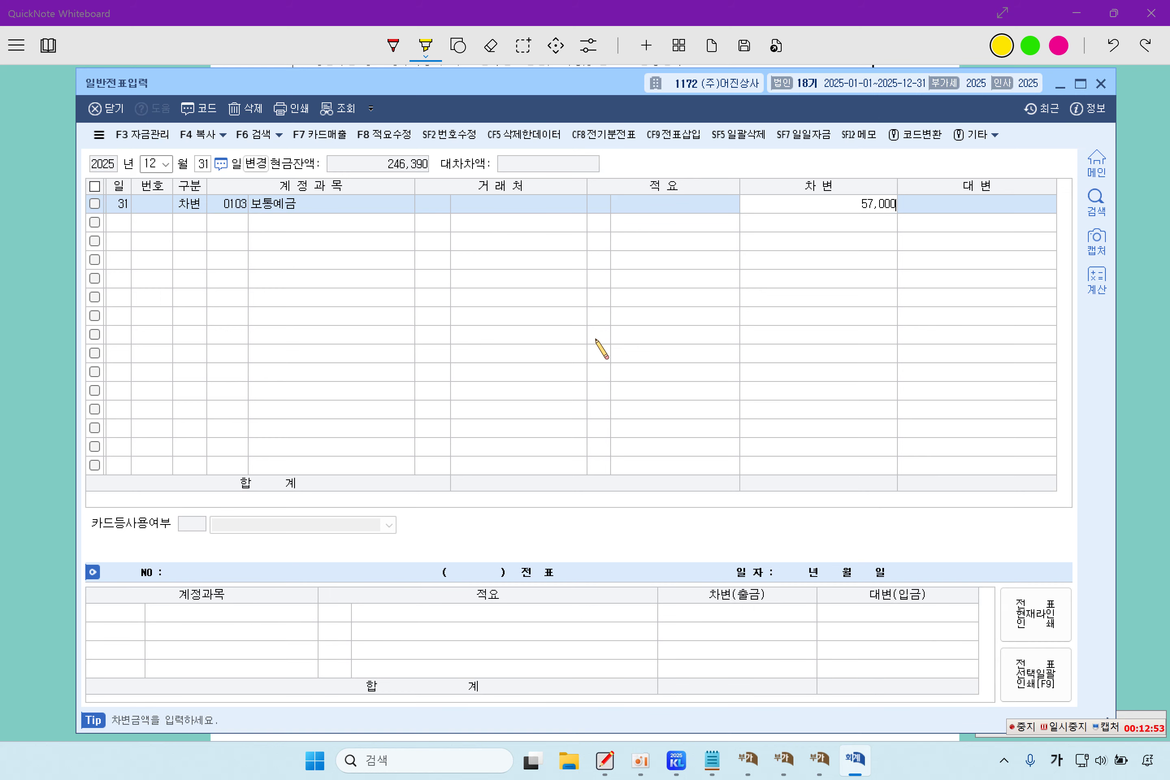
pyautogui.press('Return')
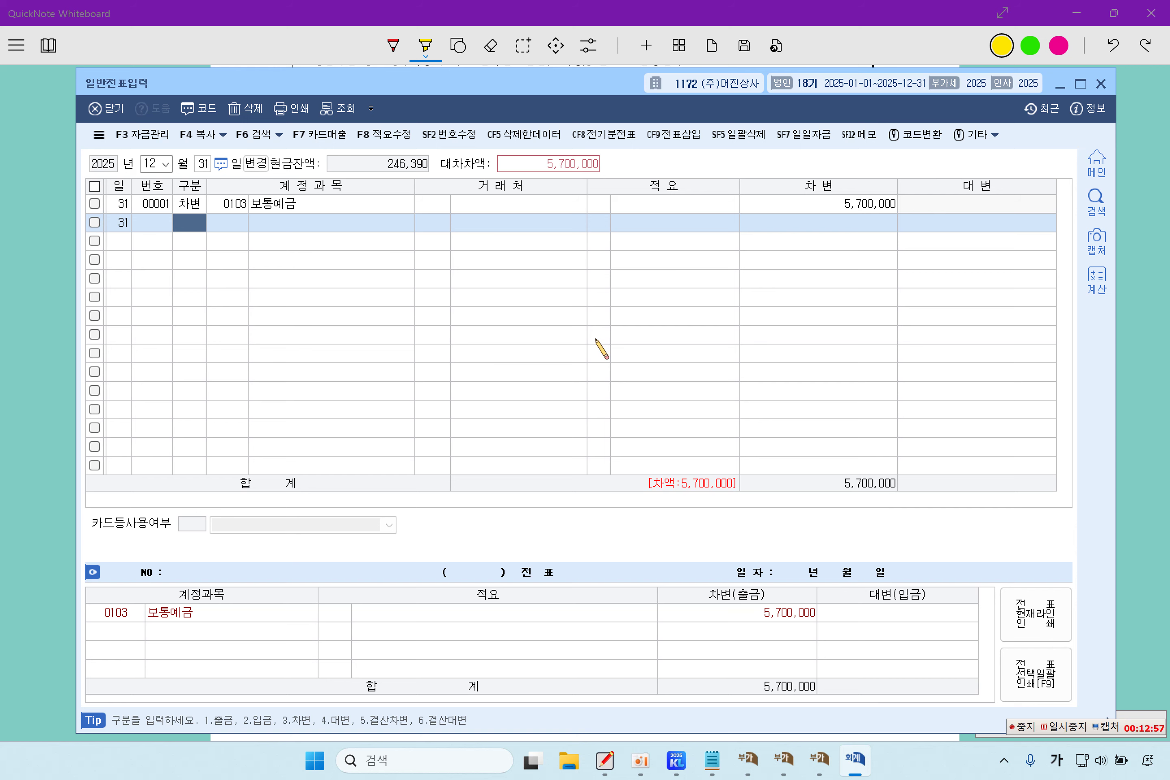
# Enter the matching credit line for 단기차입금 (0260) with counterparty 국민은행 and amount 5,700,000
pyautogui.write('4단기차')
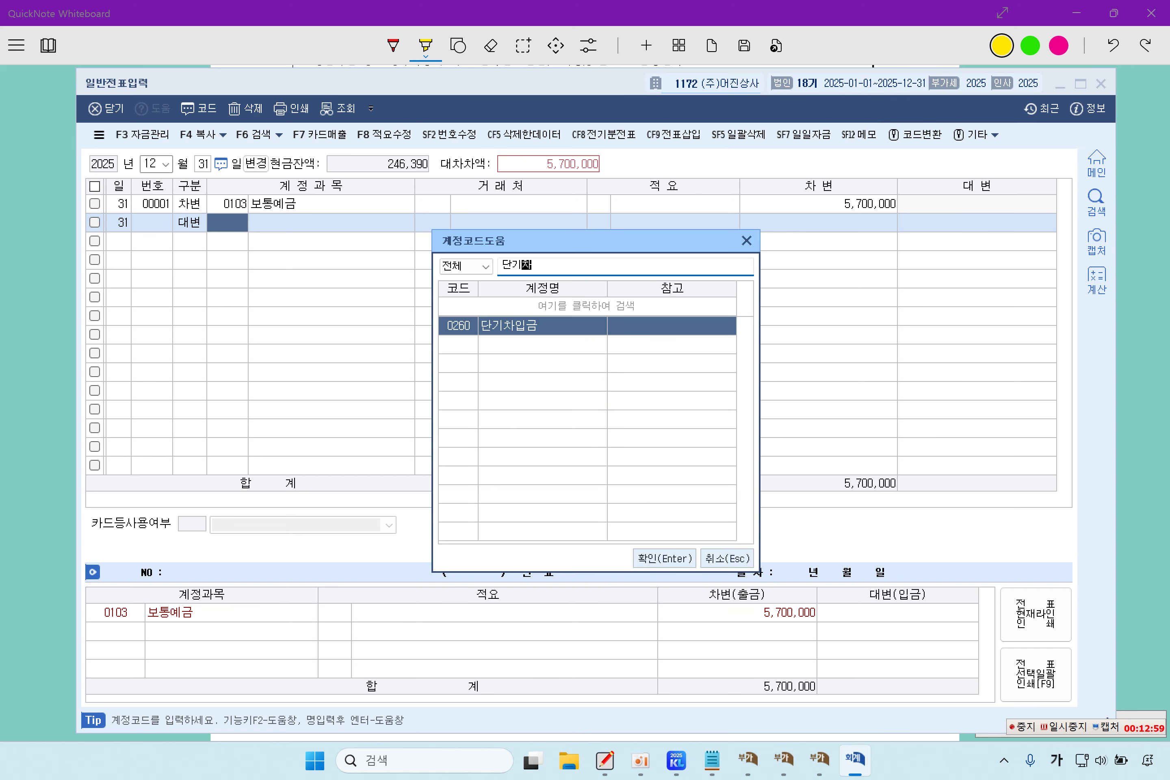
pyautogui.press('Return')
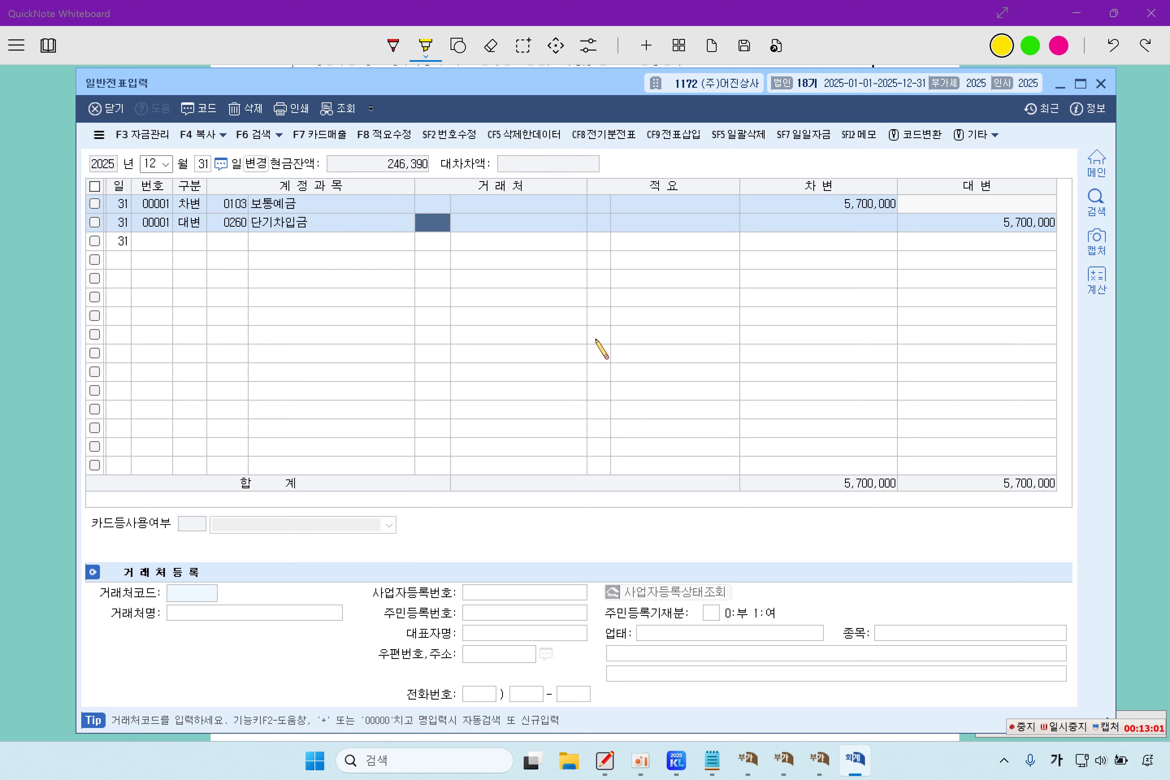
pyautogui.press('F2')
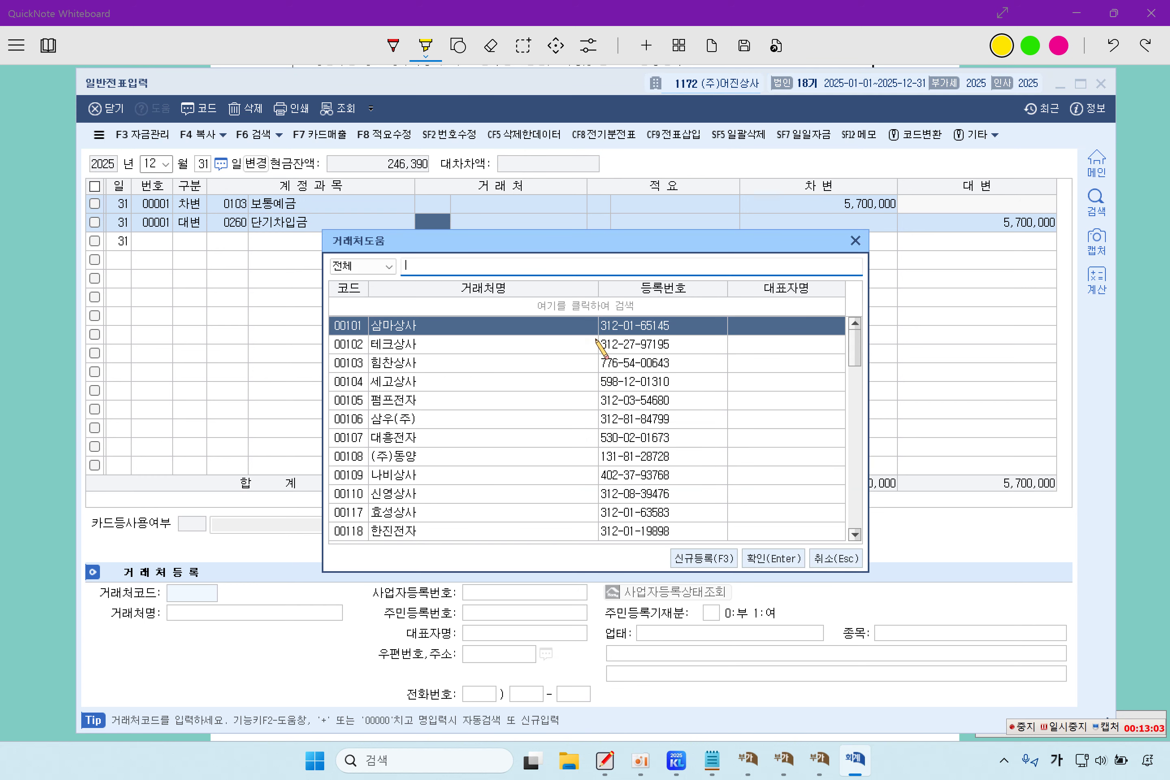
pyautogui.write('국민')
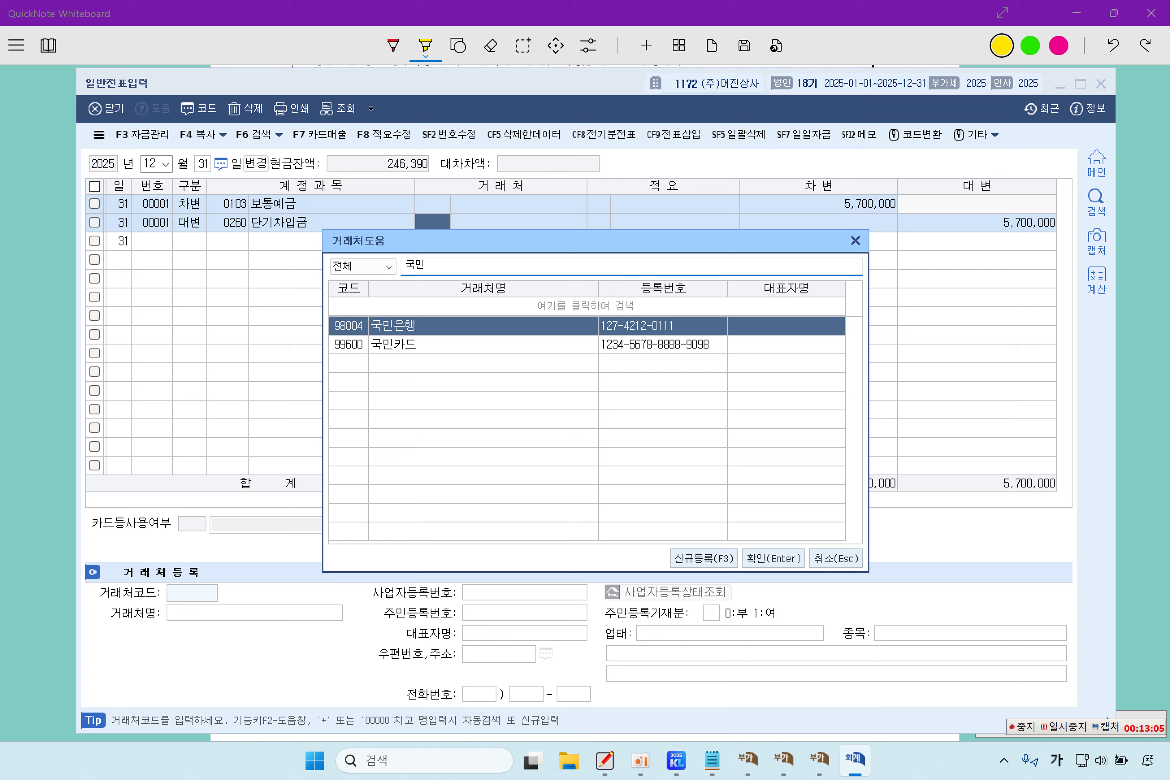
pyautogui.write('은')
pyautogui.press('Return')
pyautogui.press('Return')
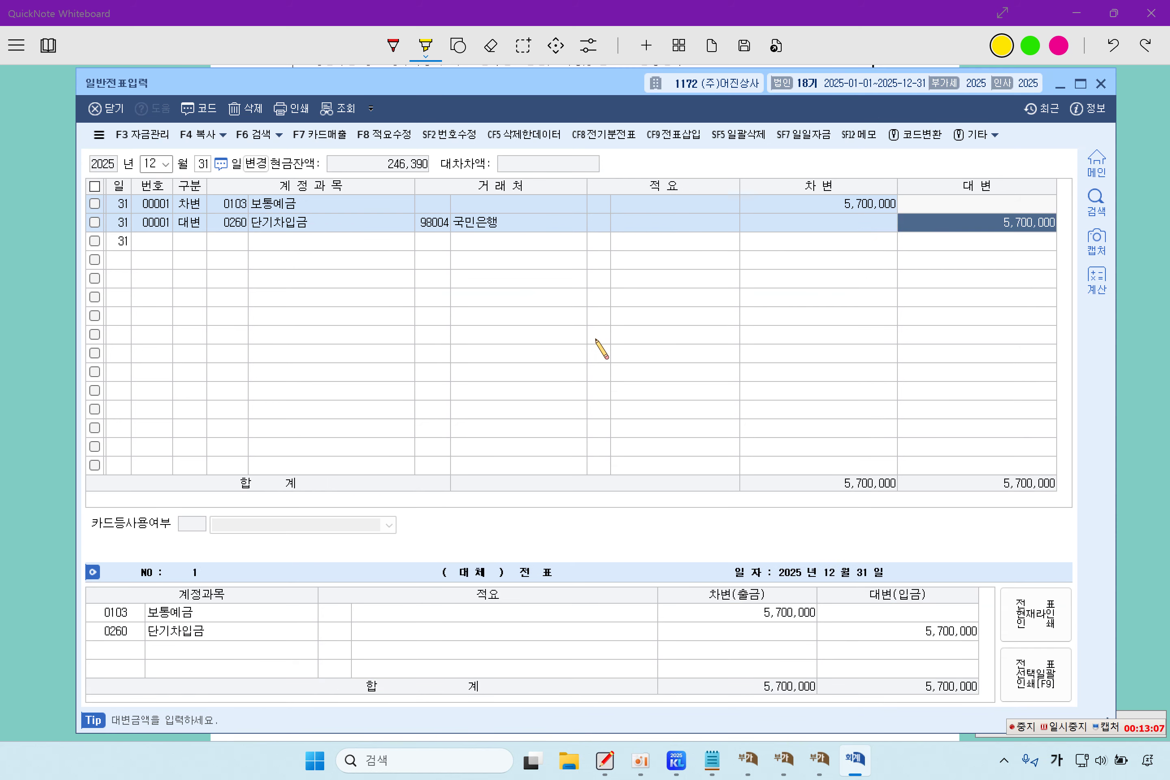
pyautogui.press('Return')
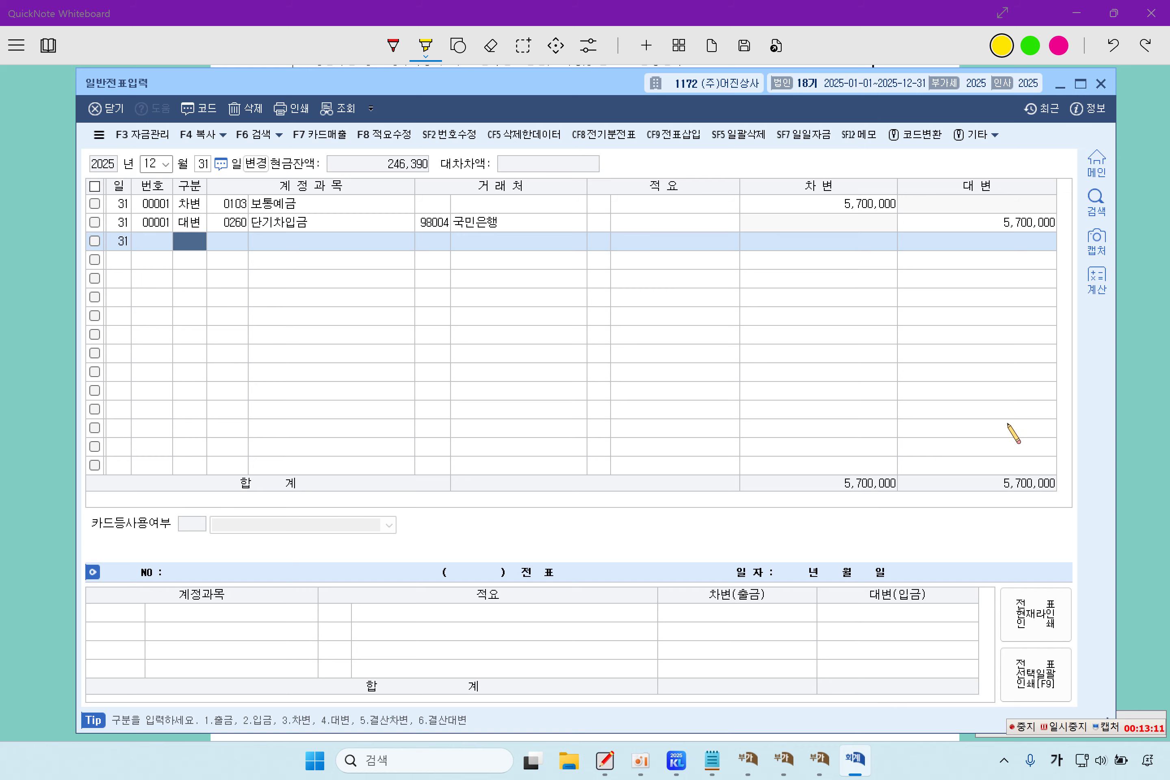
# Switch to the whiteboard and highlight 거래처 INSIDEOUT, 외상매입금 60,250,000, $50,000, 상되어 있 and 1,390원 in 문제4 [2]
pyautogui.click(60, 464)
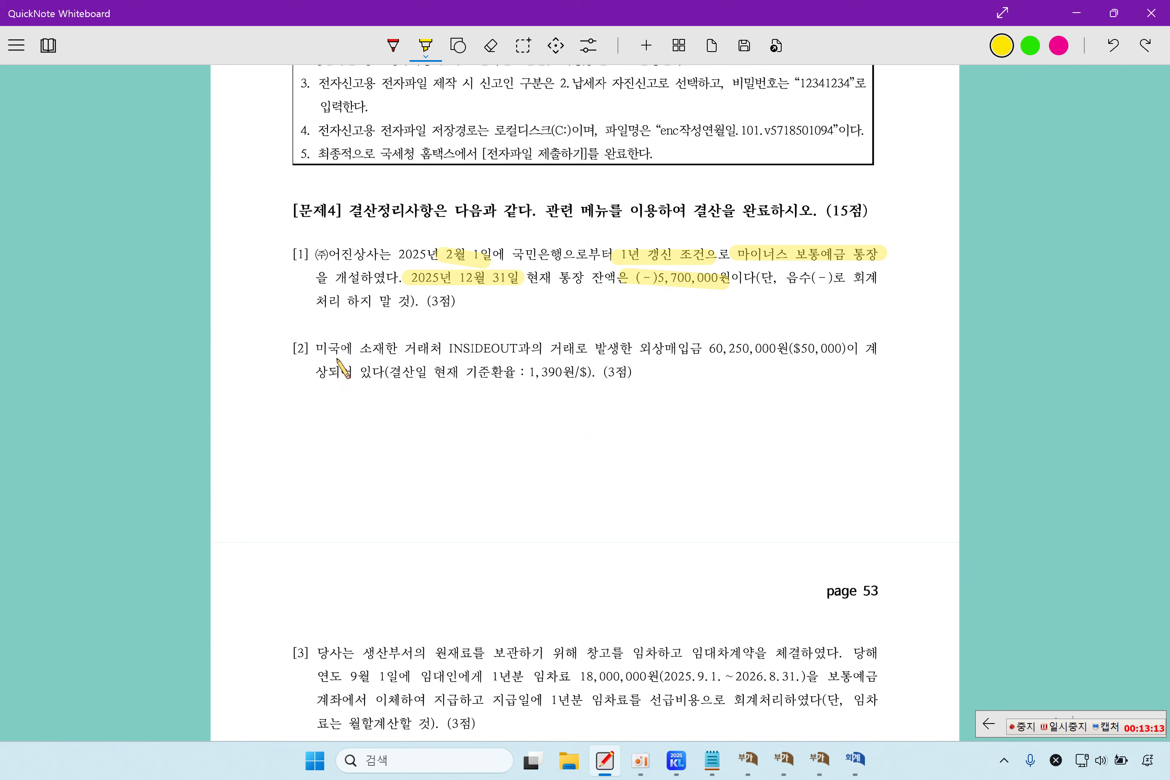
pyautogui.moveTo(406, 349); pyautogui.dragTo(530, 348)
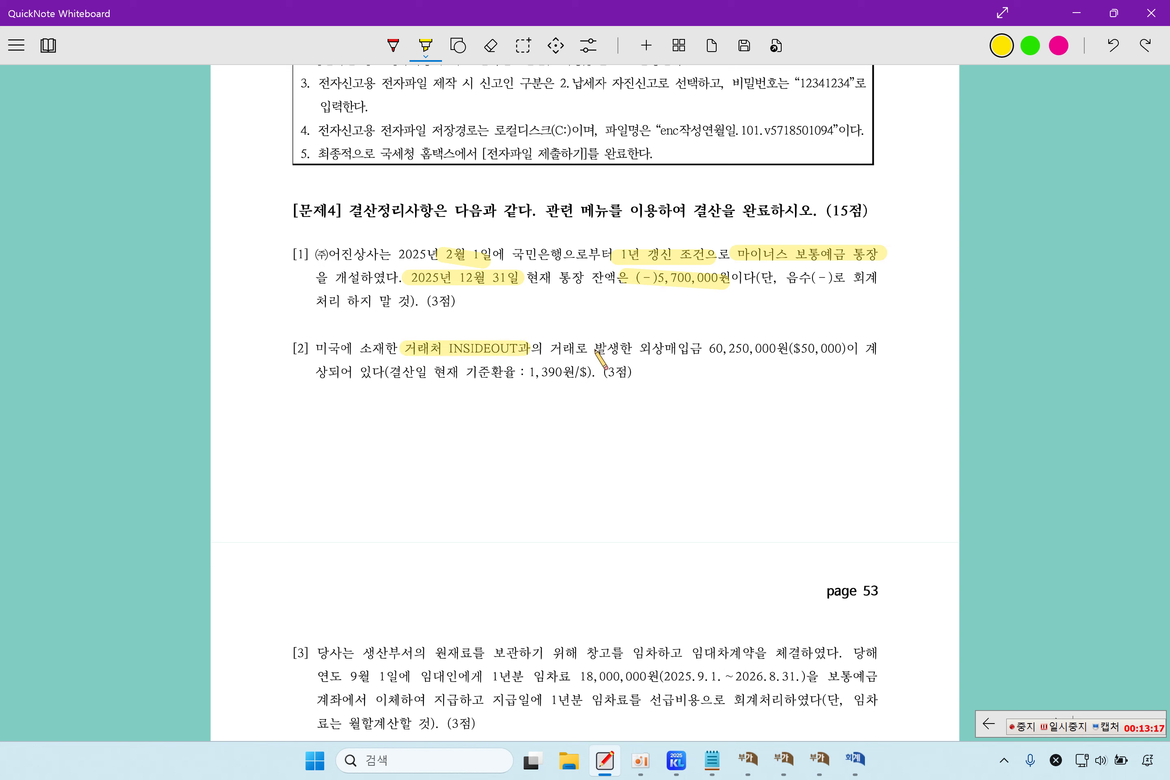
pyautogui.moveTo(640, 349); pyautogui.dragTo(774, 353)
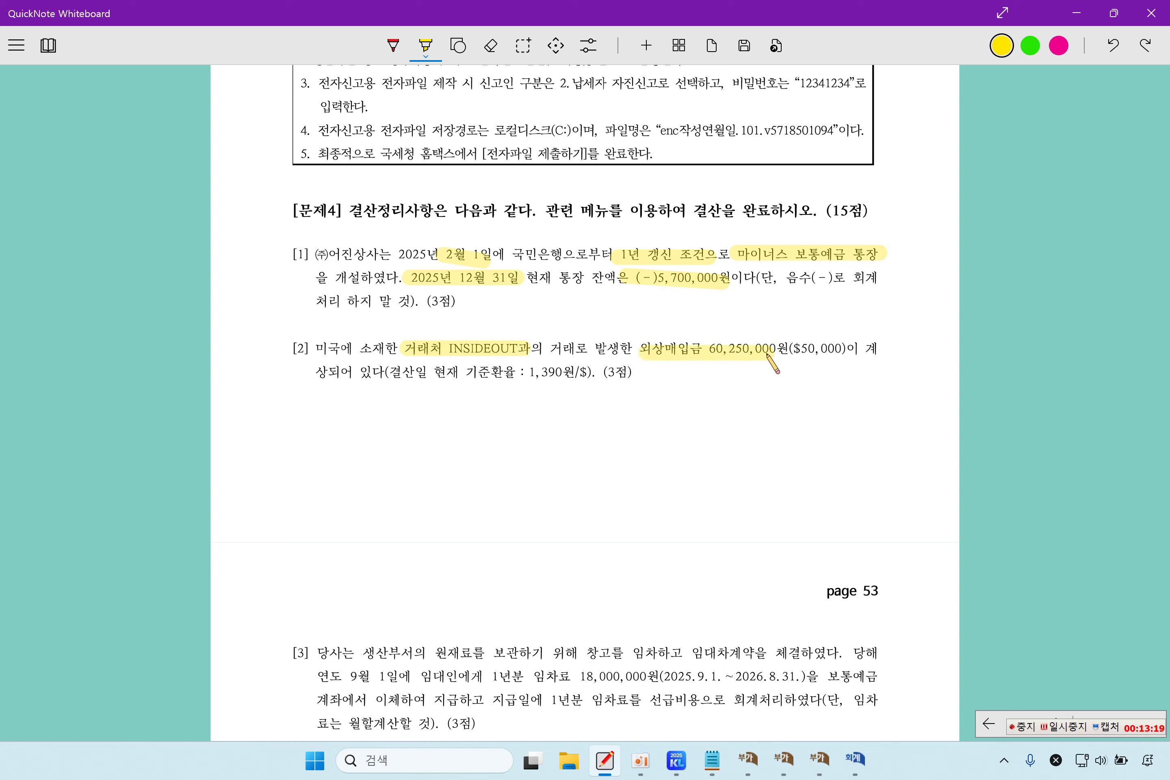
pyautogui.moveTo(313, 373); pyautogui.dragTo(371, 374)
pyautogui.moveTo(793, 349); pyautogui.dragTo(840, 349)
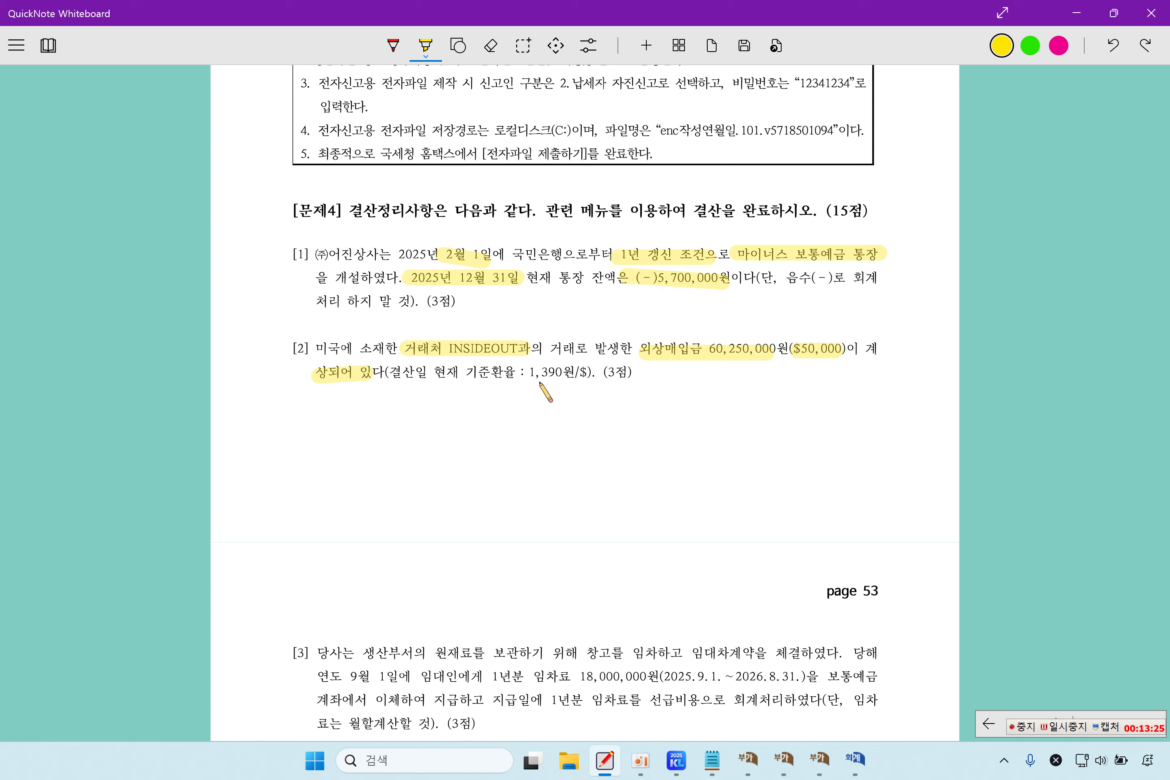
pyautogui.moveTo(520, 373); pyautogui.dragTo(566, 374)
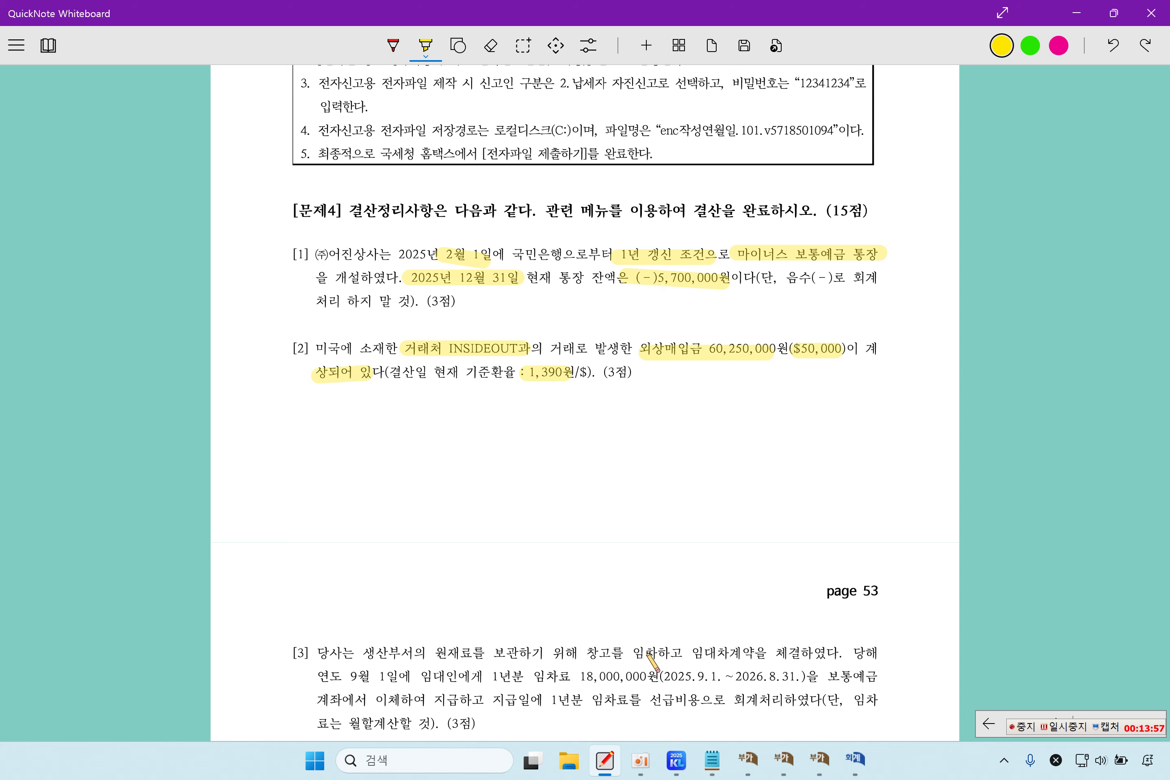
# Switch back to KcLep's 일반전표입력 and enter a December 31 debit line for 외화환산손실 (0955) with amount 9,250,000
pyautogui.moveTo(855, 759)
pyautogui.click(834, 660)
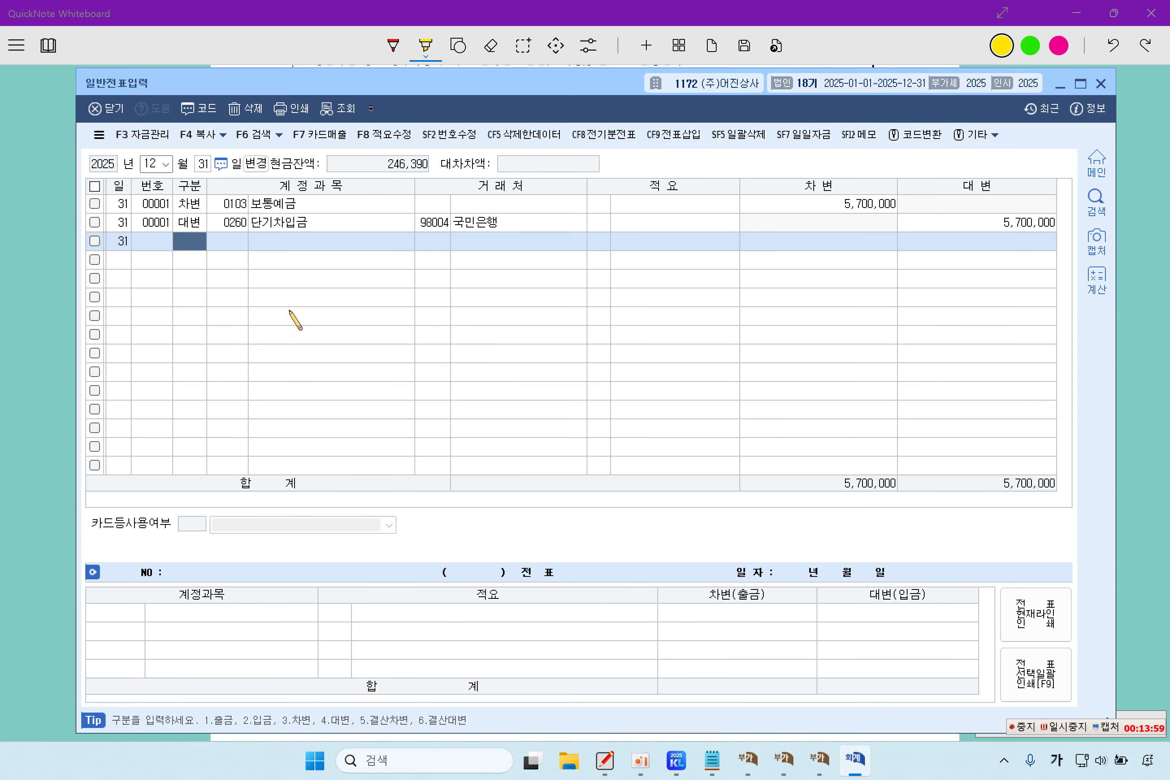
pyautogui.click(191, 242)
pyautogui.write('3')
pyautogui.press('Return')
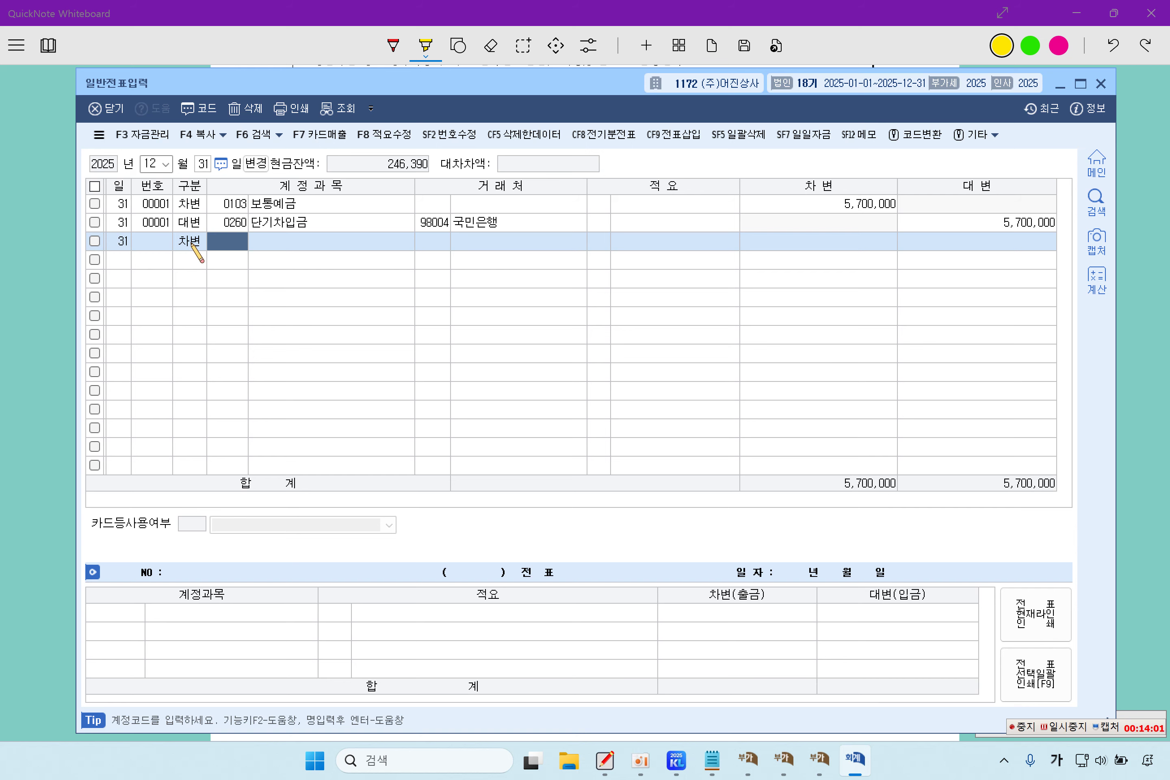
pyautogui.press('F2')
pyautogui.write('외화환ㅅ')
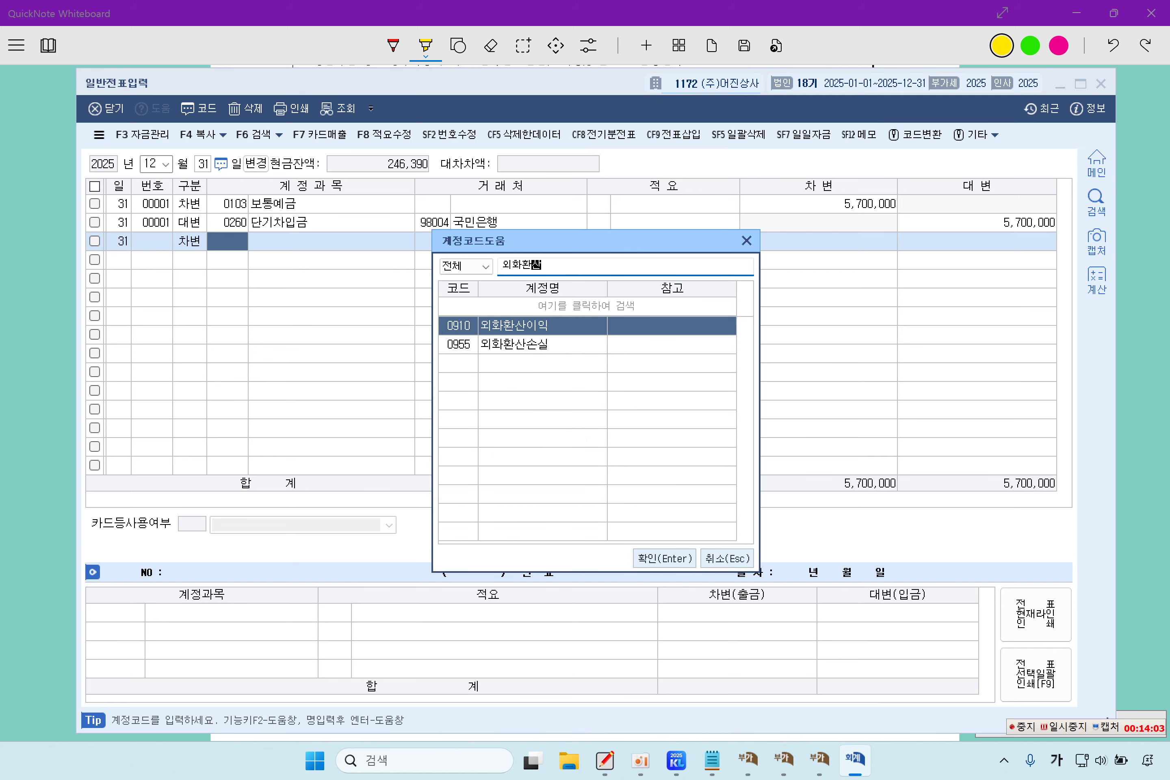
pyautogui.press('Down')
pyautogui.press('Return')
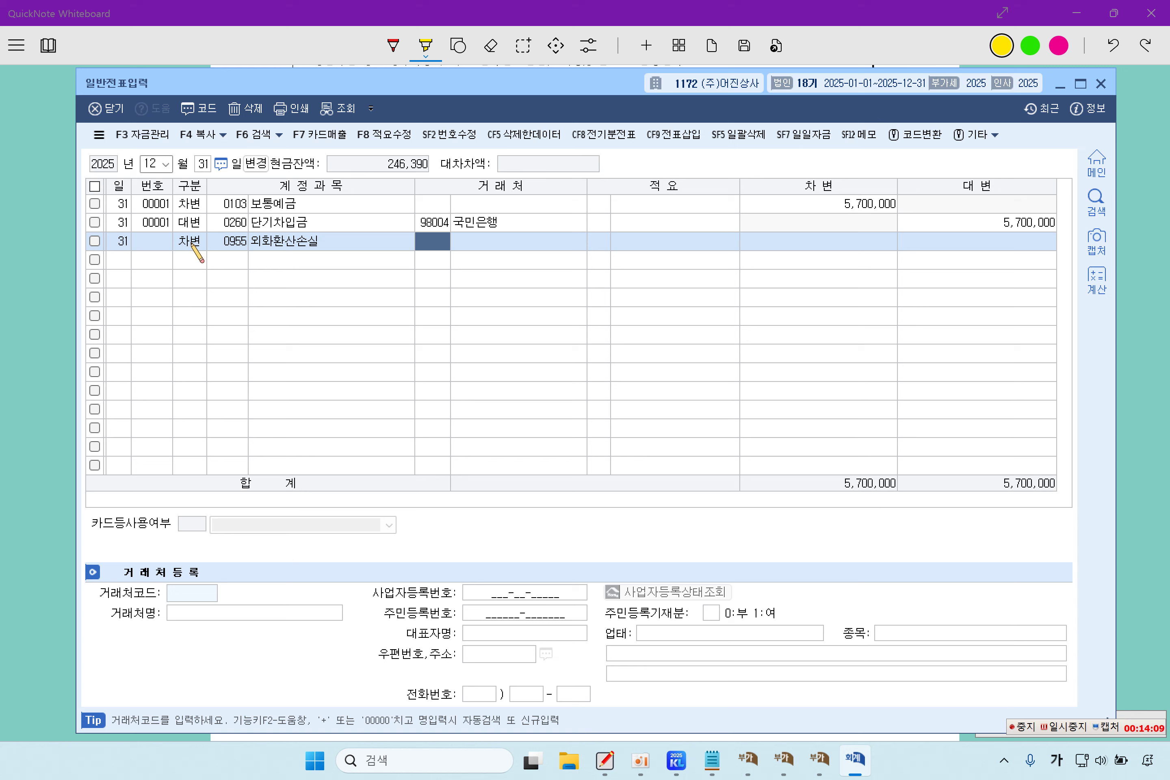
pyautogui.press('Return')
pyautogui.press('Return')
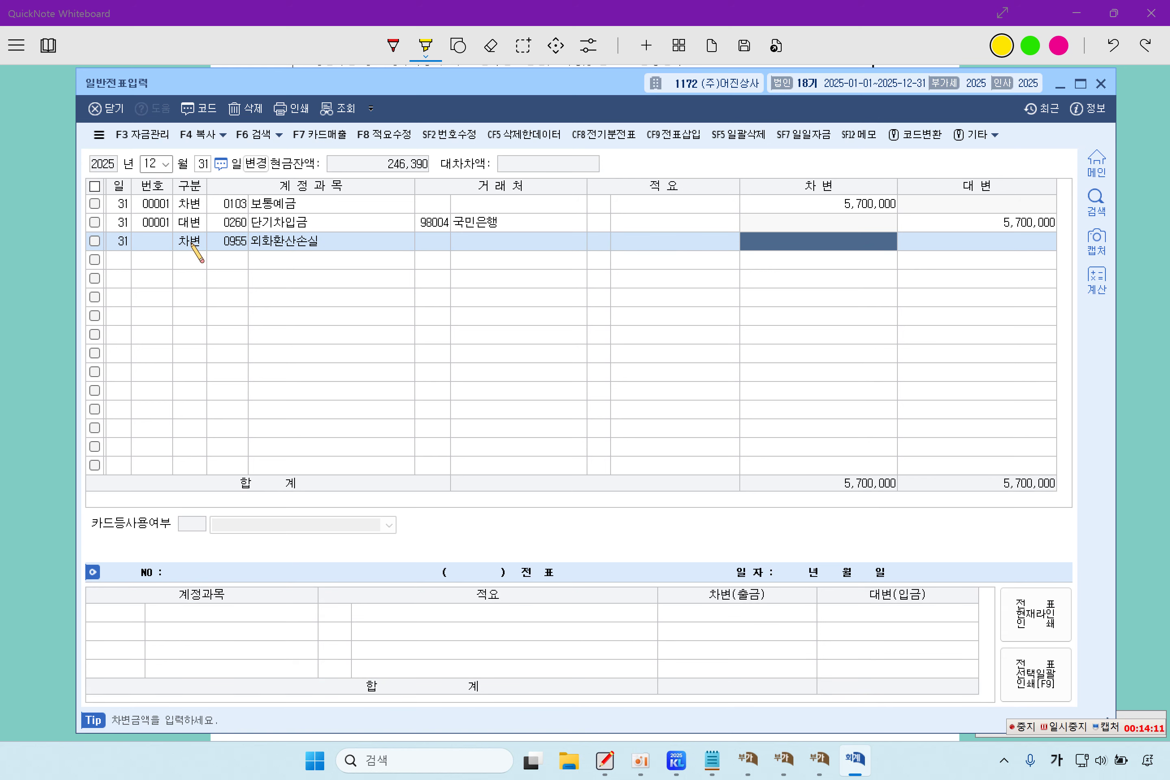
pyautogui.write('9250000')
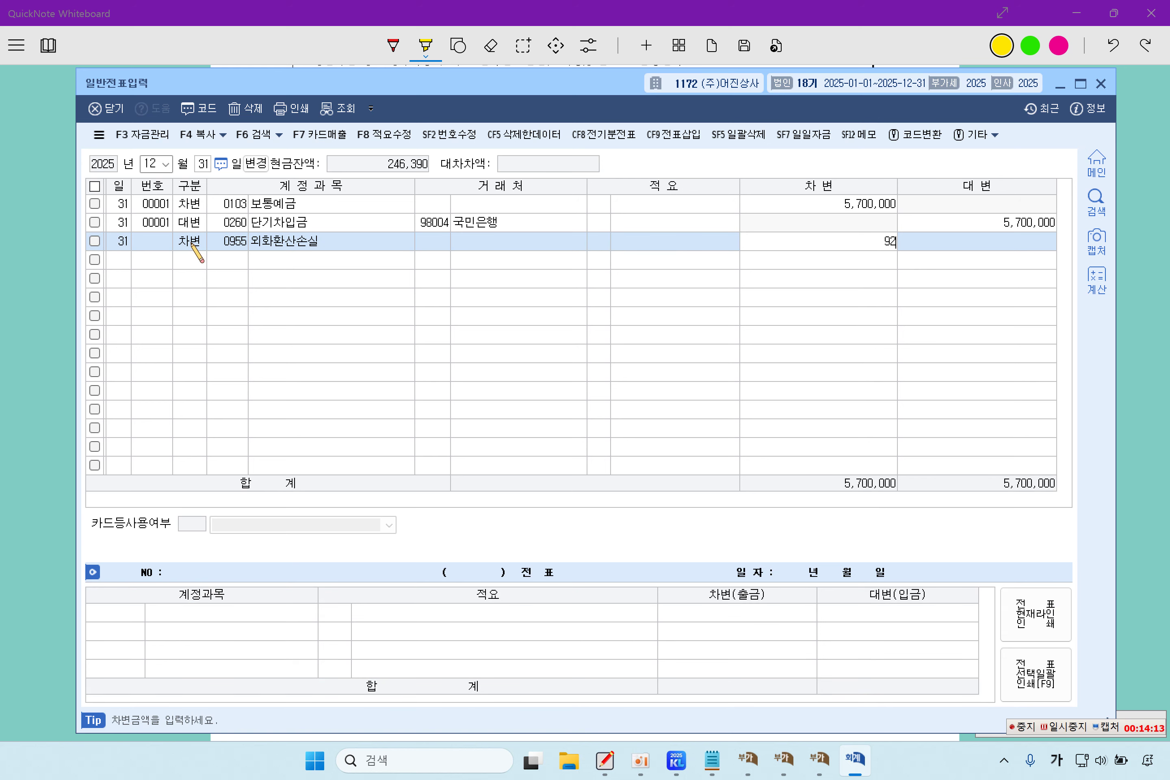
pyautogui.press('Return')
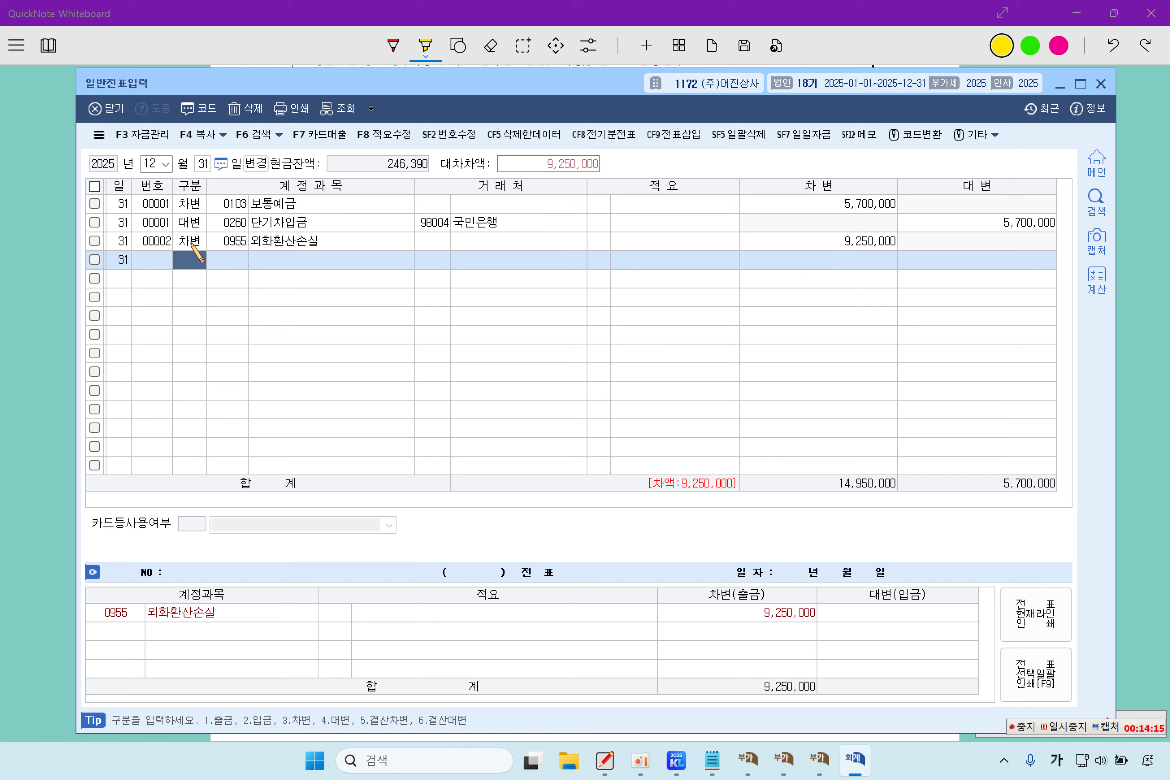
# Enter the matching credit line for 외상매입금 (0251) with counterparty INSIDEOUT and amount 9,250,000, and select the voucher to review it
pyautogui.write('4')
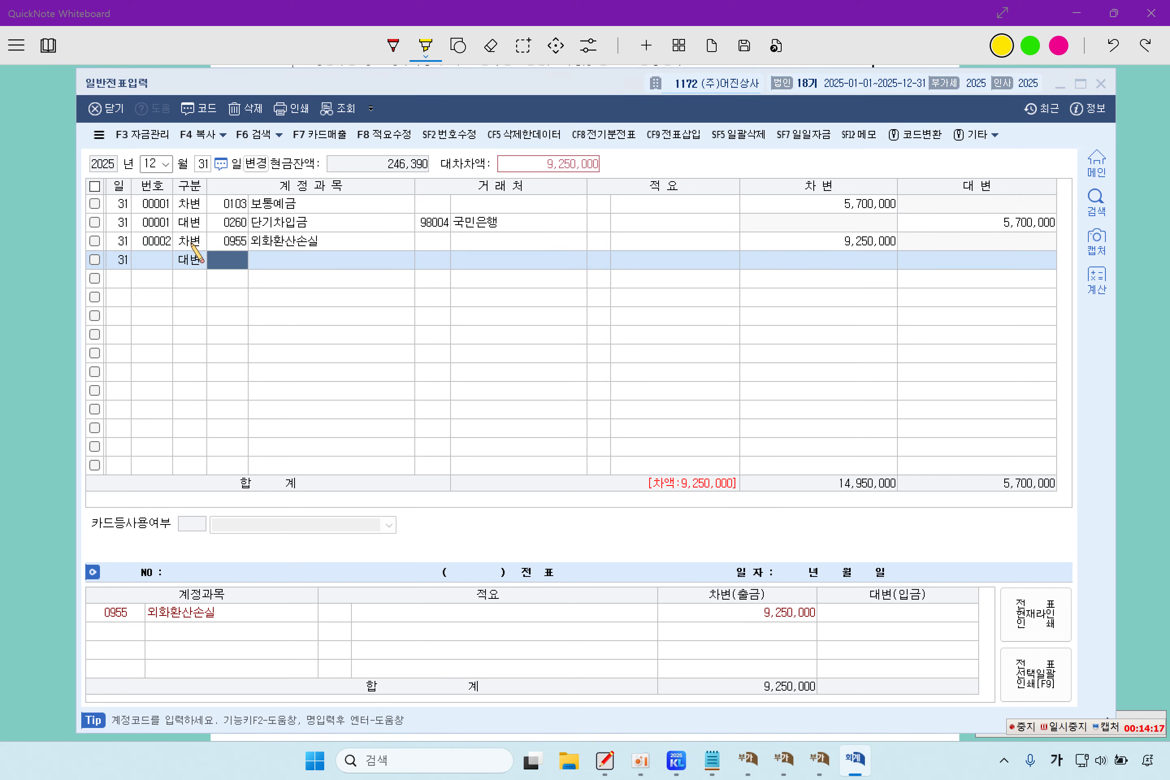
pyautogui.press('F2')
pyautogui.write('외상매입금')
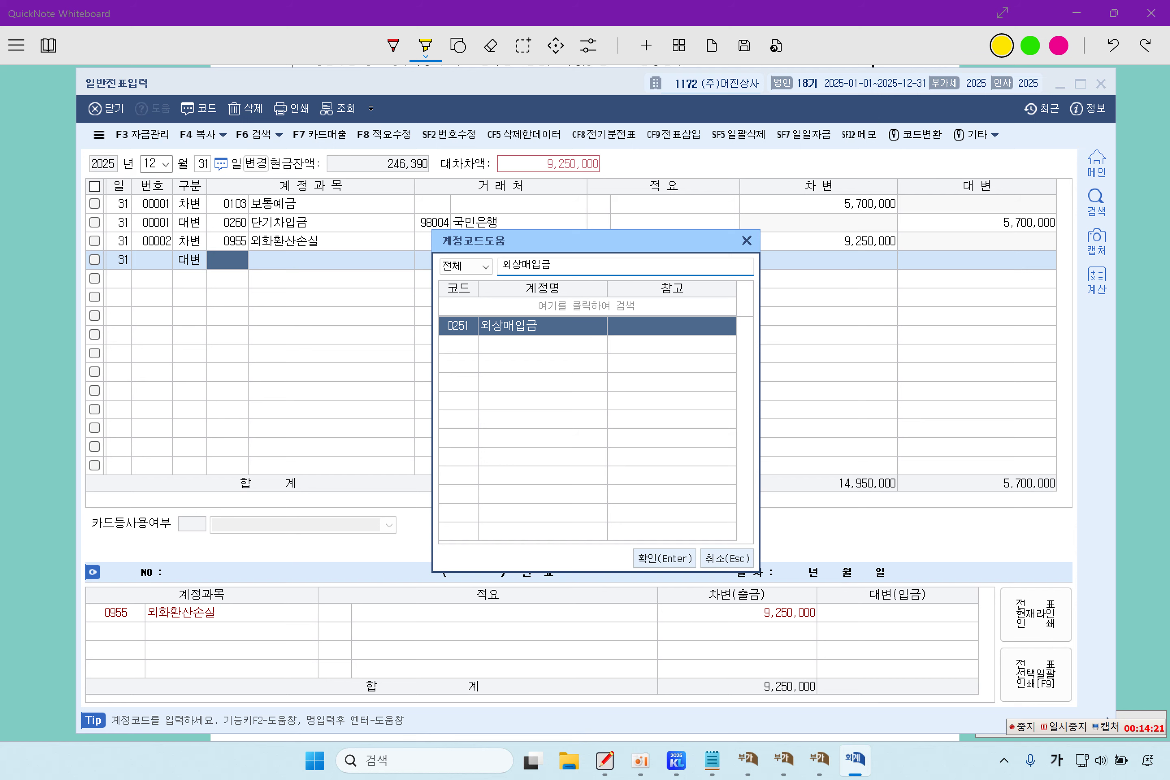
pyautogui.press('Return')
pyautogui.press('F2')
pyautogui.write('ㄱ')
pyautogui.press('BackSpace')
pyautogui.press('BackSpace')
pyautogui.press('Hangul')
pyautogui.write('in')
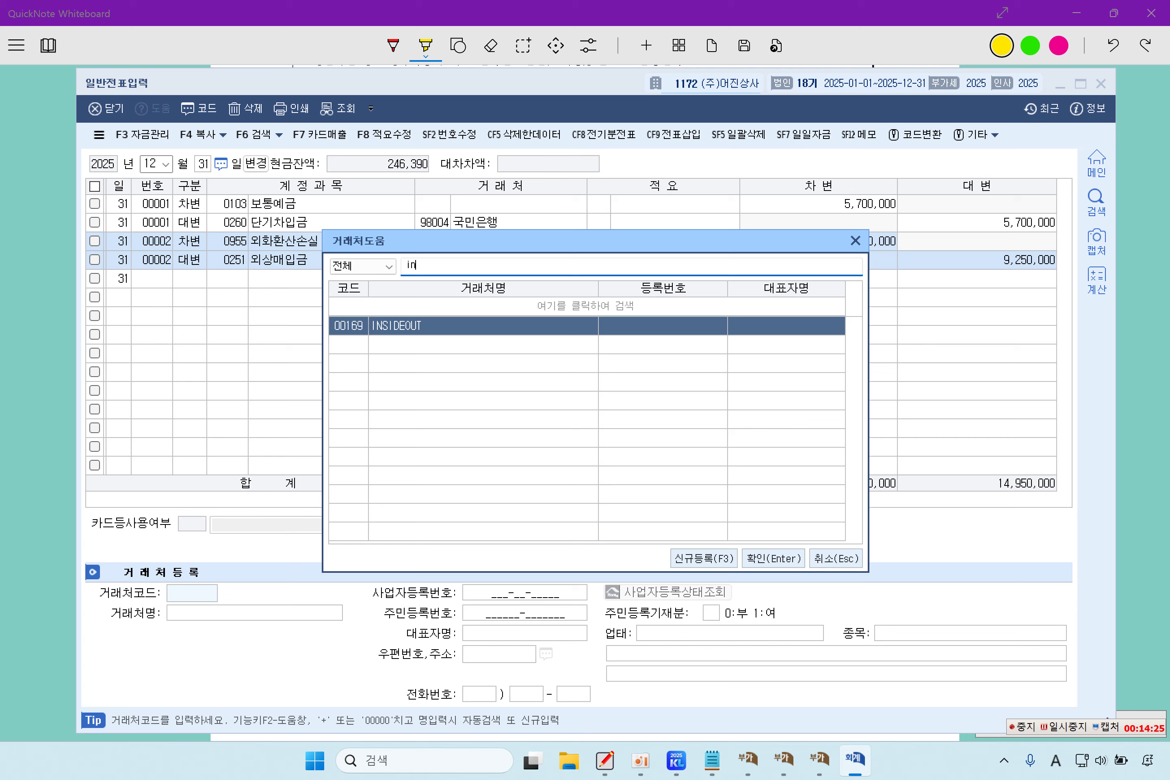
pyautogui.press('Return')
pyautogui.press('Return')
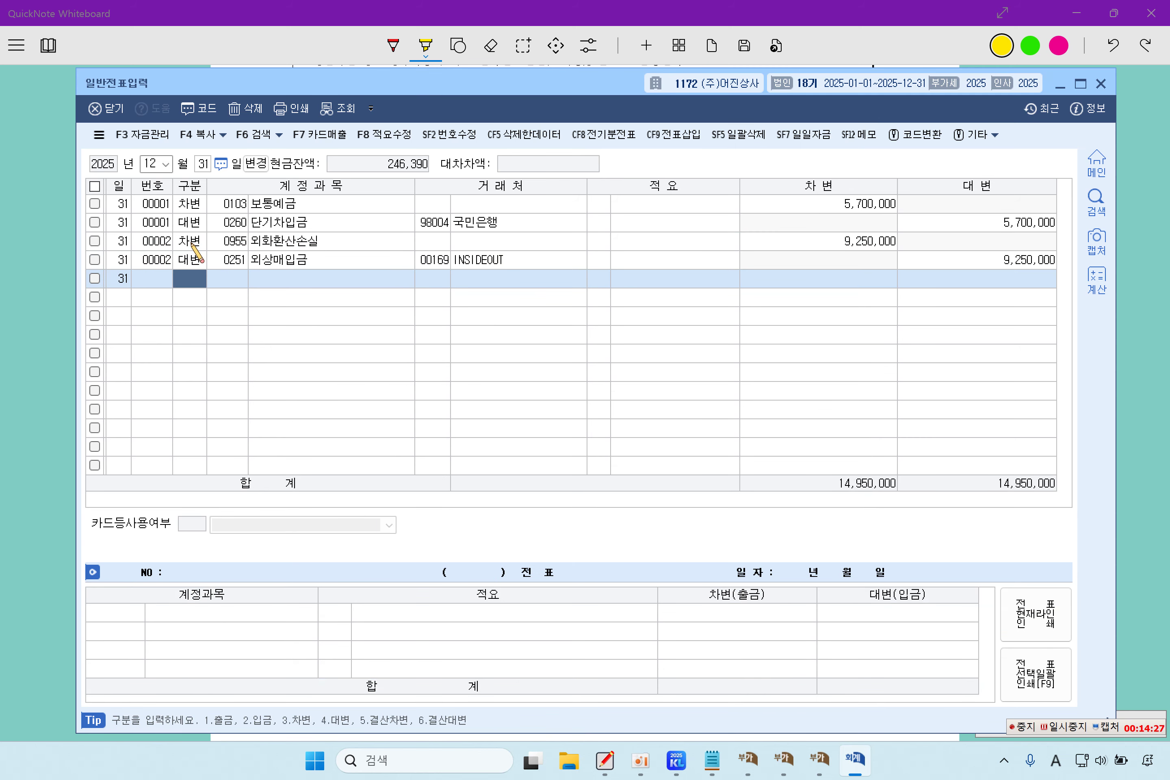
pyautogui.click(192, 243)
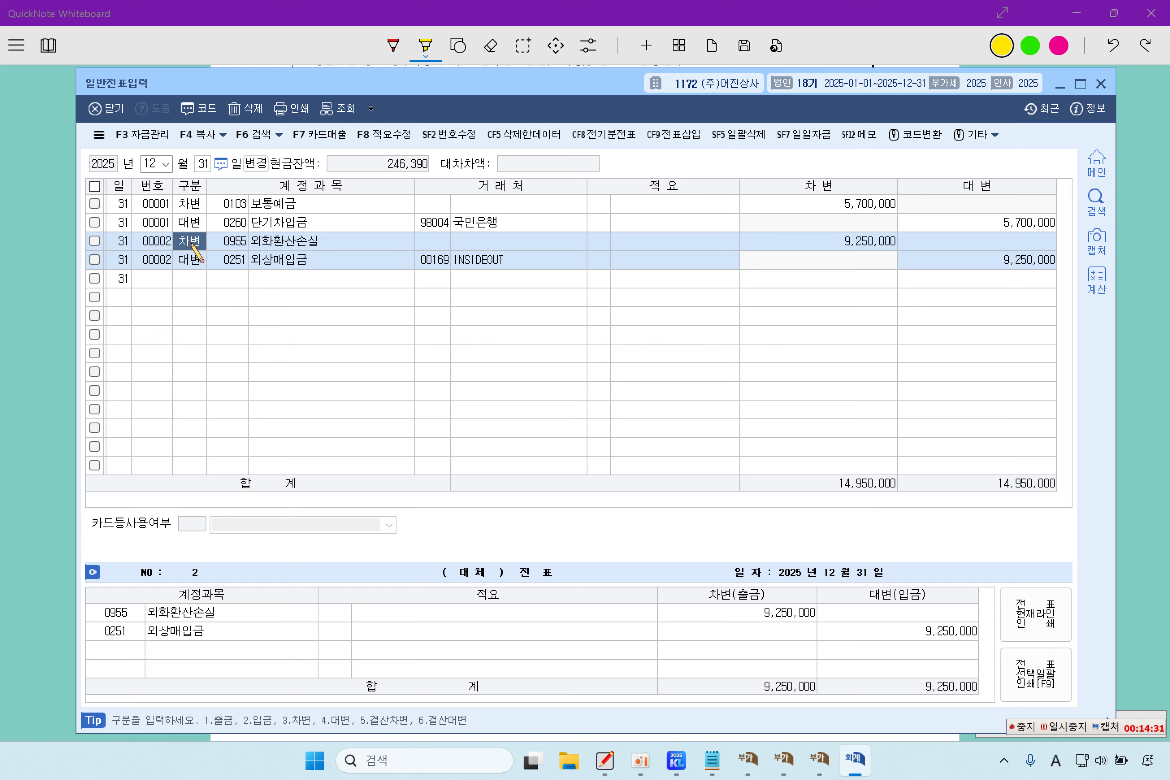
# Switch to the whiteboard and highlight 창고를 임차하고, 9월 1일에 and 1년분 임차료 18,000,000원 in 문제4 [3]
pyautogui.click(58, 305)
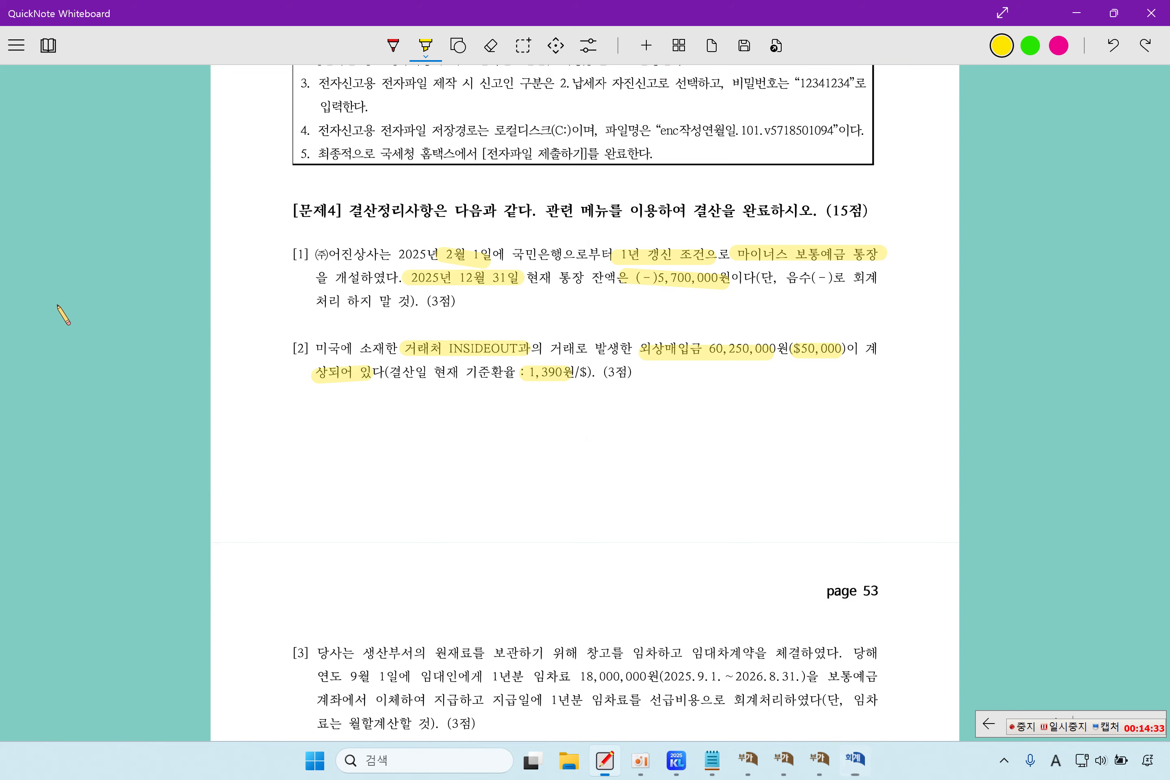
pyautogui.scroll(-6, 538, 536)
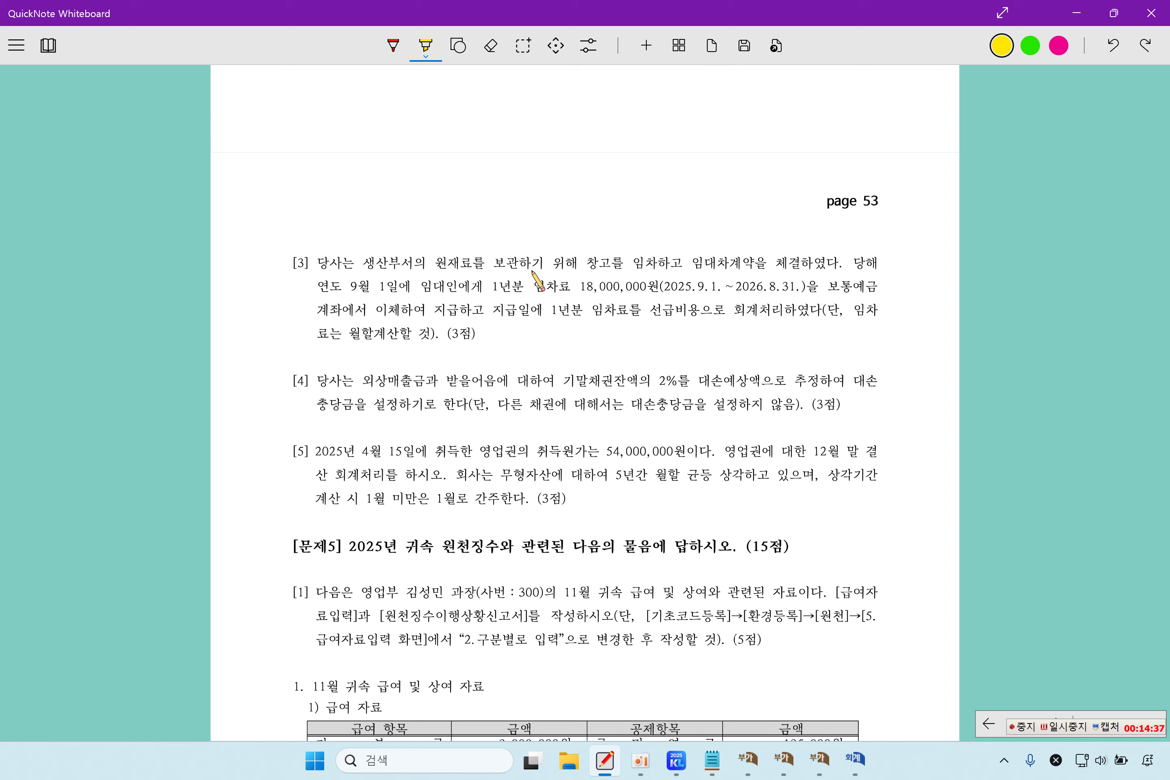
pyautogui.moveTo(590, 263); pyautogui.dragTo(692, 262)
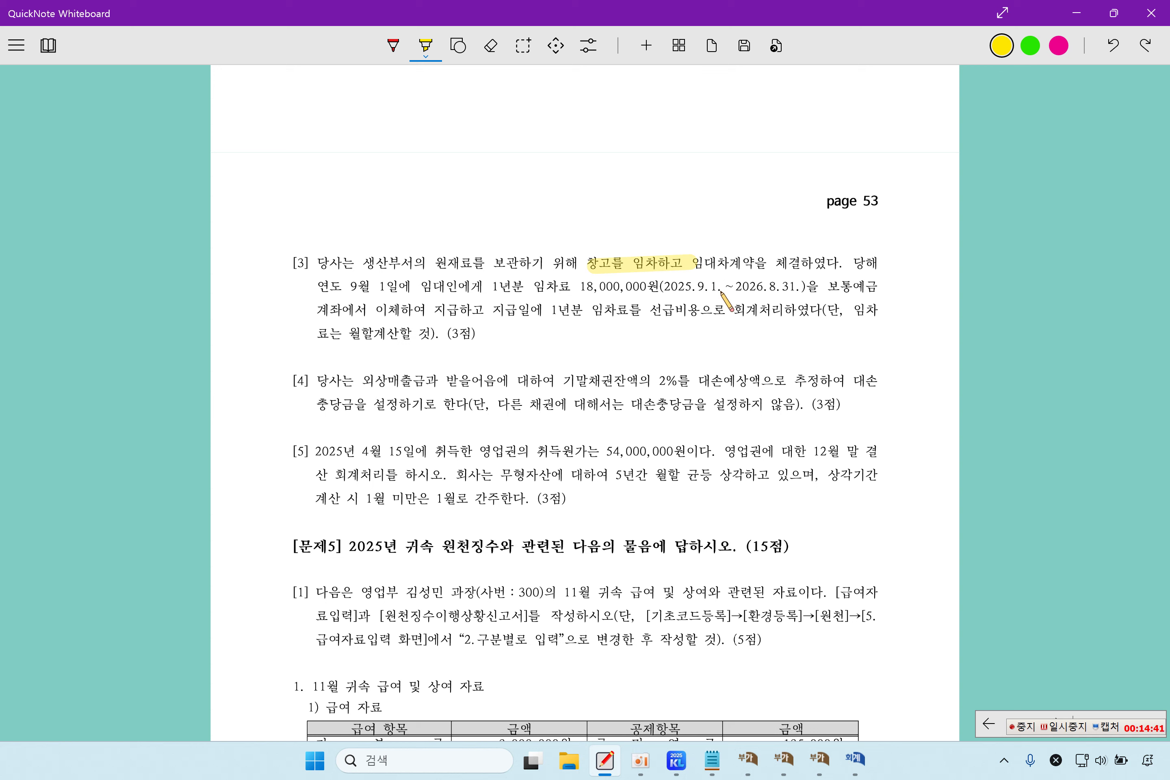
pyautogui.moveTo(348, 286); pyautogui.dragTo(410, 288)
pyautogui.moveTo(484, 286); pyautogui.dragTo(657, 286)
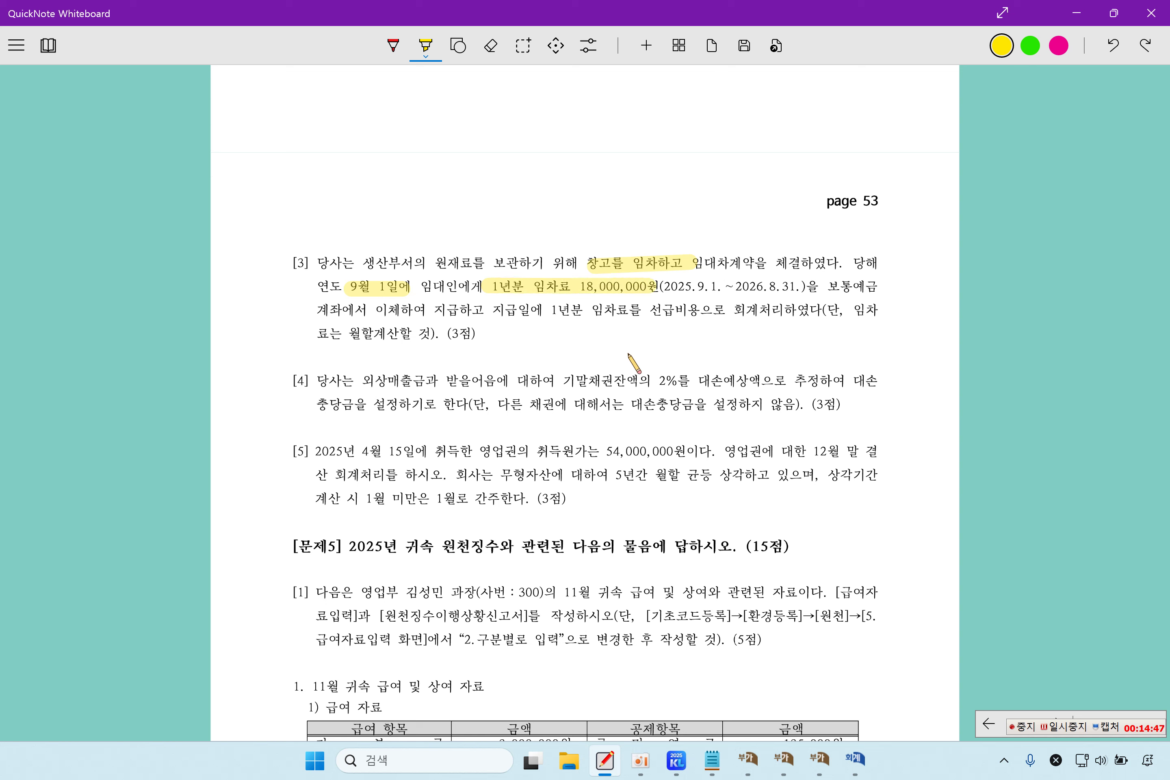
# Highlight 지급하고, 1년분 임차료, 선급비용 and the start date 2025.9.1. in 문제4 [3]
pyautogui.moveTo(434, 311); pyautogui.dragTo(477, 312)
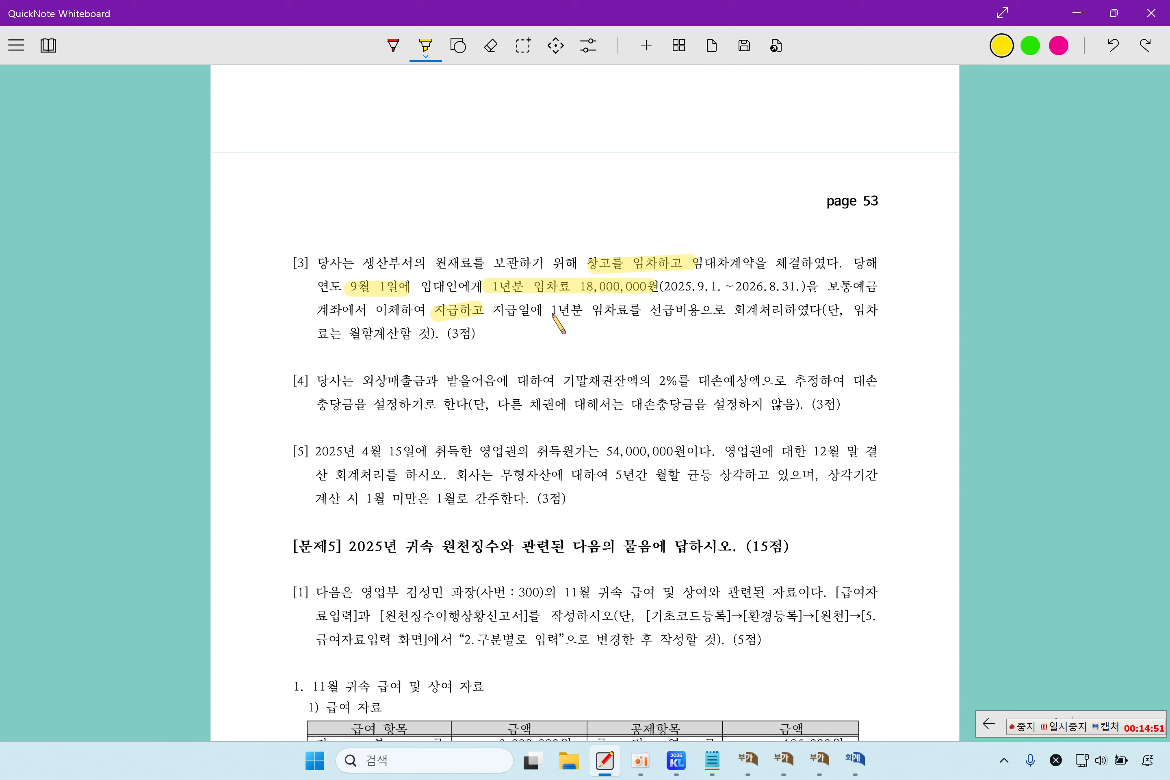
pyautogui.moveTo(553, 313); pyautogui.dragTo(637, 312)
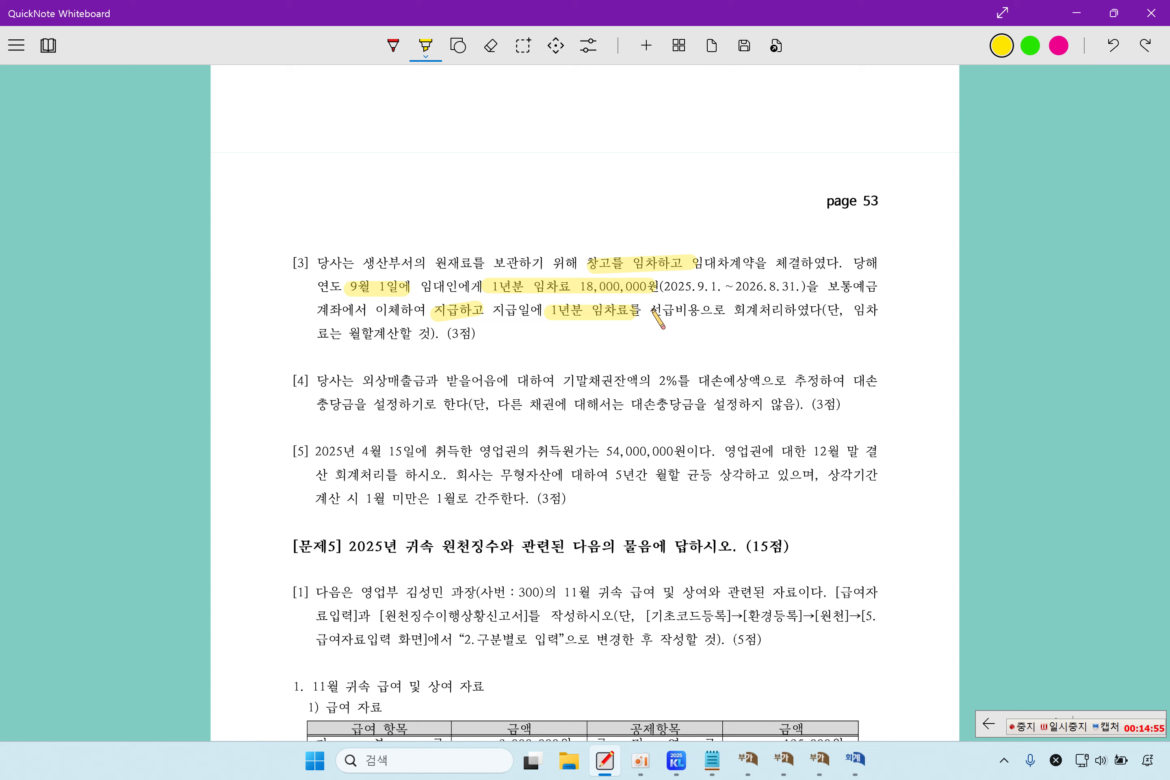
pyautogui.moveTo(646, 313); pyautogui.dragTo(696, 312)
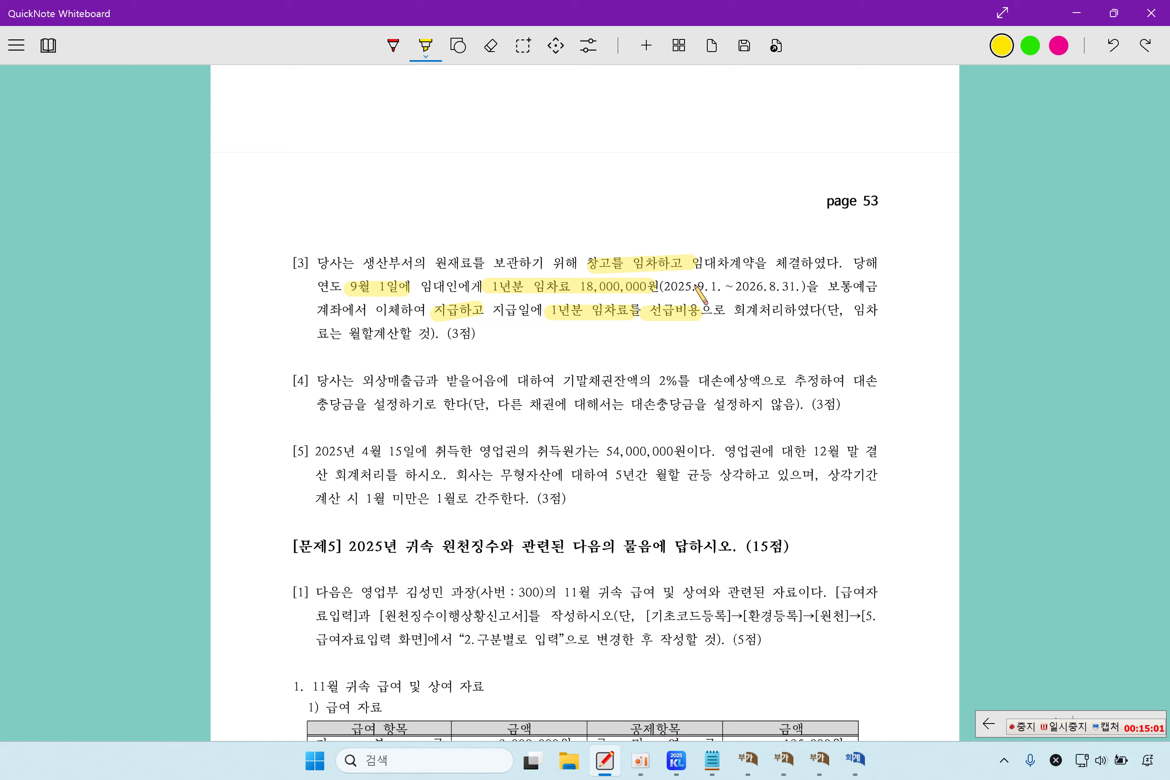
pyautogui.moveTo(689, 285); pyautogui.dragTo(717, 284)
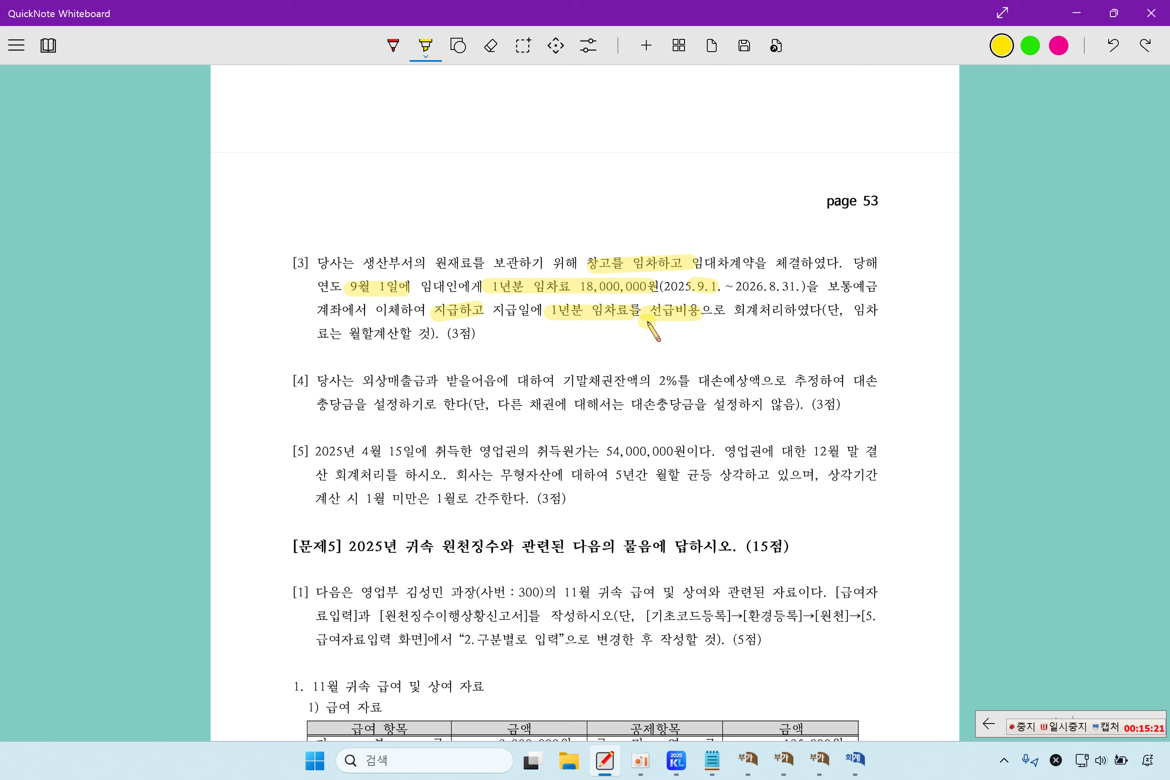
pyautogui.moveTo(639, 325); pyautogui.dragTo(713, 320)
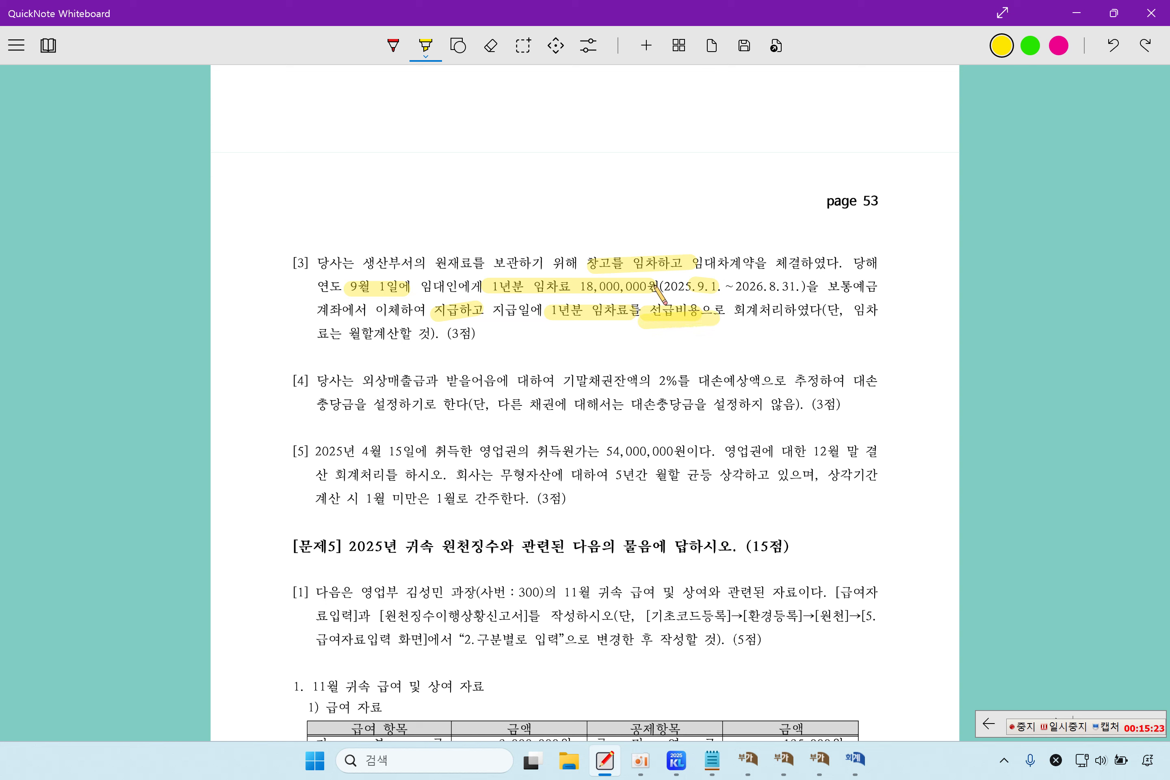
pyautogui.moveTo(654, 291); pyautogui.dragTo(720, 294)
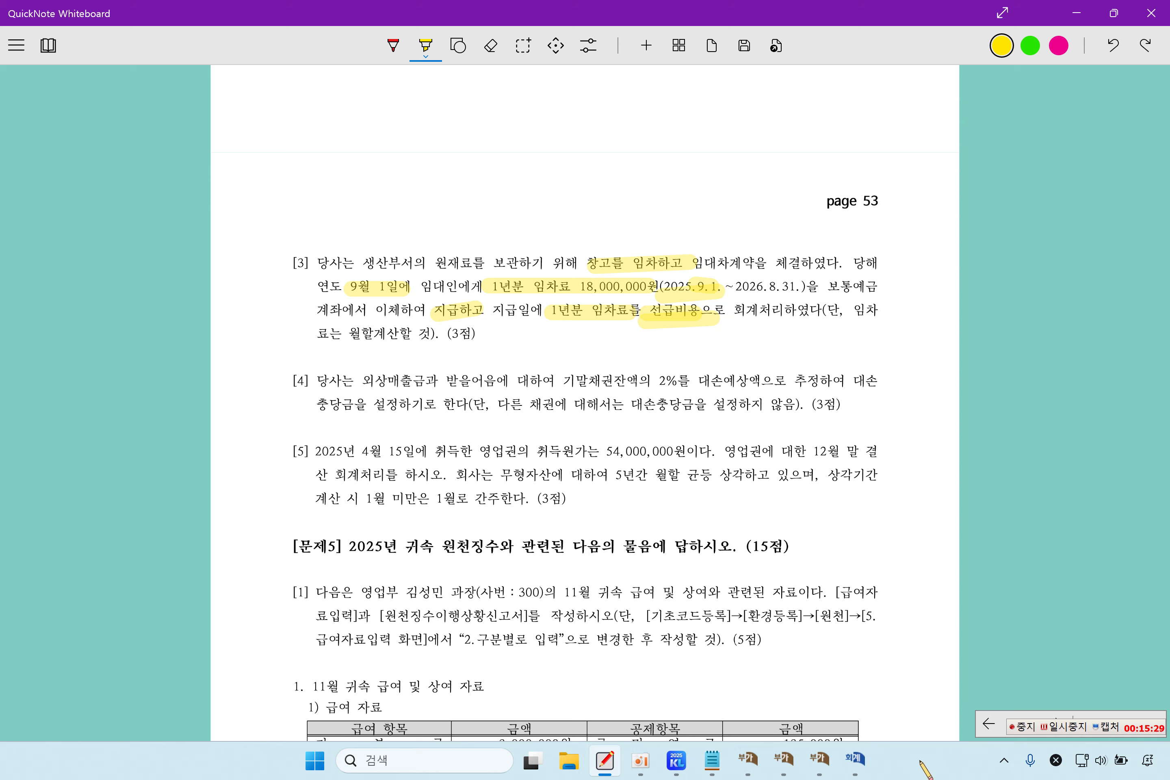
# Switch back to KcLep's 일반전표입력 and enter a December 31 debit line for 임차료 (0519, 제조원가) with amount 6,000,000
pyautogui.click(855, 759)
pyautogui.click(191, 279)
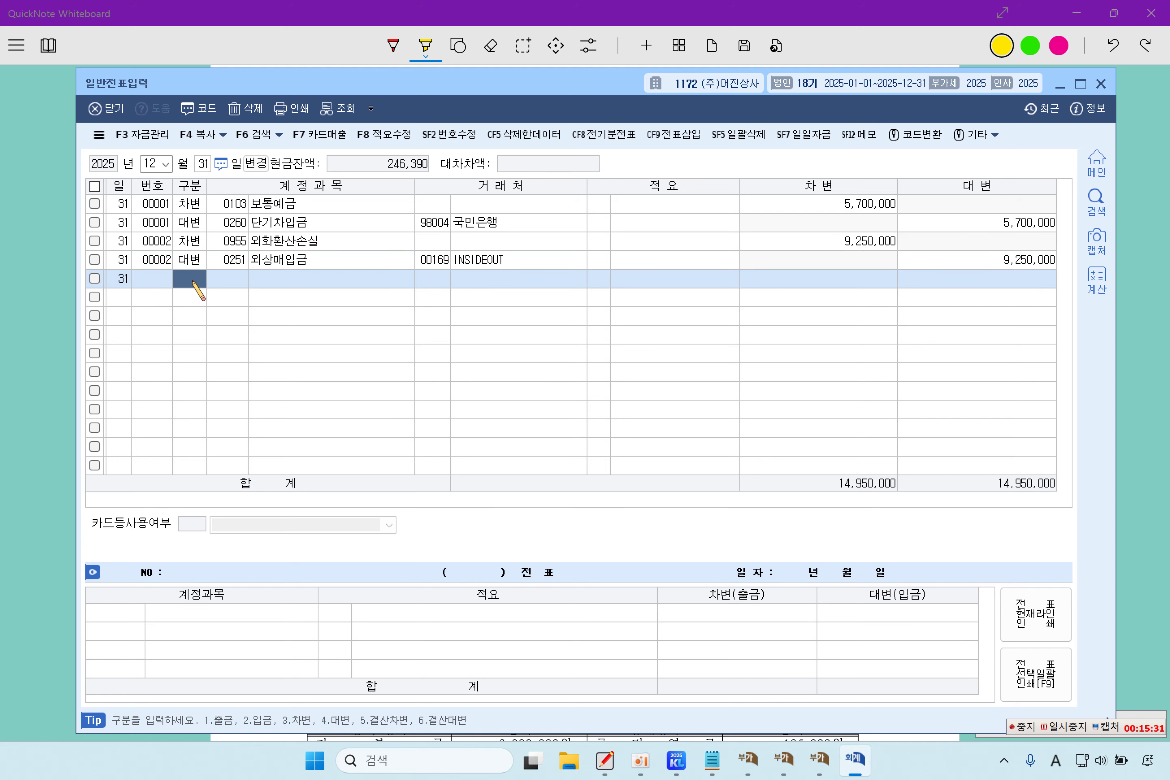
pyautogui.write('3')
pyautogui.press('Return')
pyautogui.press('F2')
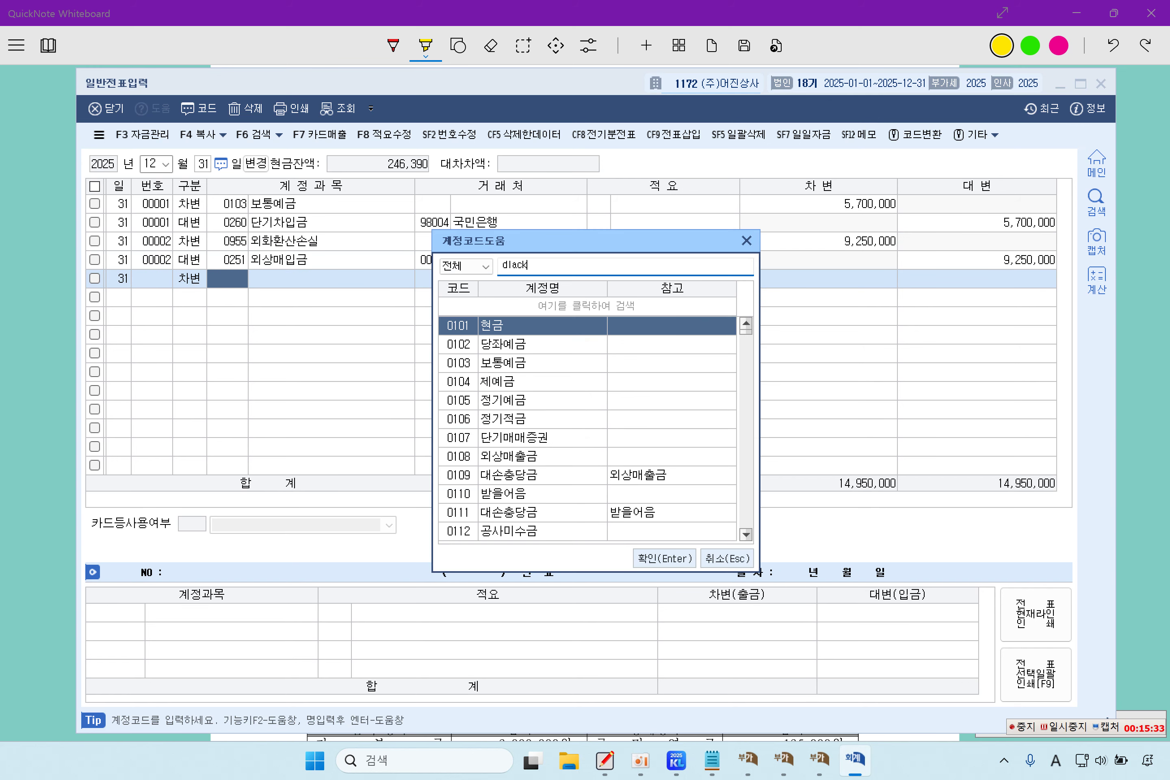
pyautogui.write('임차료')
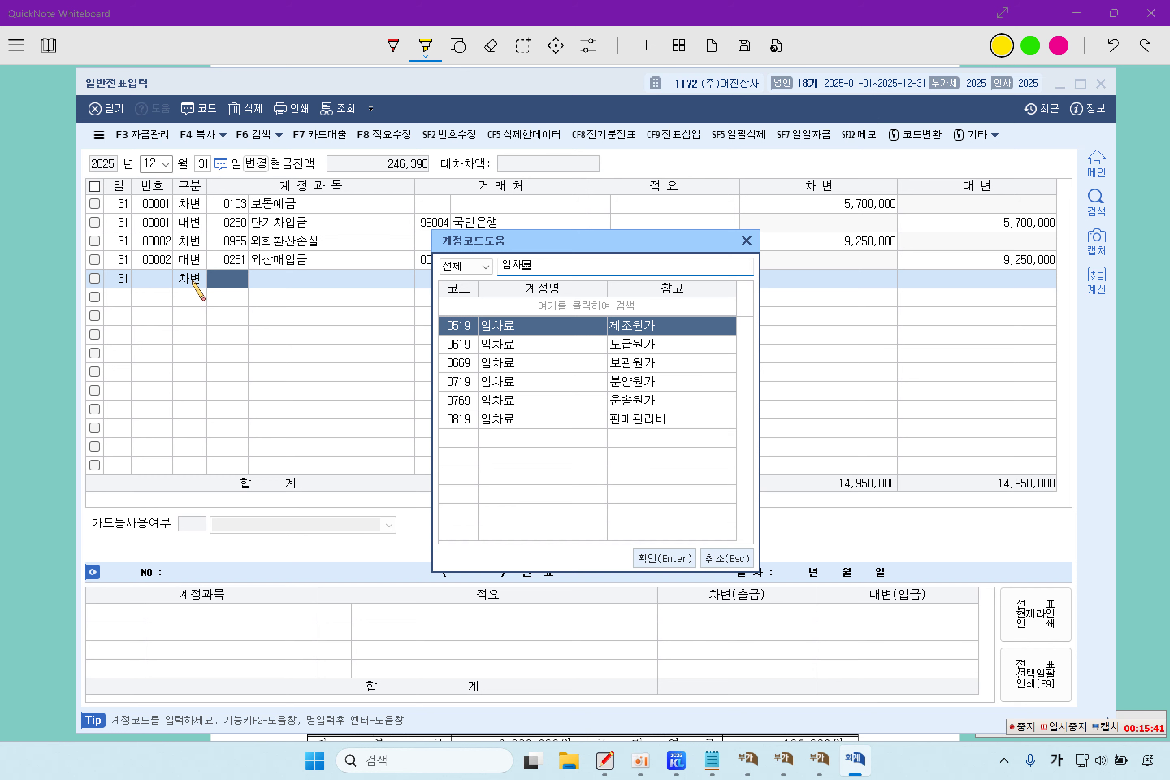
pyautogui.doubleClick(507, 327)
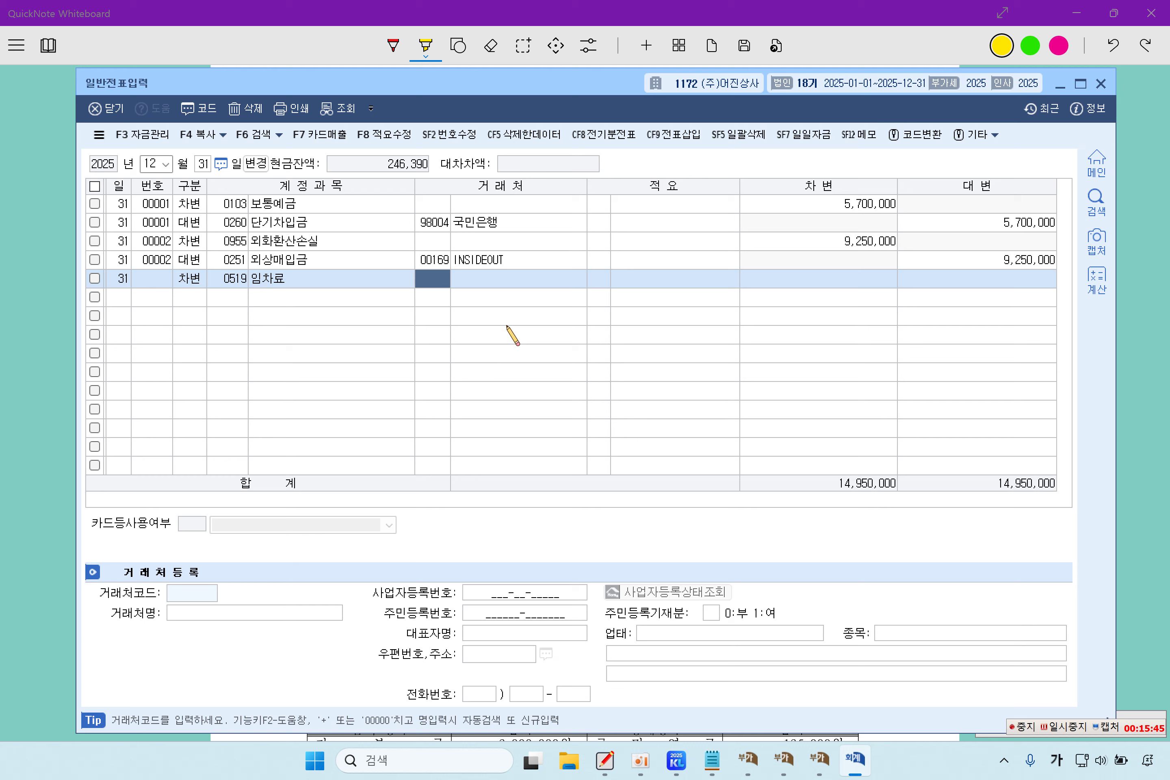
pyautogui.press('Return')
pyautogui.press('Return')
pyautogui.press('Return')
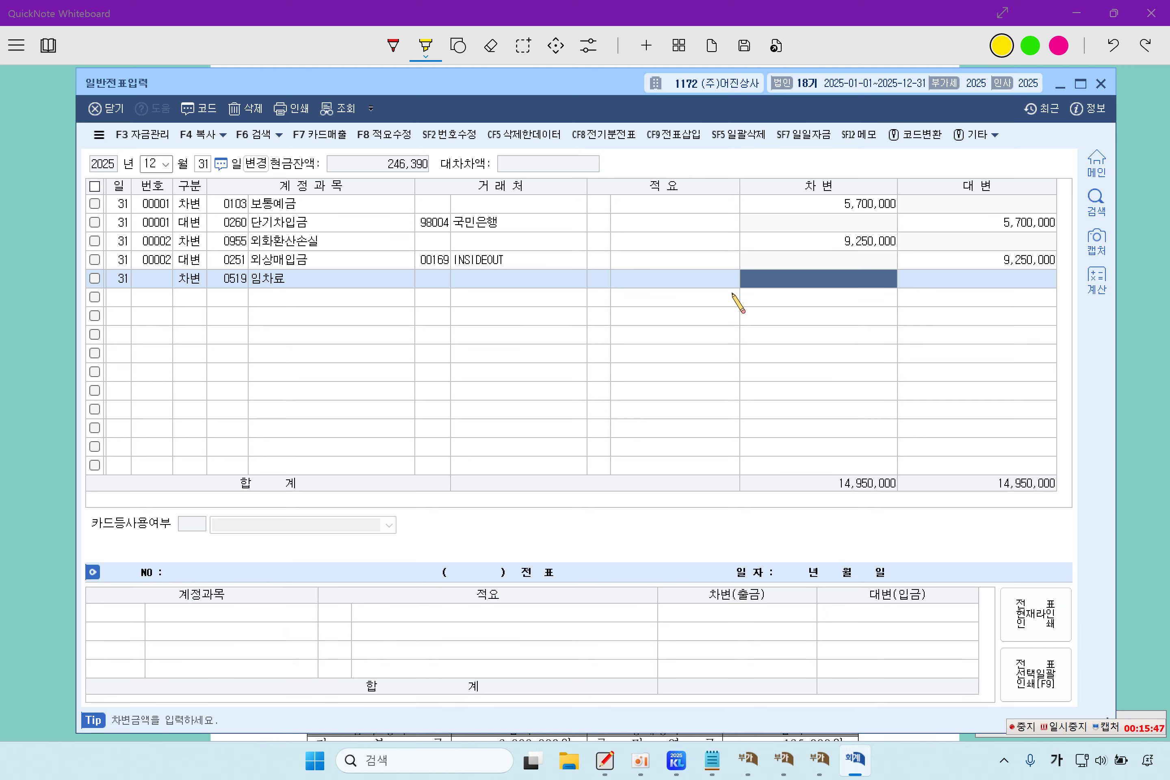
pyautogui.write('6000000')
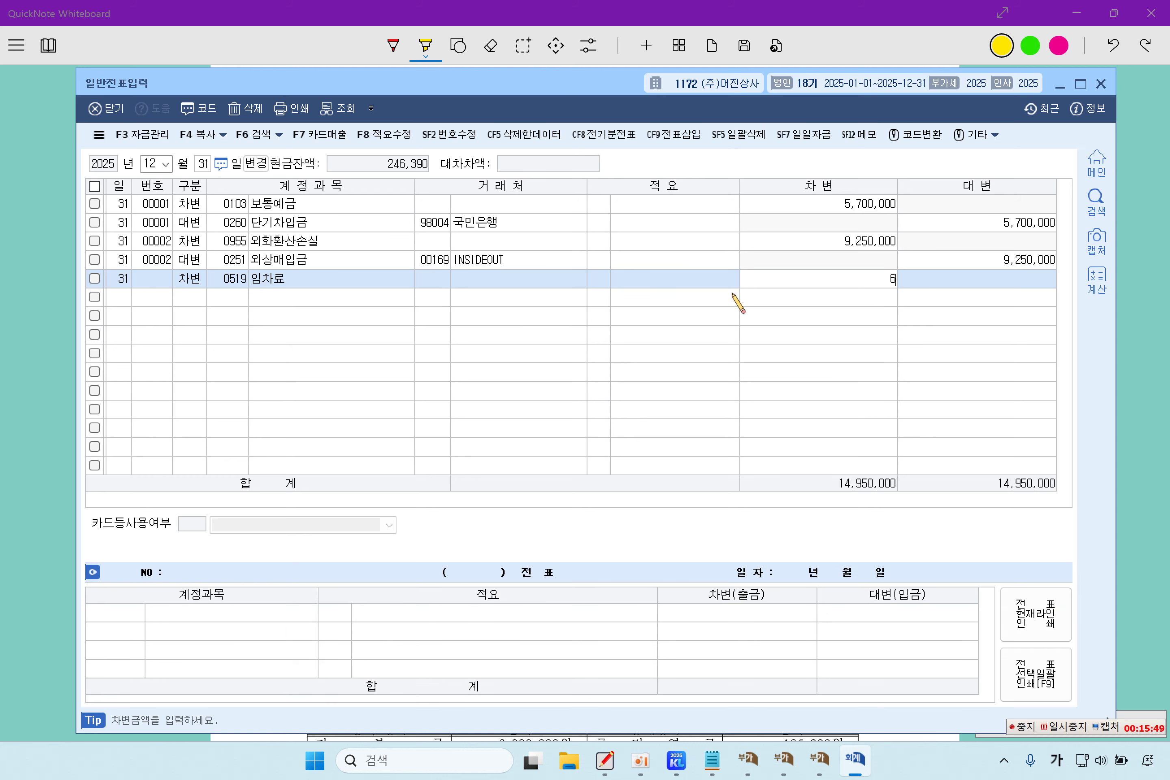
pyautogui.press('Return')
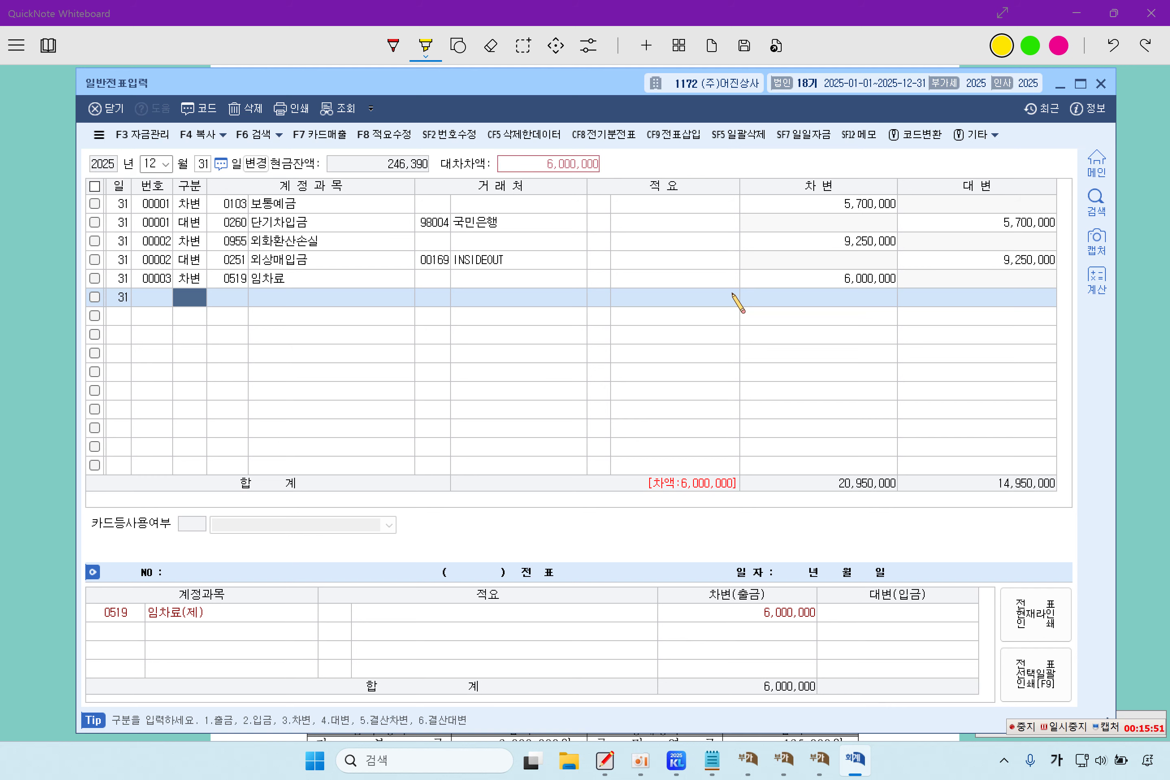
# Enter the matching credit line for 선급비용 (0133) with amount 6,000,000, and select the voucher to review it
pyautogui.write('4')
pyautogui.press('Return')
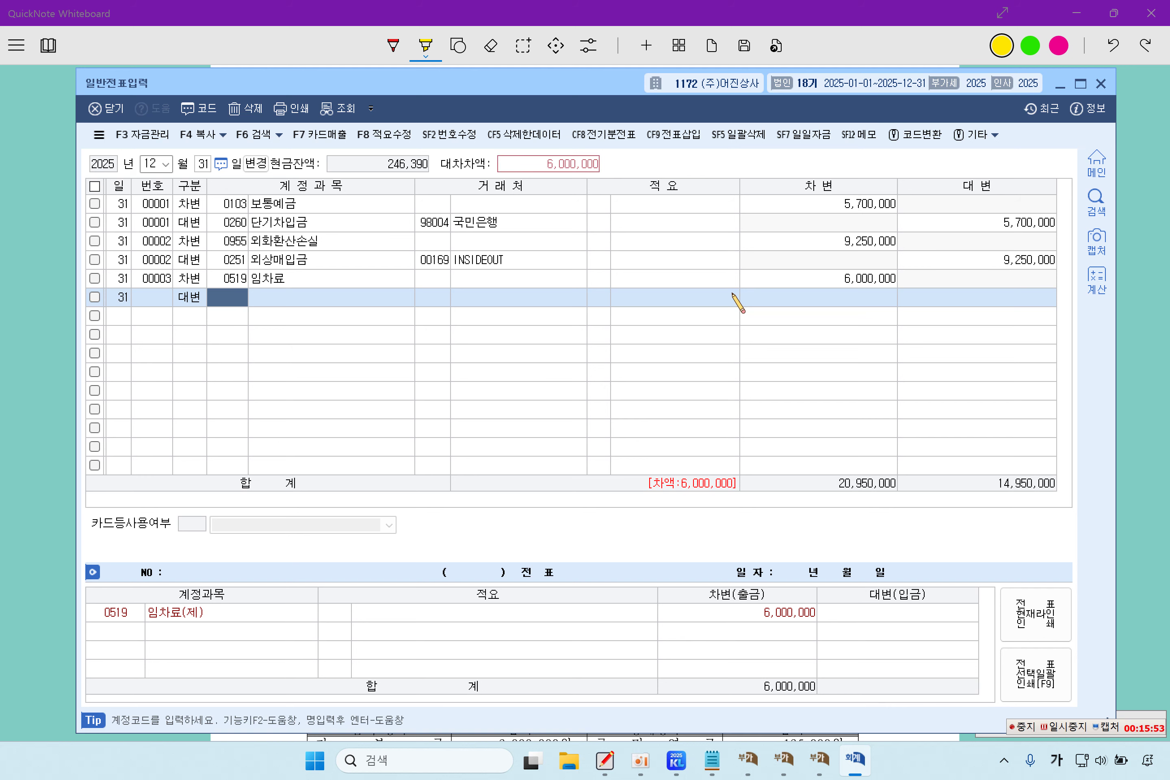
pyautogui.write('선급비용')
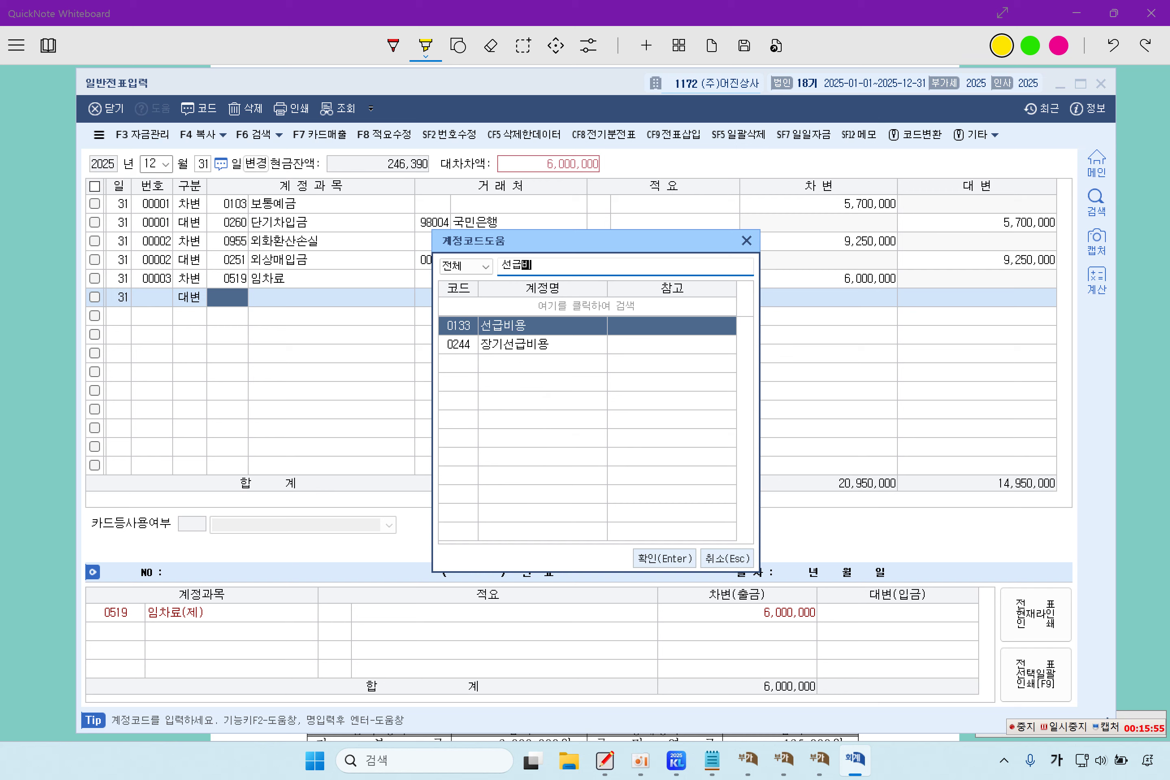
pyautogui.press('Return')
pyautogui.press('Return')
pyautogui.press('Return')
pyautogui.press('Return')
pyautogui.press('Return')
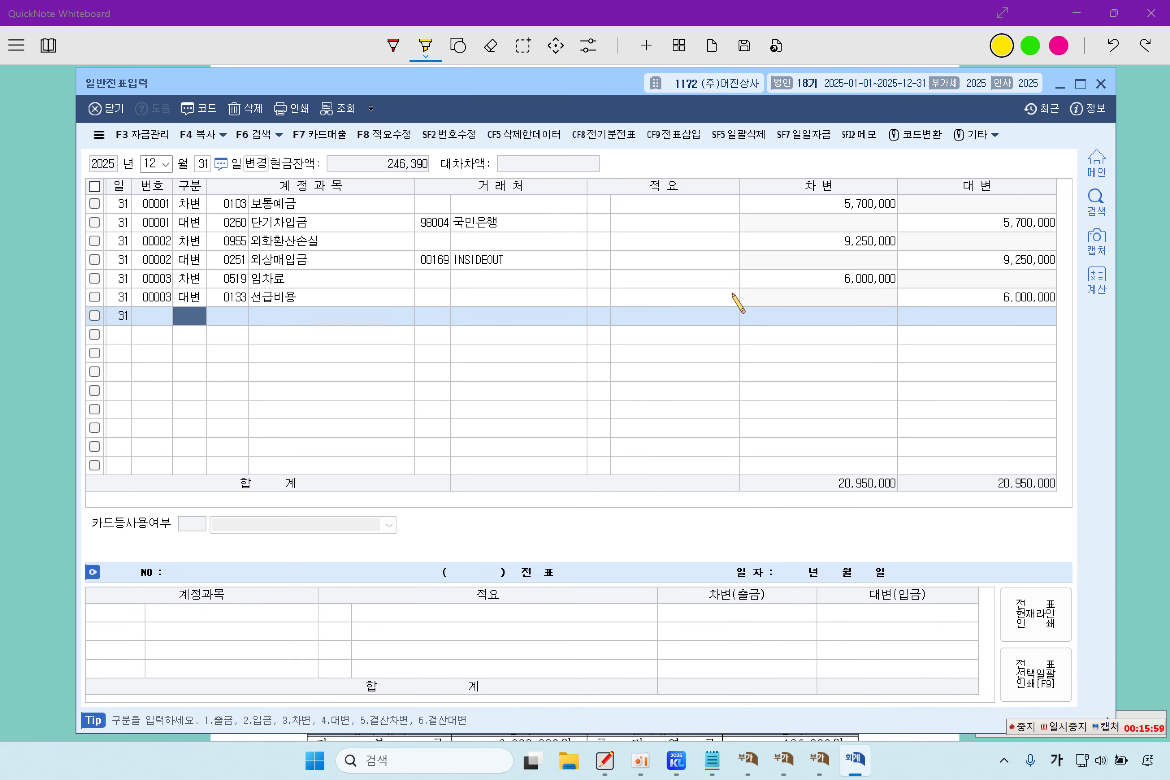
pyautogui.press('Up')
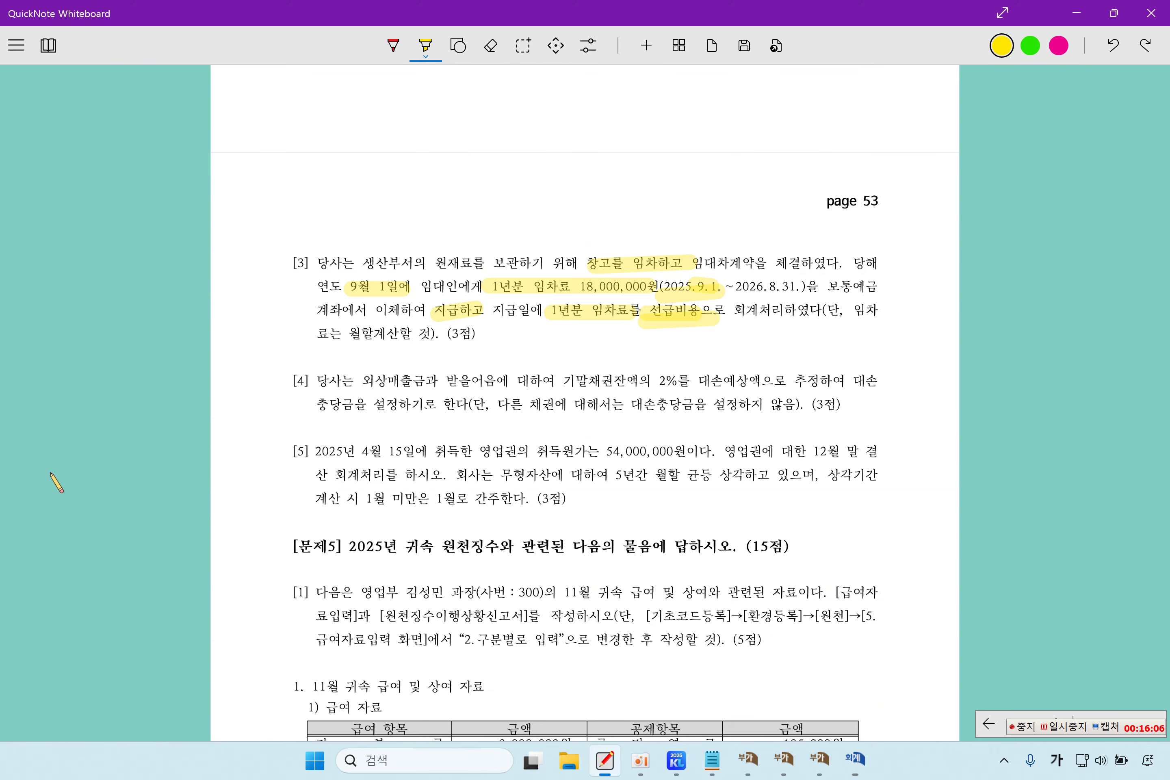
# Switch to the whiteboard and highlight 외상매출금과 받을어음, 기말채권잔액의 2%, 충당금을 and 대손충당금을 설정하지 않음 in 문제4 [4]
pyautogui.click(60, 491)
pyautogui.moveTo(364, 381); pyautogui.dragTo(496, 383)
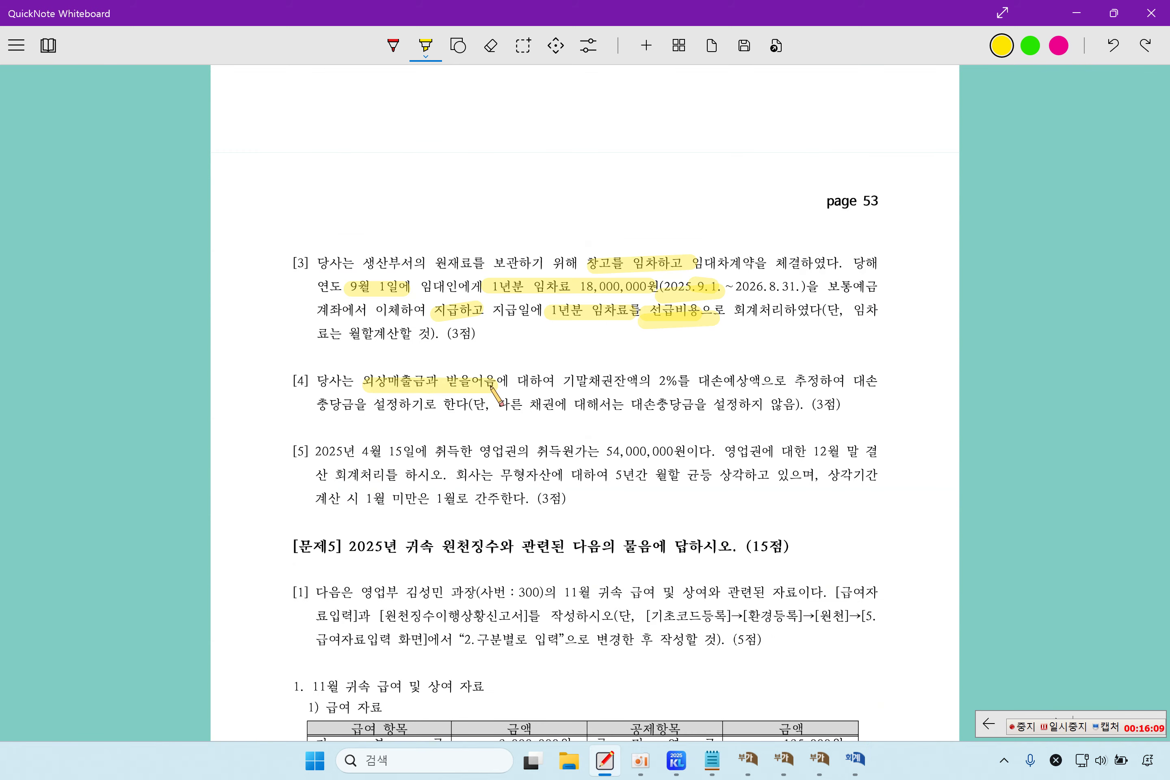
pyautogui.moveTo(571, 385); pyautogui.dragTo(689, 382)
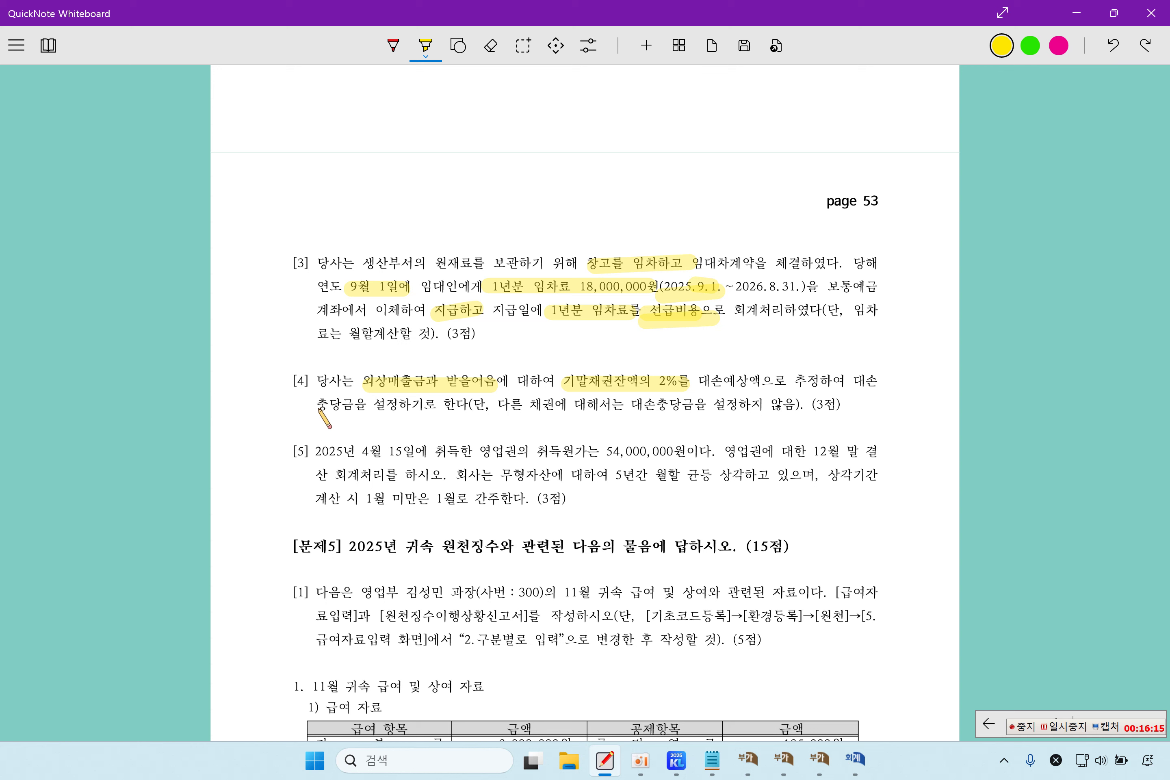
pyautogui.moveTo(313, 404); pyautogui.dragTo(366, 404)
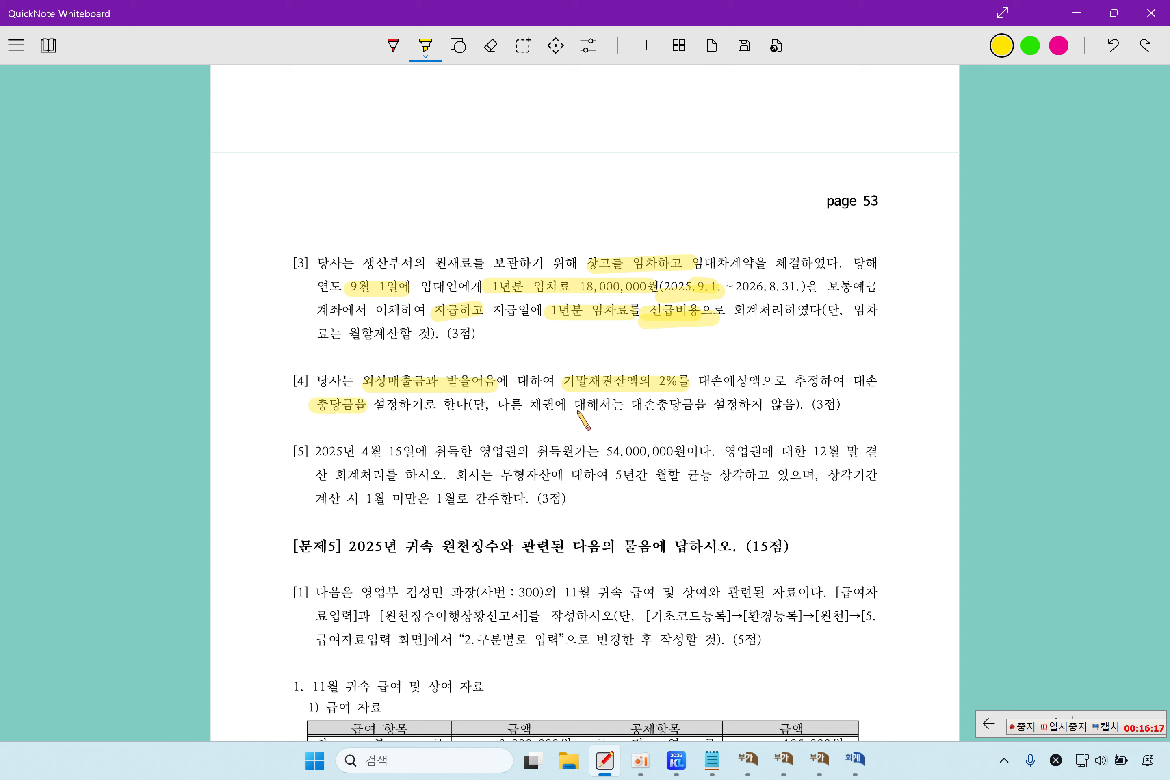
pyautogui.moveTo(633, 405); pyautogui.dragTo(794, 406)
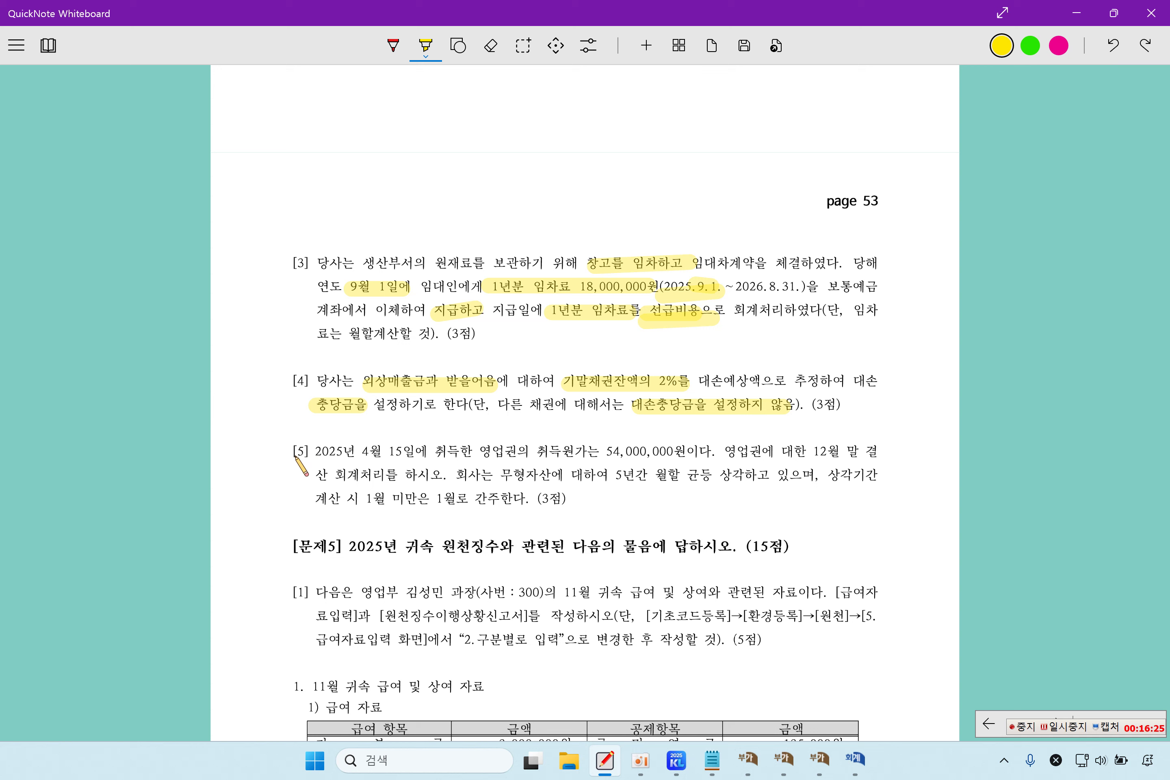
# Highlight 4월 15일, 영업권의, 54,000,000원, 12월 말, 산 회계처리를 하시, 5년간 and 1월 미만은 1월로 간주 in 문제4 [5]
pyautogui.moveTo(349, 455); pyautogui.dragTo(675, 451)
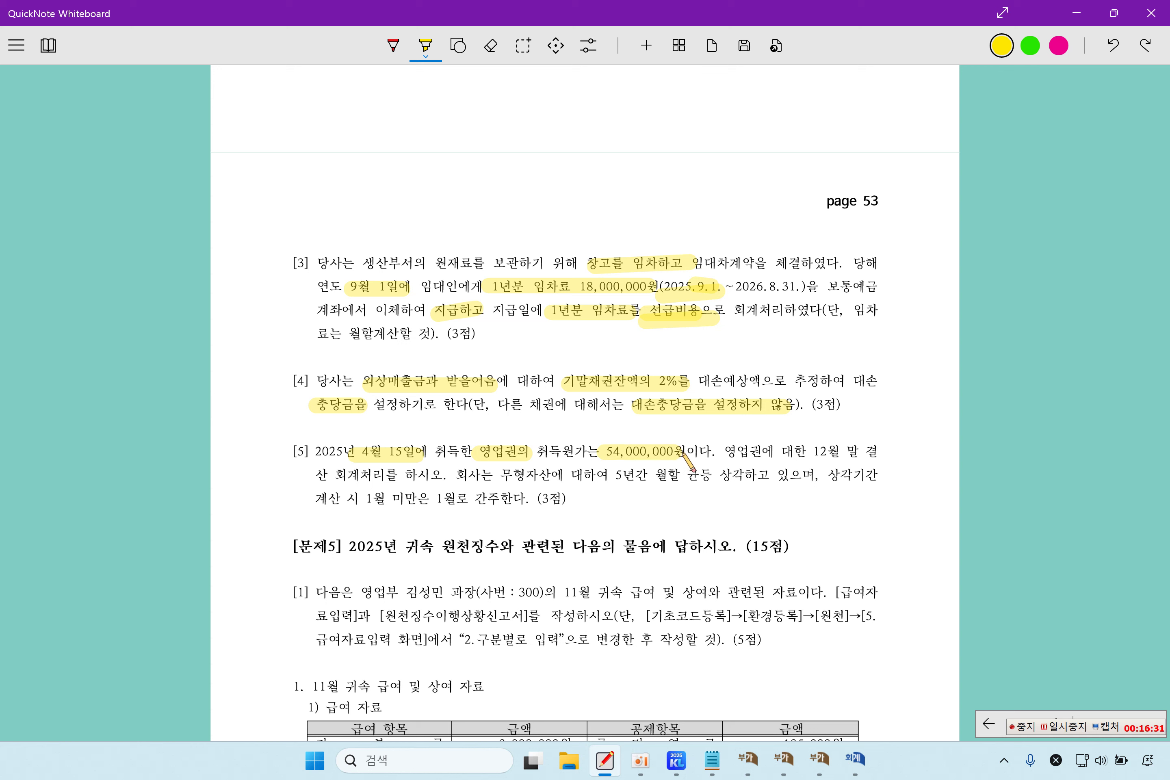
pyautogui.moveTo(814, 453); pyautogui.dragTo(857, 452)
pyautogui.moveTo(311, 475); pyautogui.dragTo(425, 476)
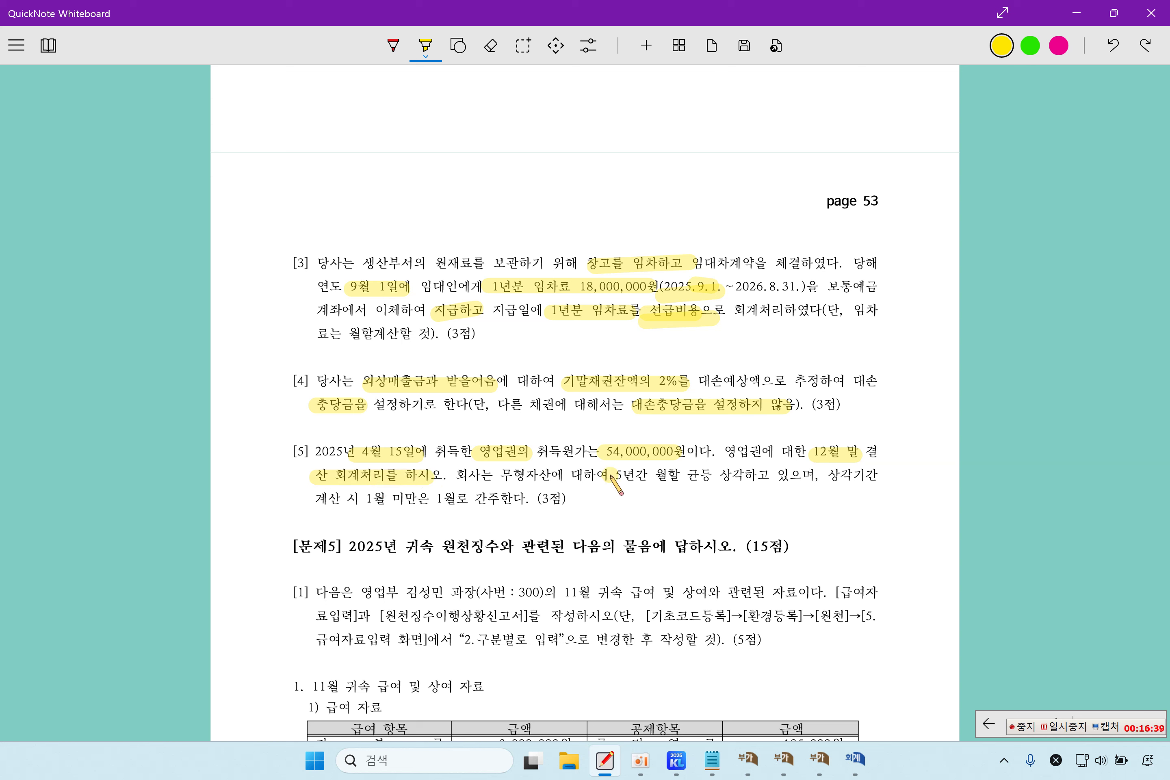
pyautogui.moveTo(611, 475); pyautogui.dragTo(643, 477)
pyautogui.moveTo(365, 500); pyautogui.dragTo(502, 500)
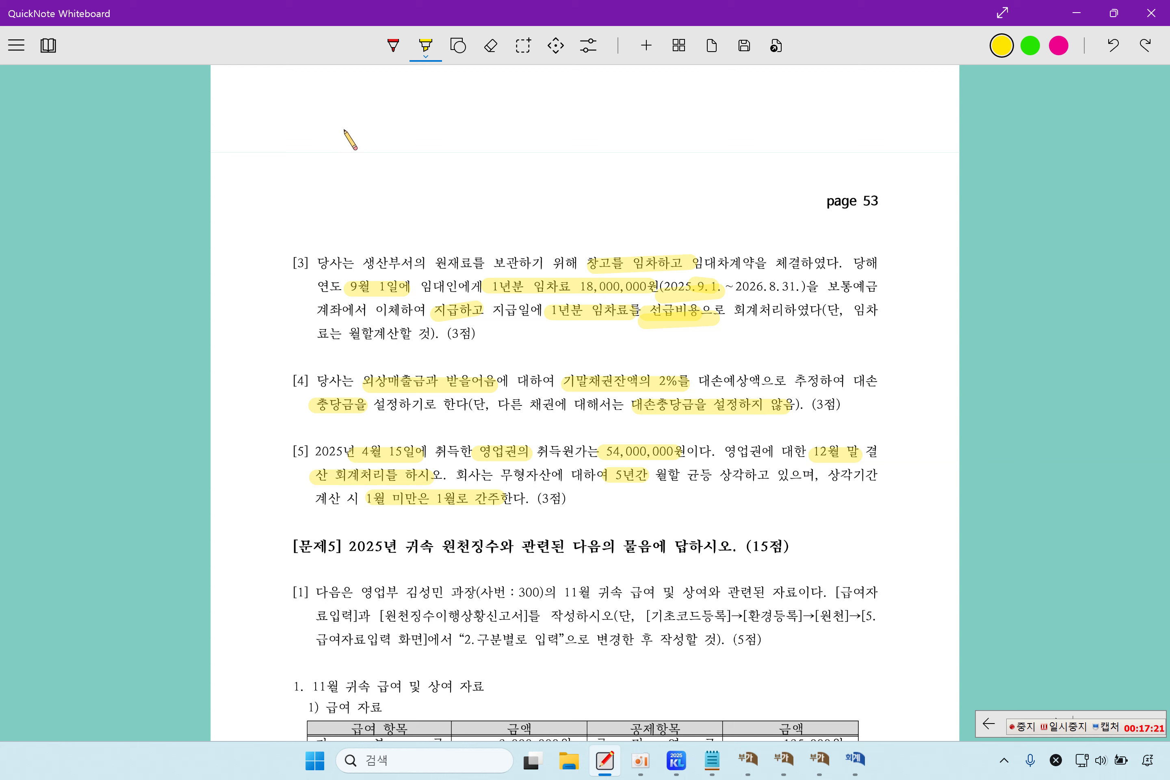
# Draw red pen check marks beside items [4] and [5] of 문제4, and minimize the whiteboard
pyautogui.click(393, 45)
pyautogui.moveTo(272, 377); pyautogui.dragTo(301, 362)
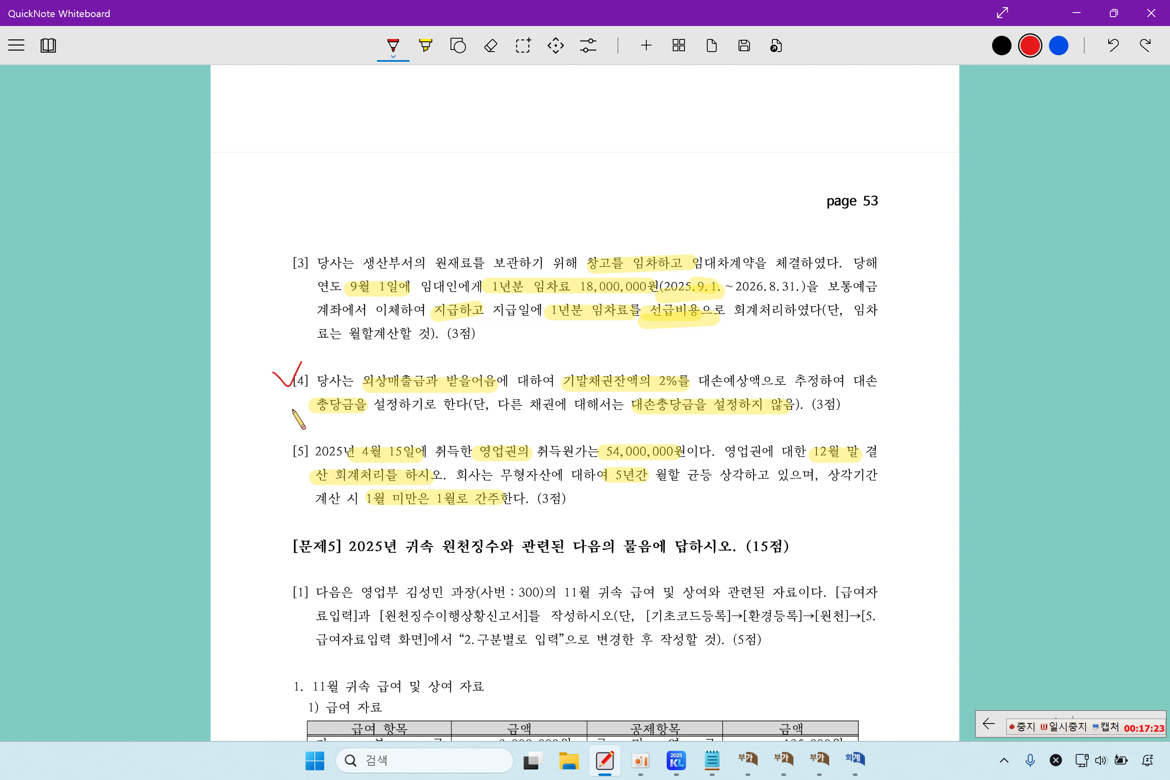
pyautogui.moveTo(277, 453); pyautogui.dragTo(303, 426)
pyautogui.click(1083, 20)
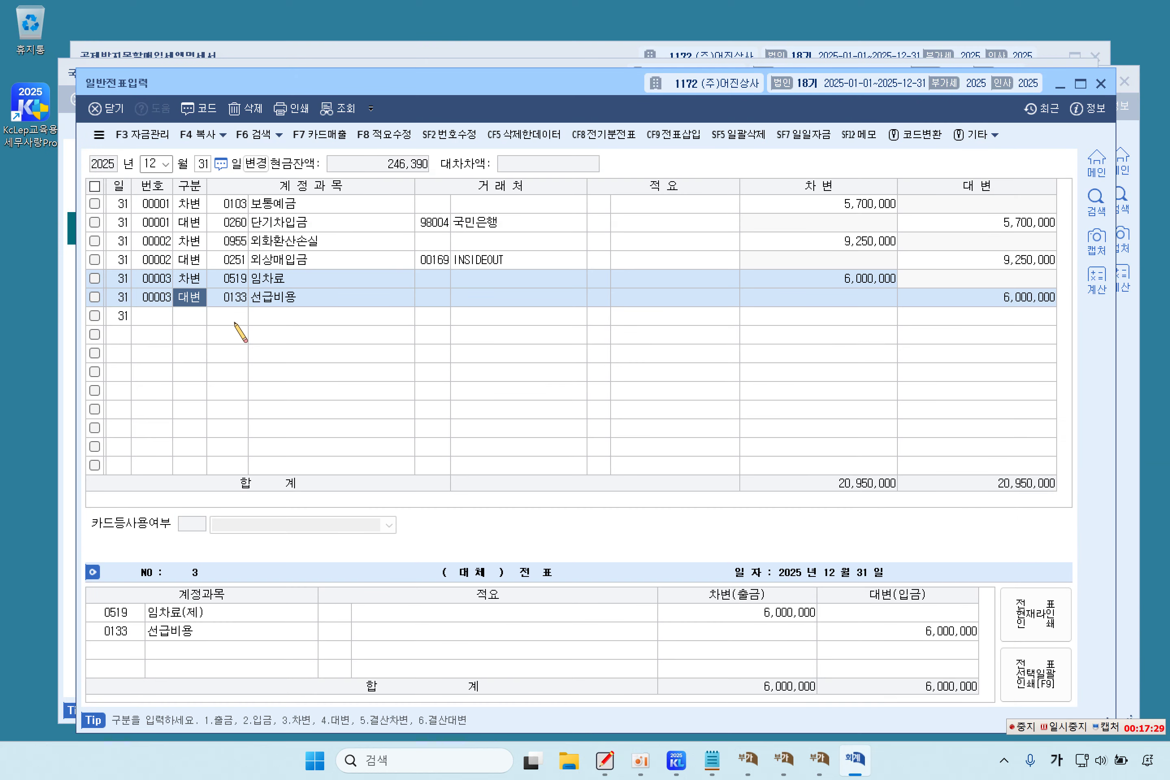
# Review the three December 31 closing vouchers in 일반전표입력, ending at the 보통예금 line
pyautogui.click(249, 316)
pyautogui.click(241, 301)
pyautogui.click(246, 246)
pyautogui.click(242, 209)
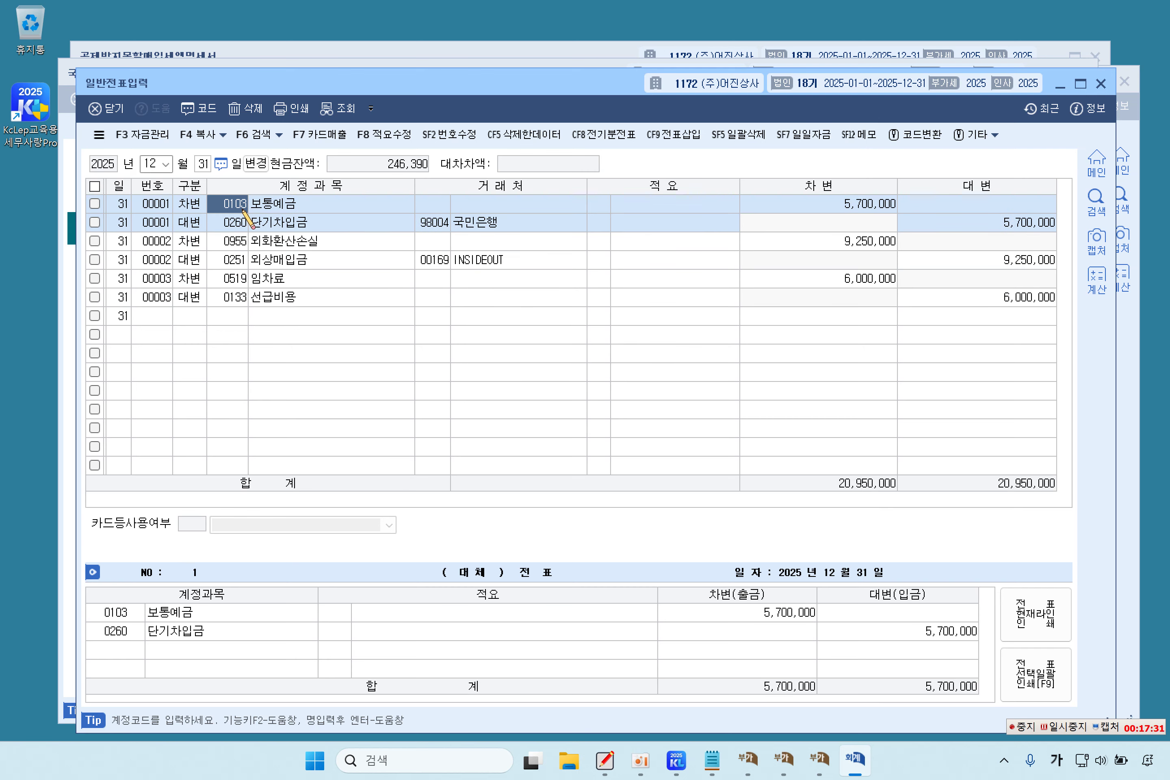
# Close 일반전표입력 and the remaining VAT filing windows, and open 결산자료입력 for January to December 2025
pyautogui.click(1102, 83)
pyautogui.click(1083, 74)
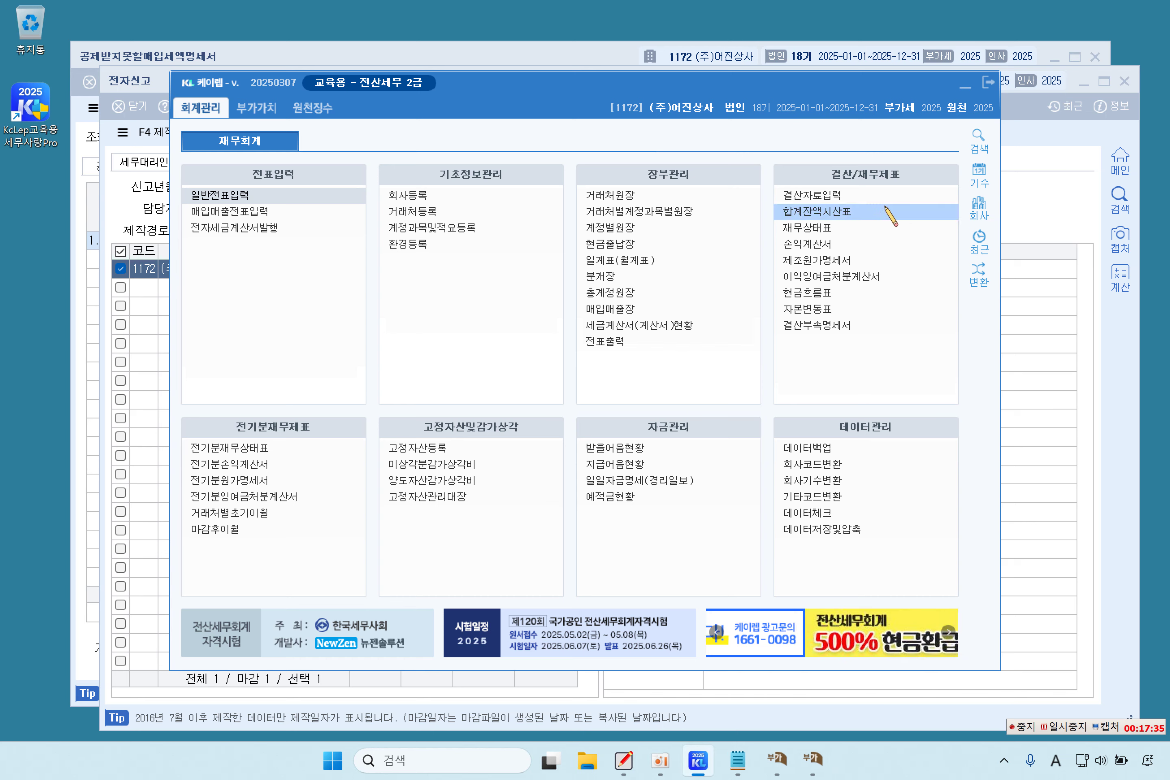
pyautogui.click(1125, 82)
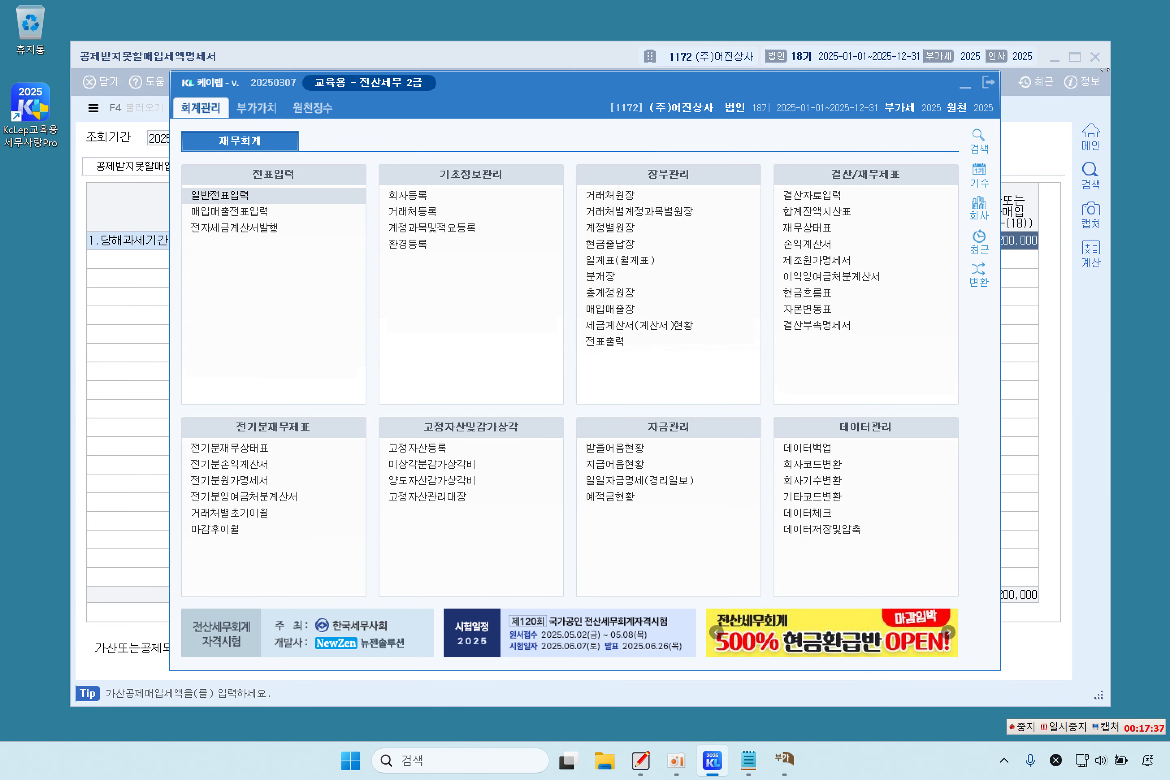
pyautogui.click(1096, 58)
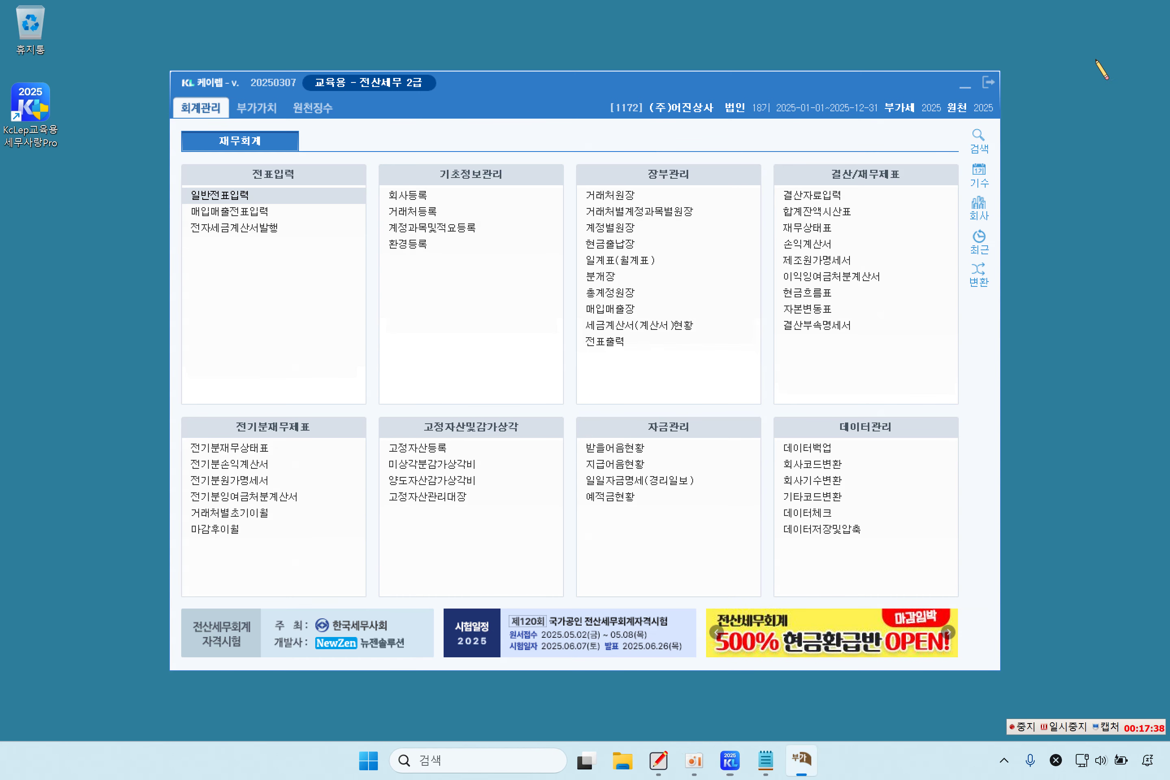
pyautogui.click(815, 198)
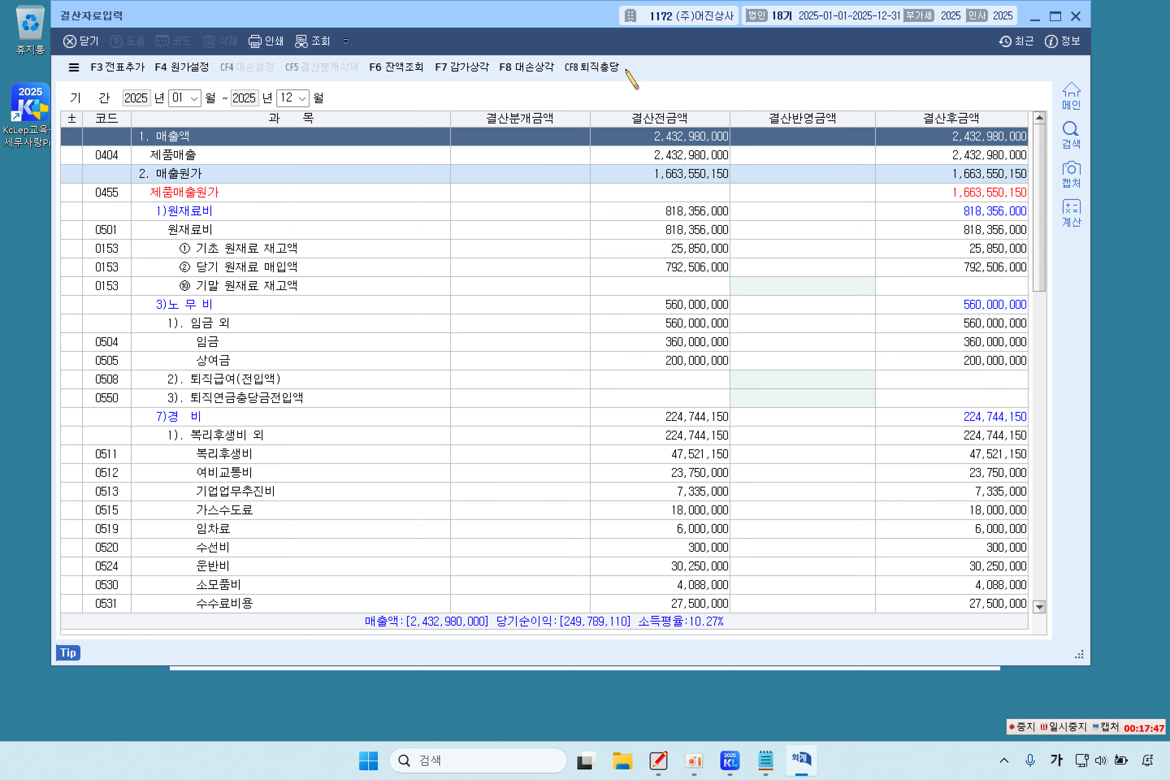
# Open the 대손상각 calculation and set 대손율 to 2.00%, checking the 외상매출금 and 받을어음 additional allowance amounts
pyautogui.click(525, 69)
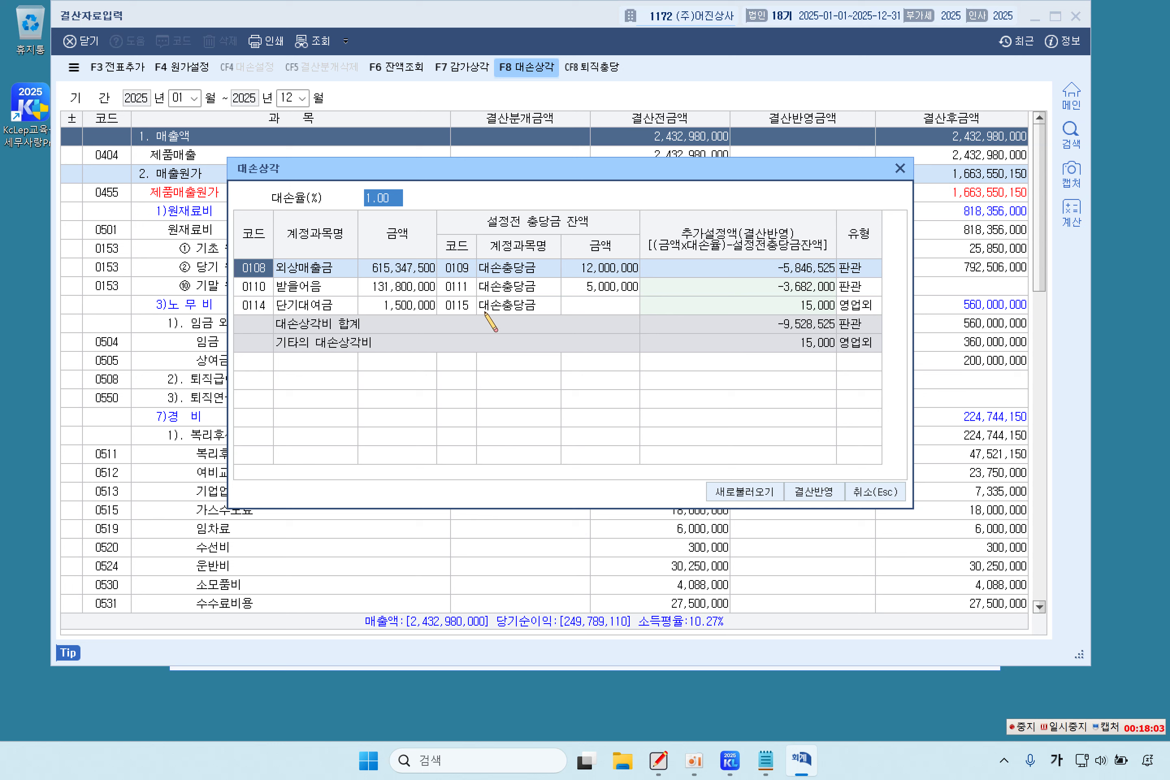
pyautogui.write('2')
pyautogui.press('Return')
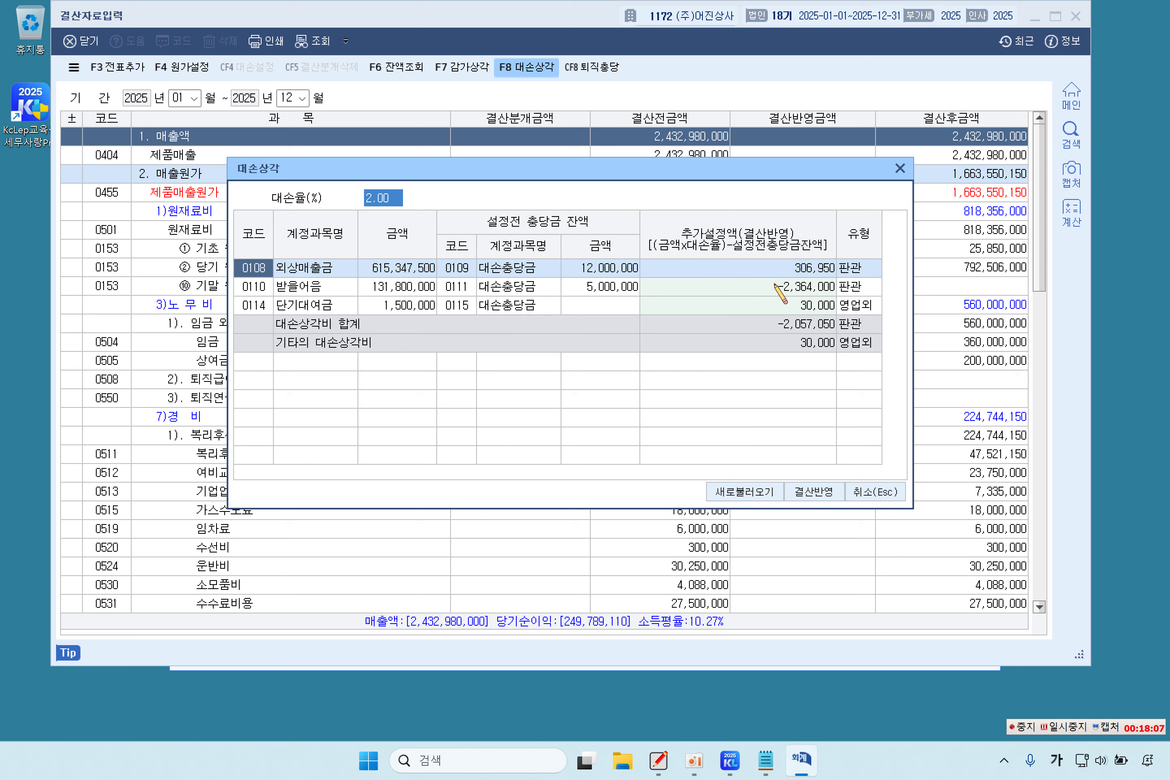
pyautogui.click(798, 267)
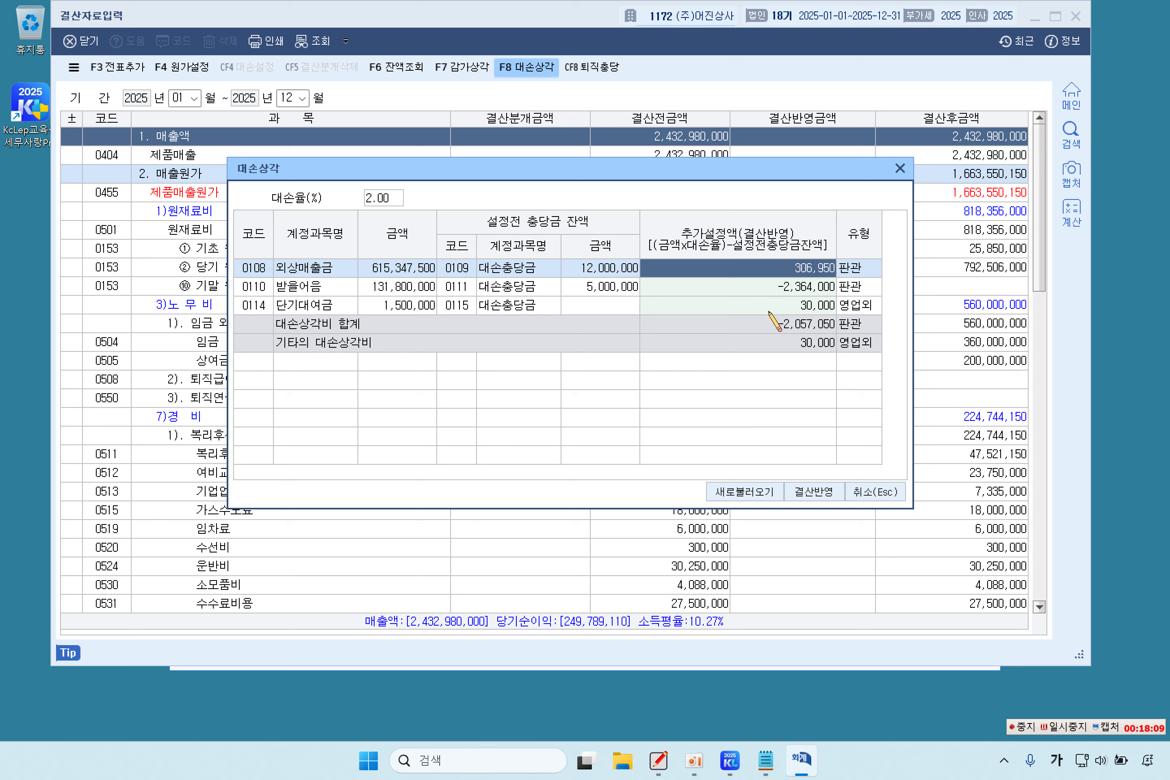
pyautogui.click(753, 285)
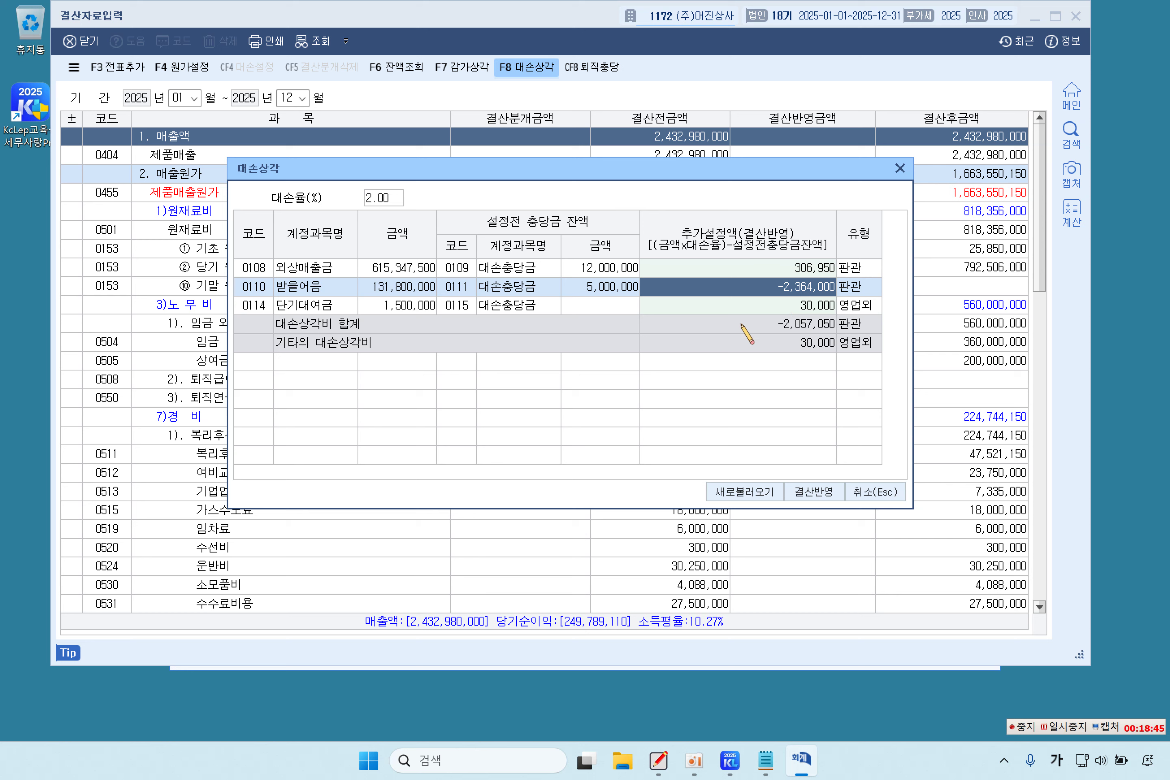
# Set the 추가설정액 of 단기대여금 to 0 and apply the 외상매출금 and 받을어음 allowances to the closing data
pyautogui.click(330, 303)
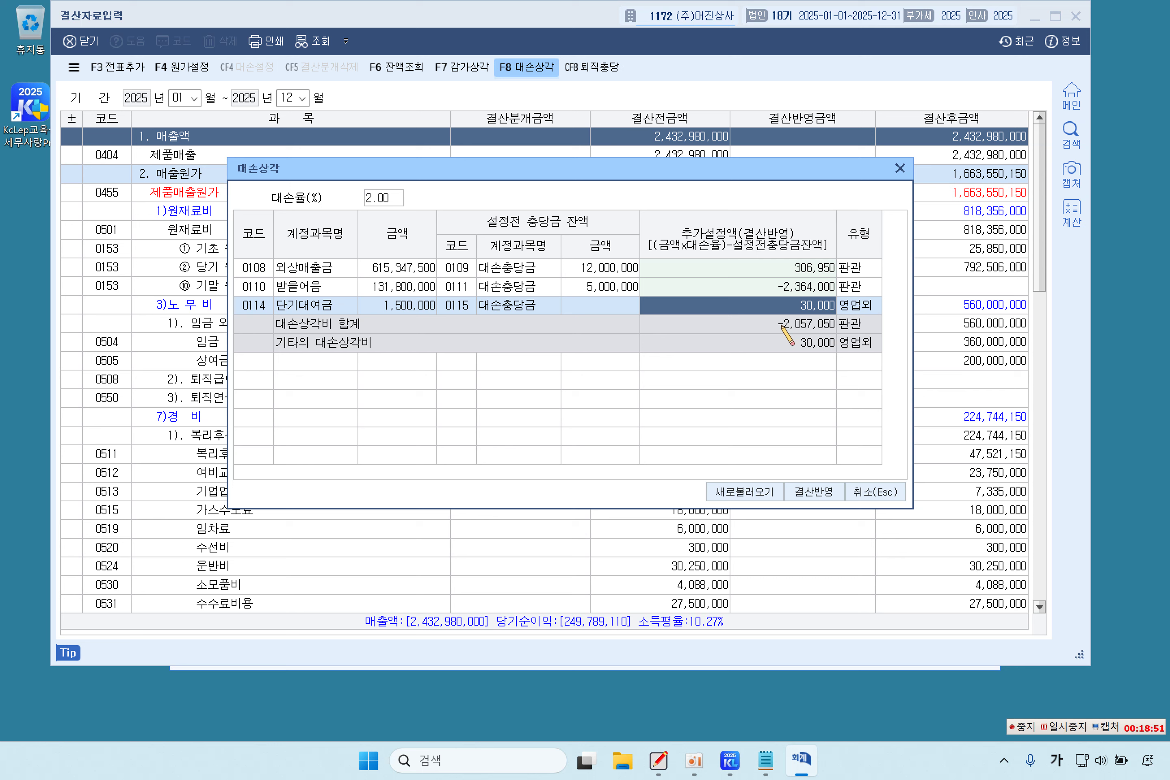
pyautogui.write('0')
pyautogui.press('Return')
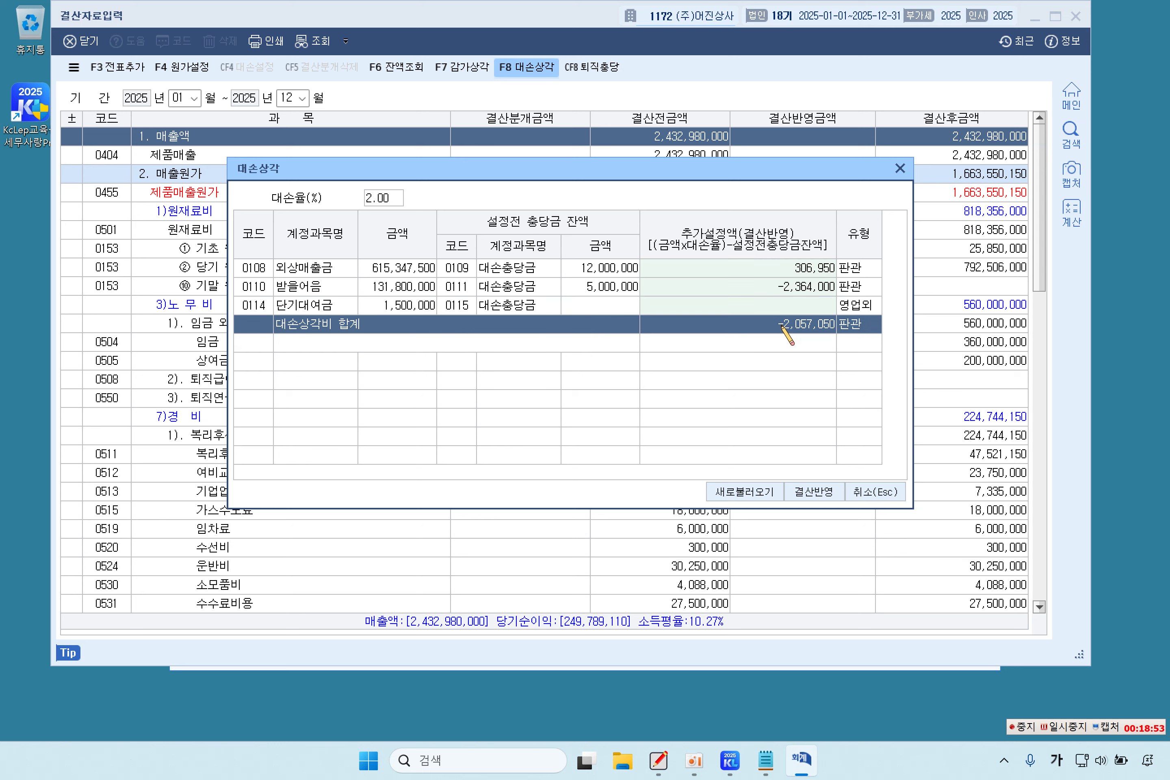
pyautogui.click(786, 274)
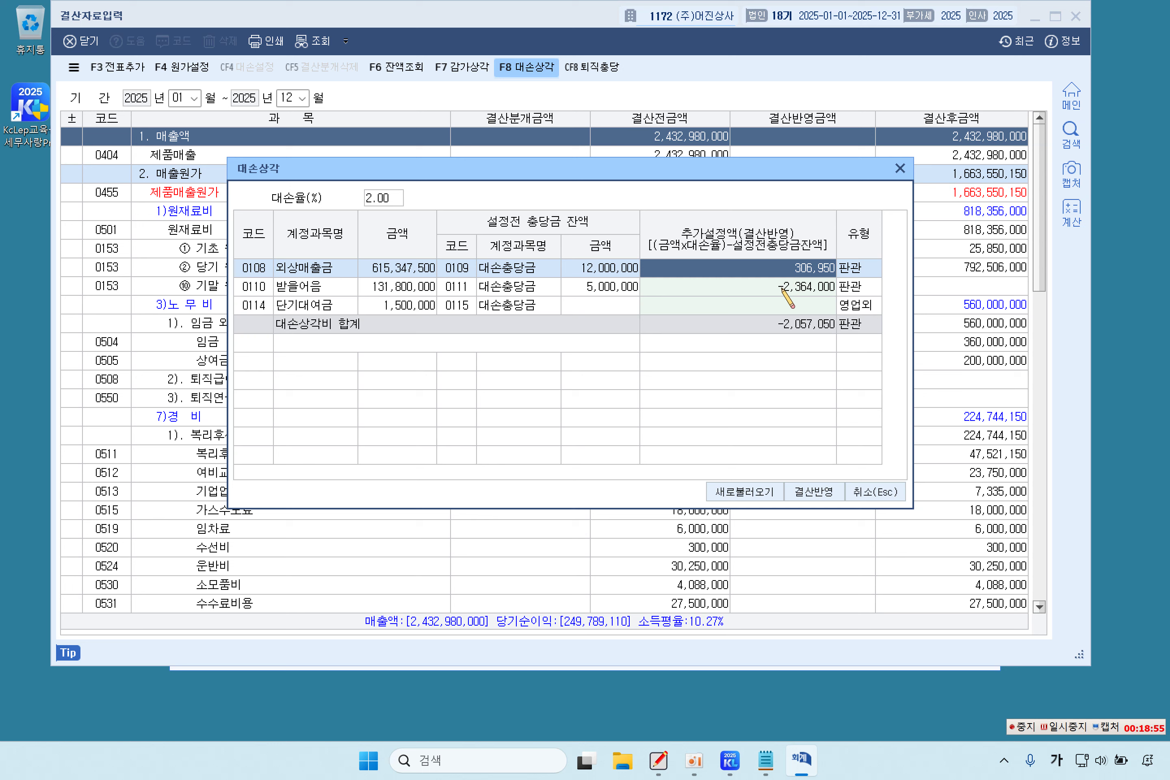
pyautogui.click(784, 289)
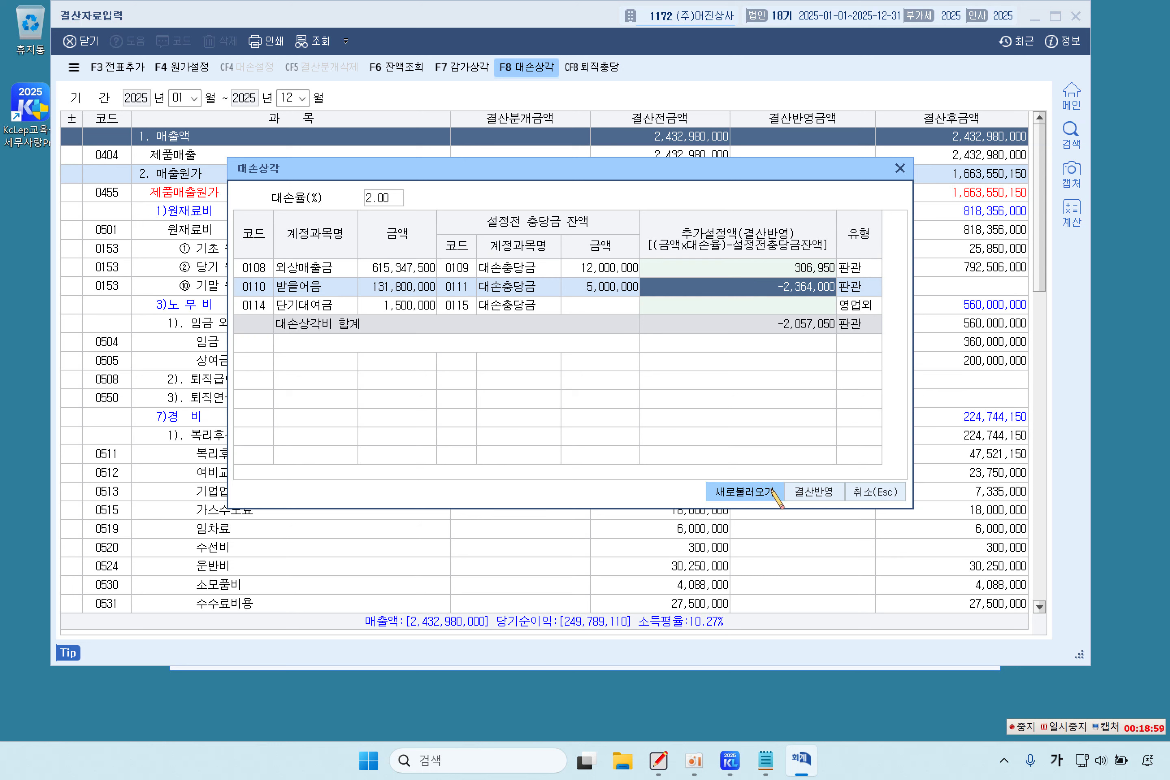
pyautogui.click(813, 492)
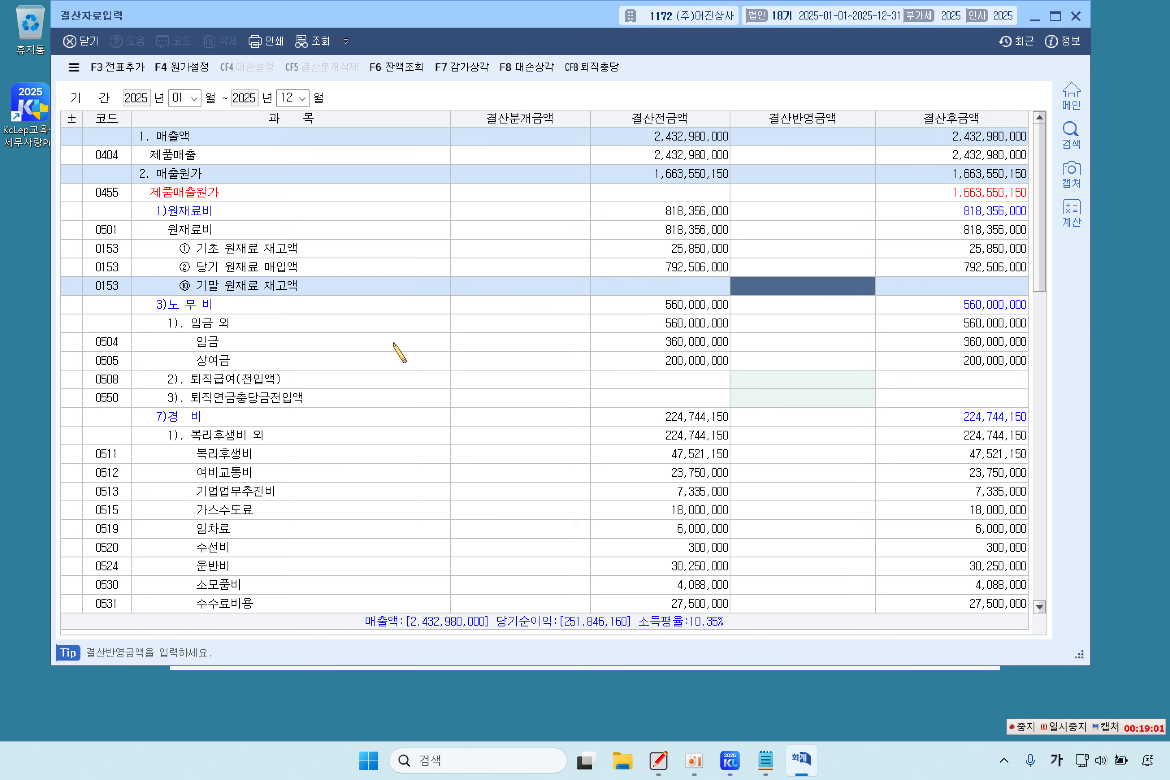
# Examine the 결산반영금액 for 외상매출금 and 받을어음 under 대손상각 in 판매비와 일반관리비
pyautogui.scroll(-5, 392, 348)
pyautogui.scroll(-4, 383, 403)
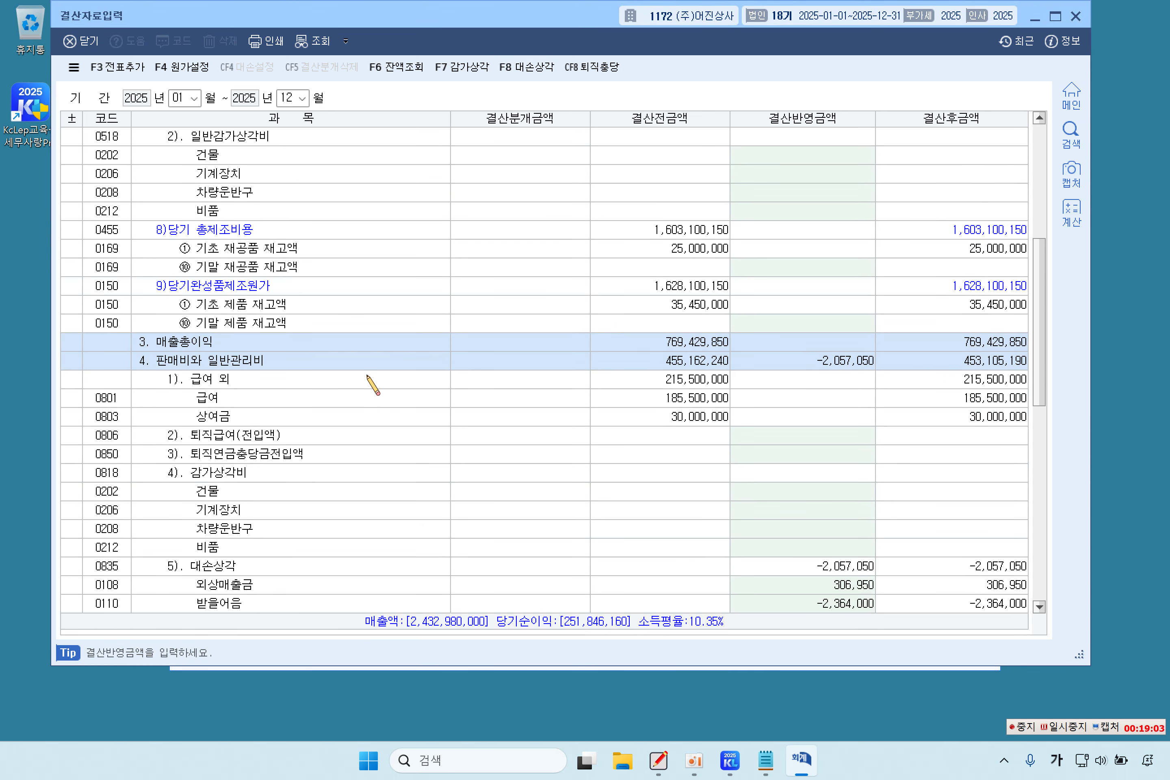
pyautogui.click(367, 361)
pyautogui.scroll(-1, 500, 511)
pyautogui.click(513, 530)
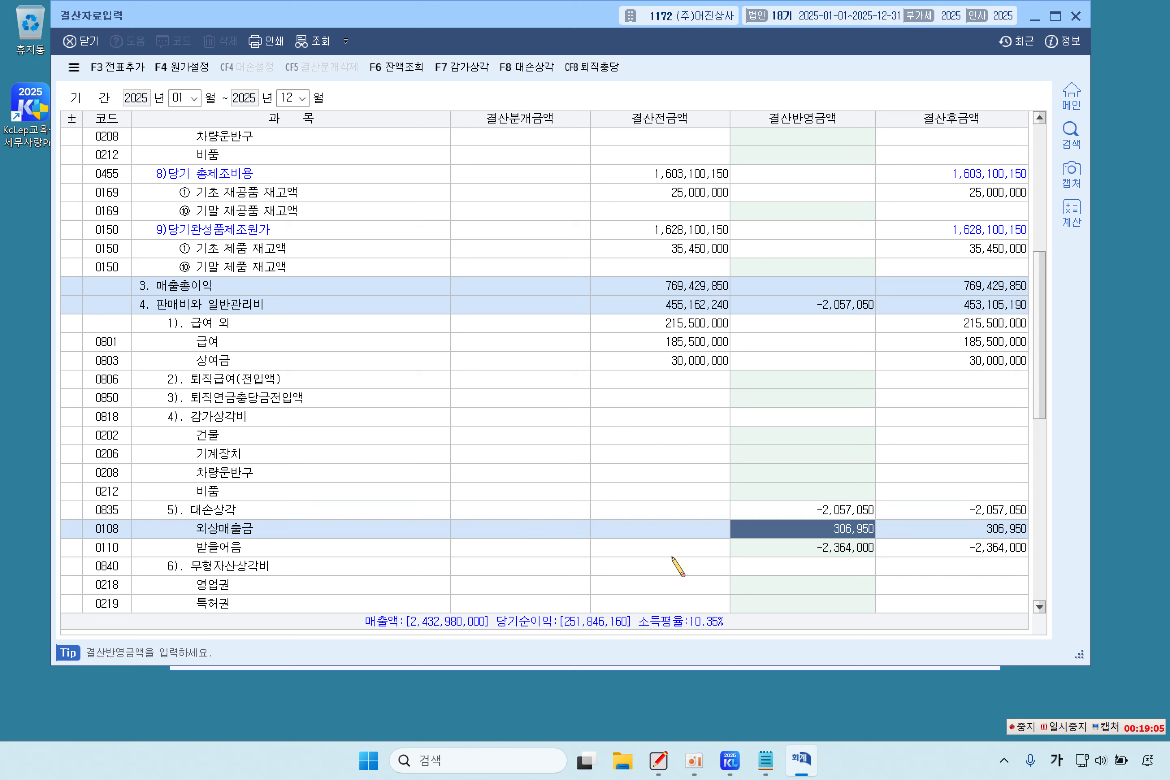
pyautogui.click(863, 553)
pyautogui.click(856, 535)
pyautogui.click(856, 549)
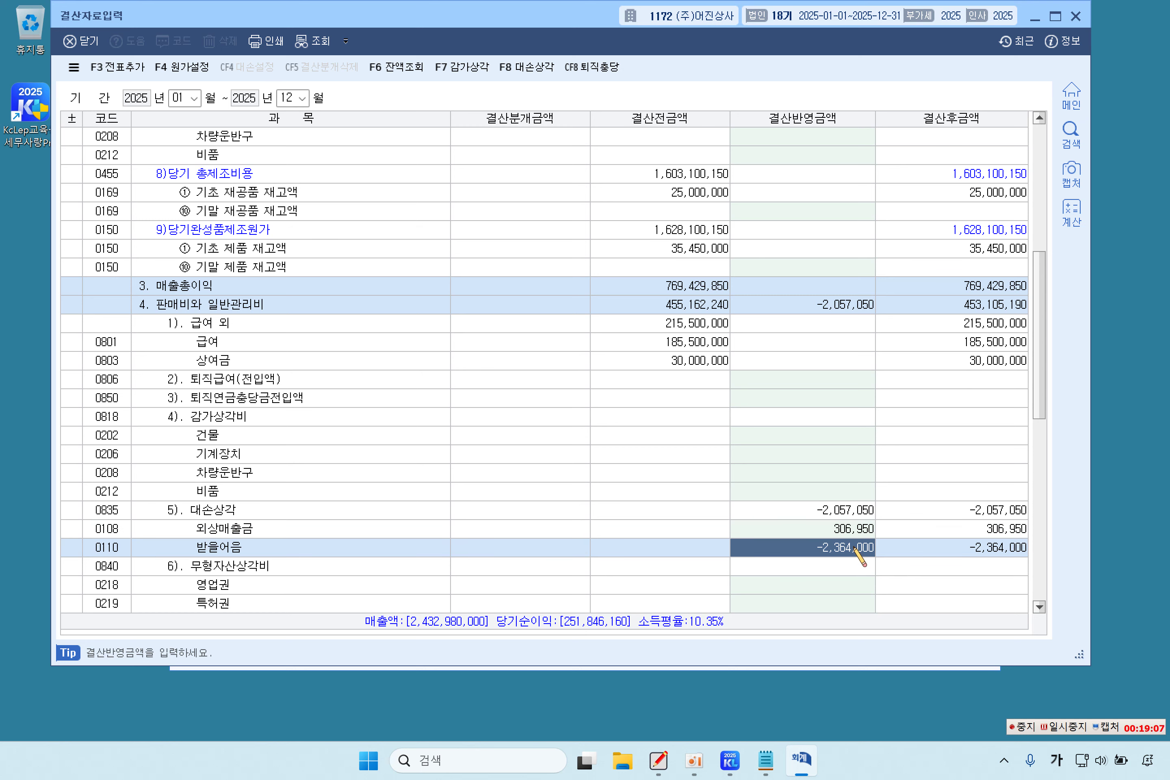
# Enter 8,100,000 as the 결산반영금액 of 영업권 under 무형자산상각비 in 판매비와 일반관리비
pyautogui.click(211, 304)
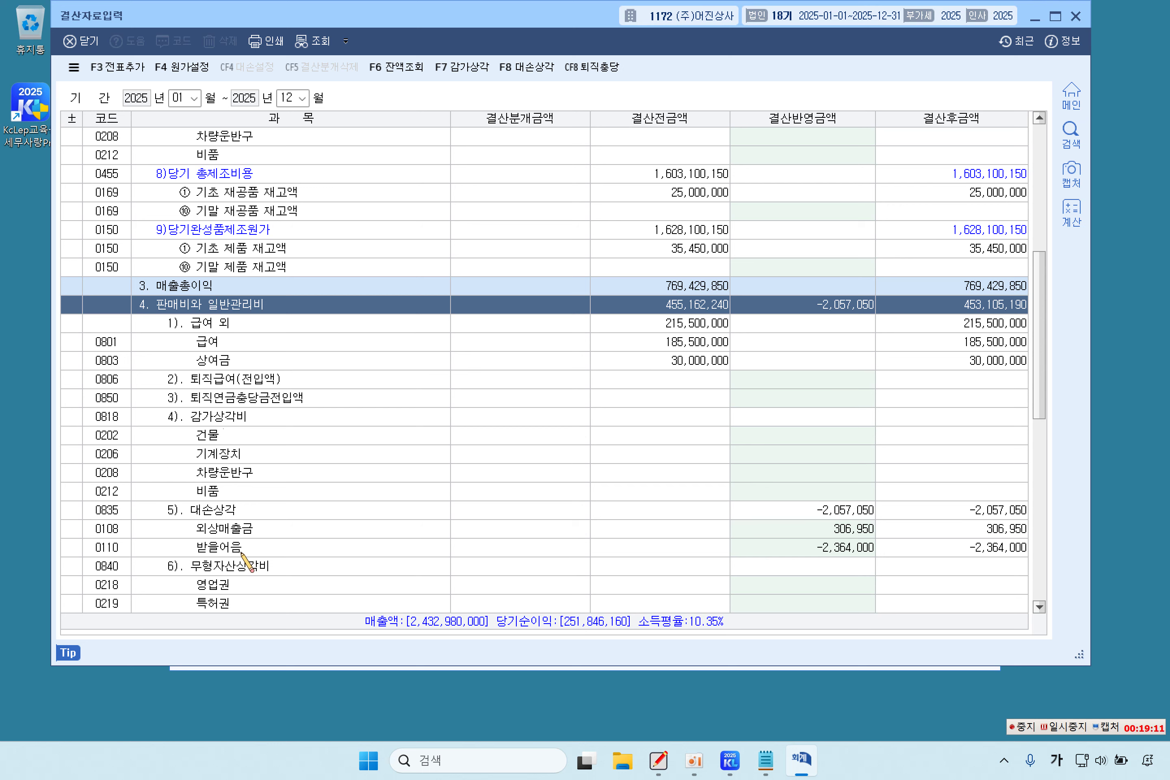
pyautogui.click(240, 565)
pyautogui.scroll(-1, 241, 566)
pyautogui.click(241, 530)
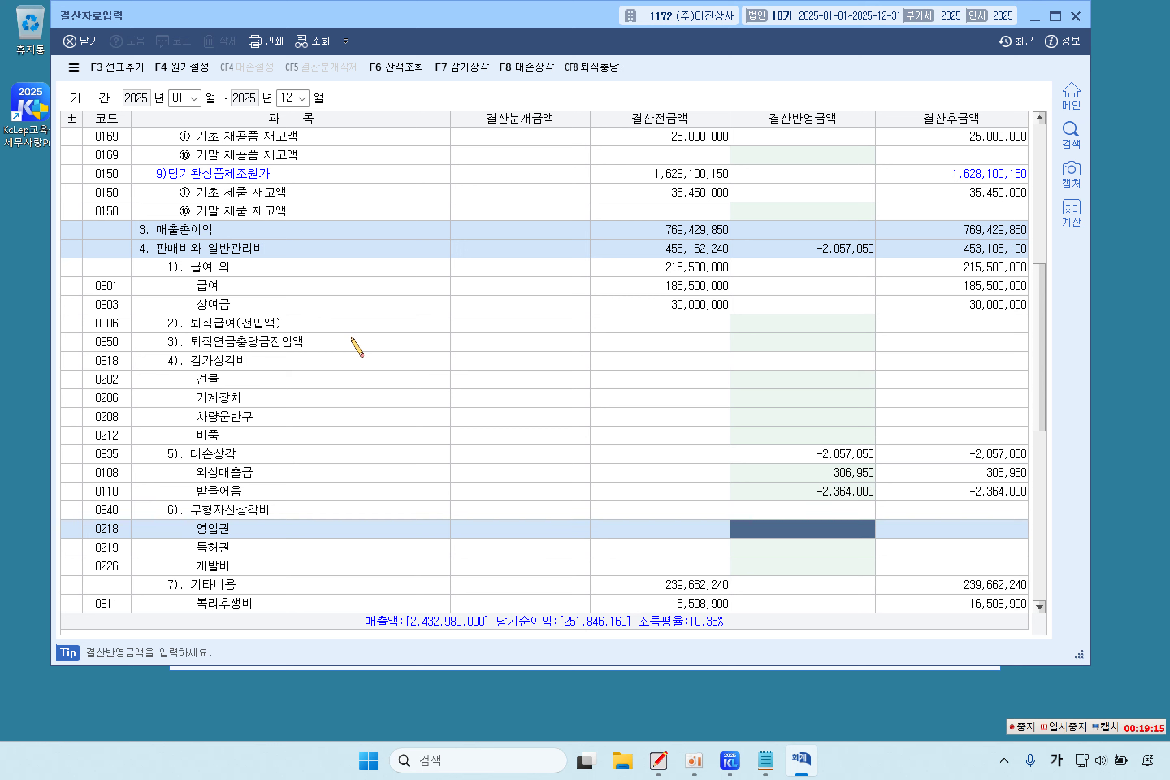
pyautogui.write('8,100,00')
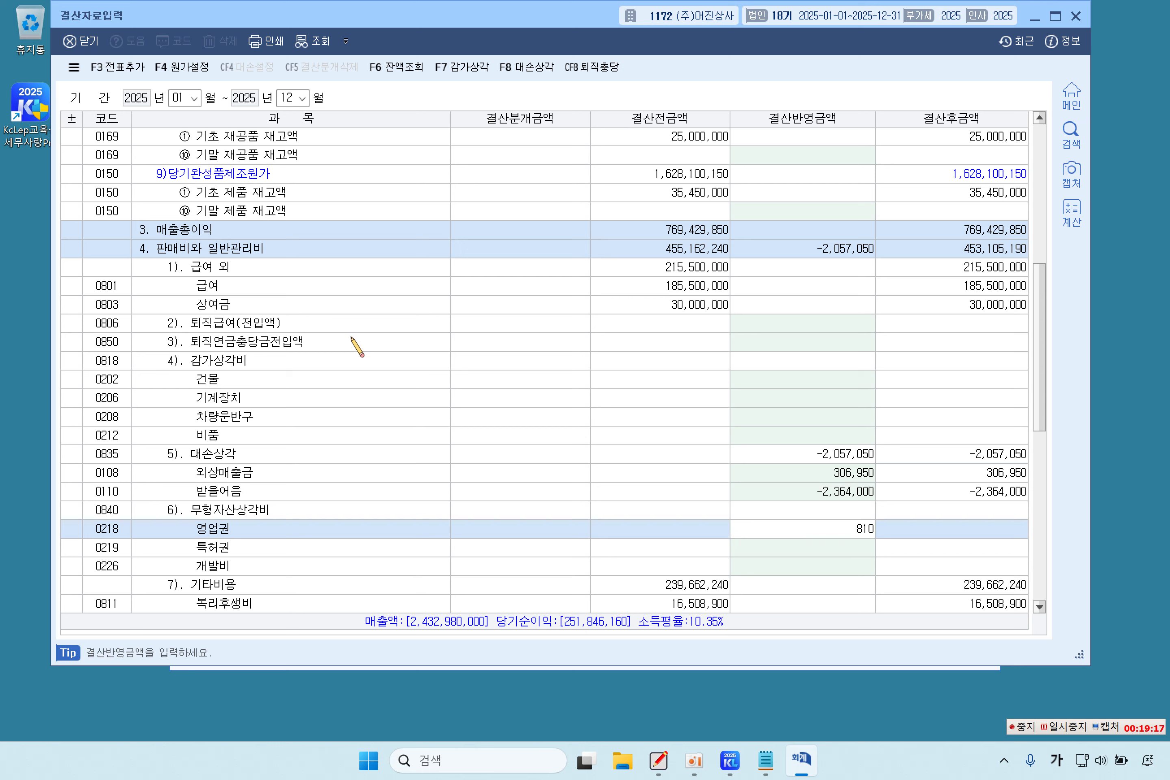
pyautogui.write('0')
pyautogui.press('Return')
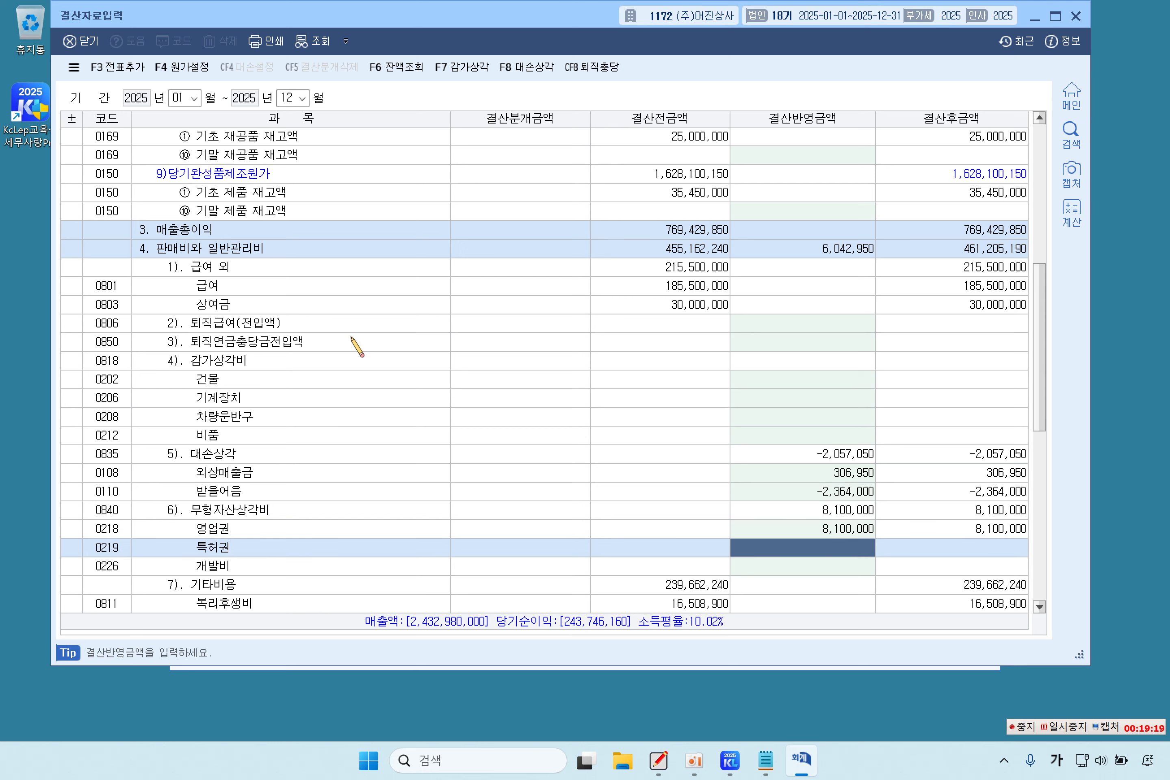
# Check the 영업권 amortization amount and add the closing entries to the general vouchers, confirming the addition
pyautogui.click(750, 533)
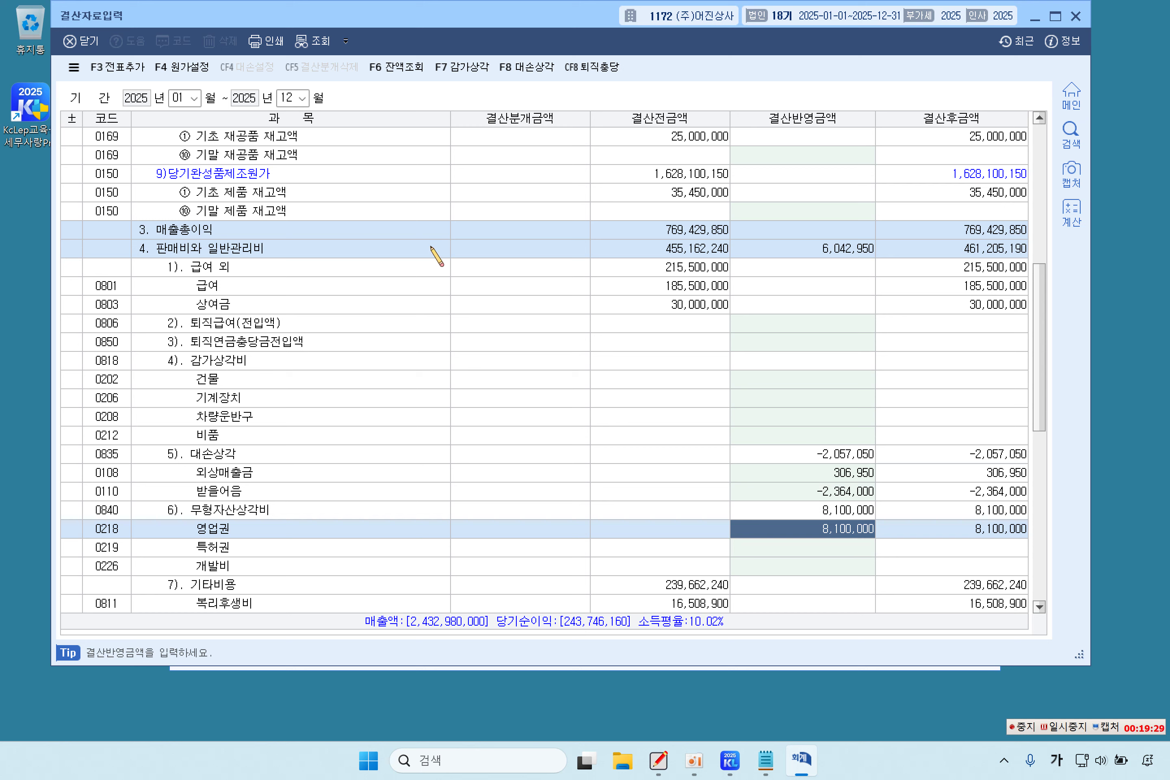
pyautogui.click(107, 69)
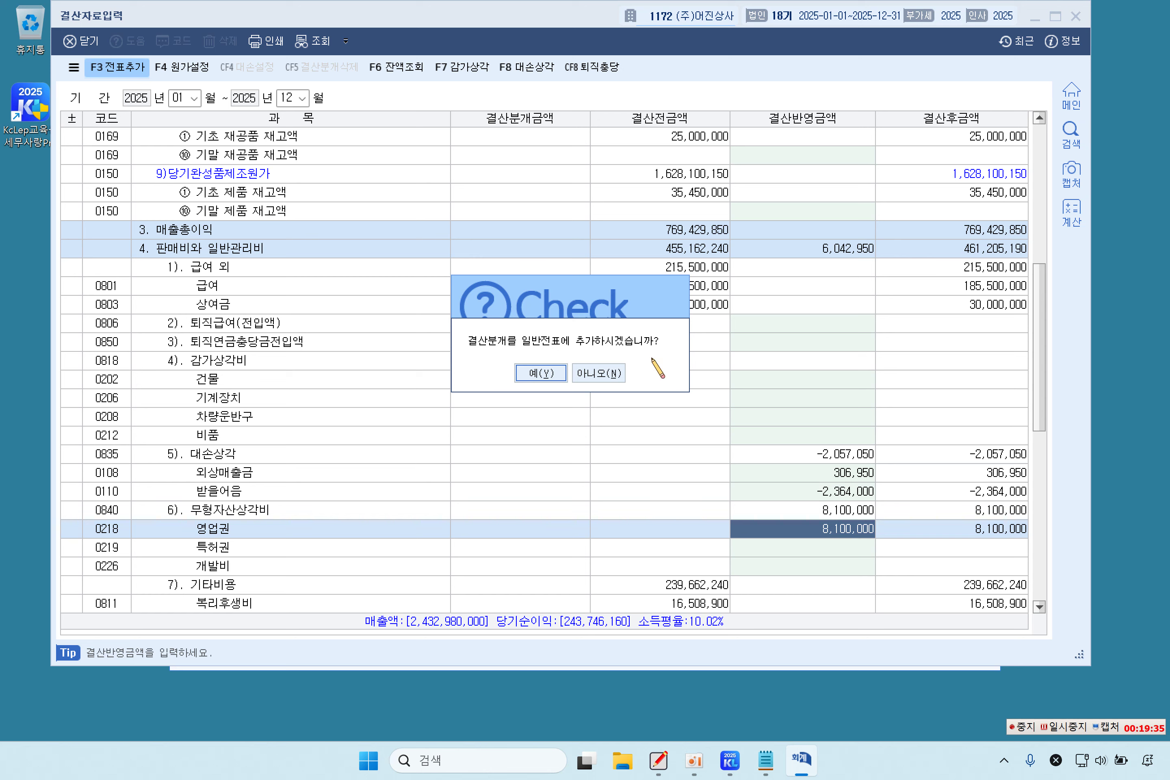
pyautogui.click(540, 373)
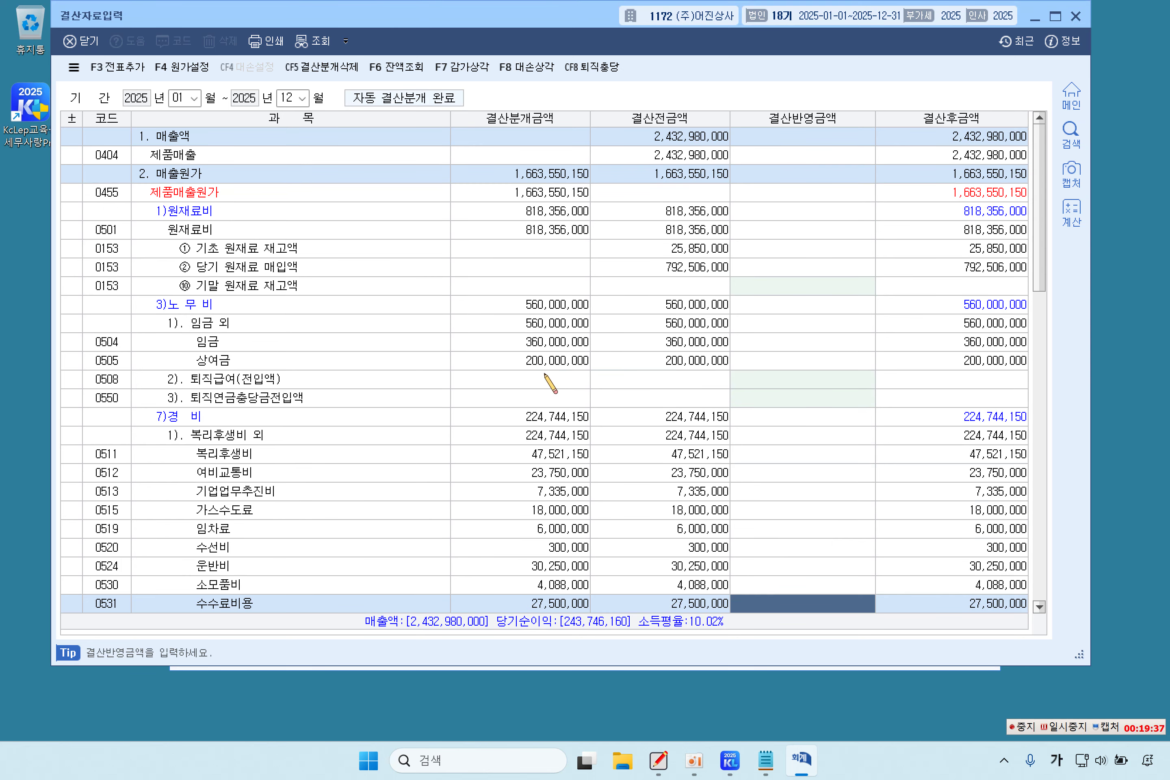